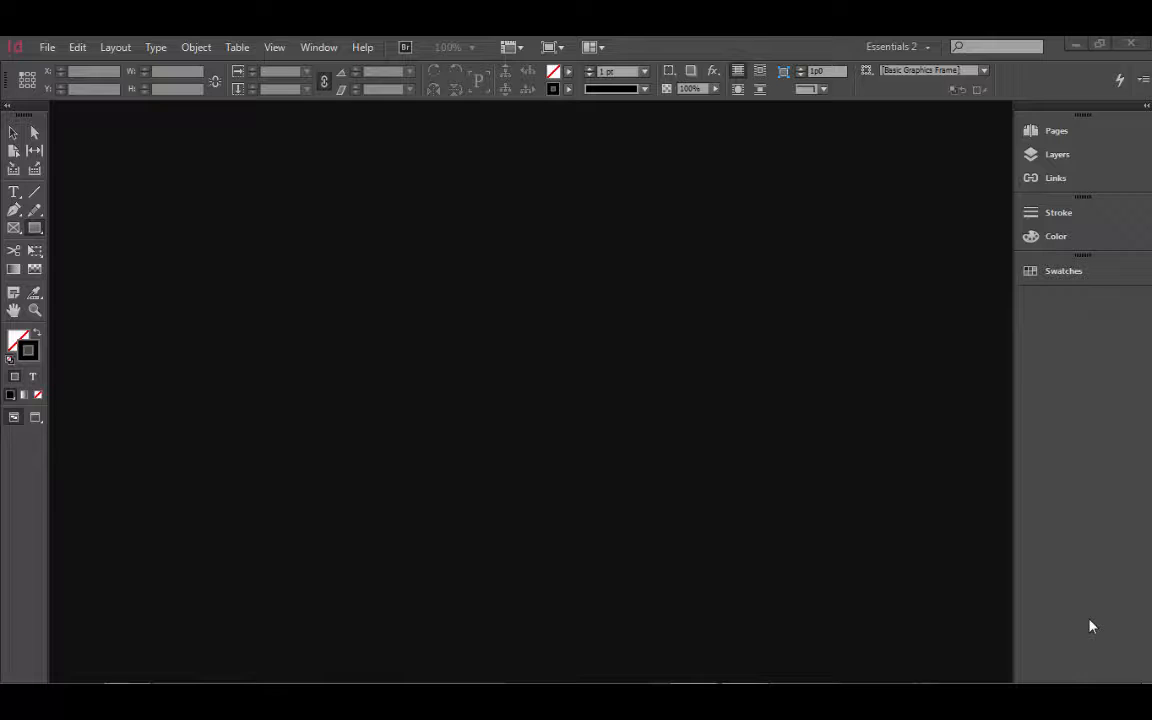
# Create a one-page Letter print document in portrait orientation with facing pages turned off.
pyautogui.click(40, 47)
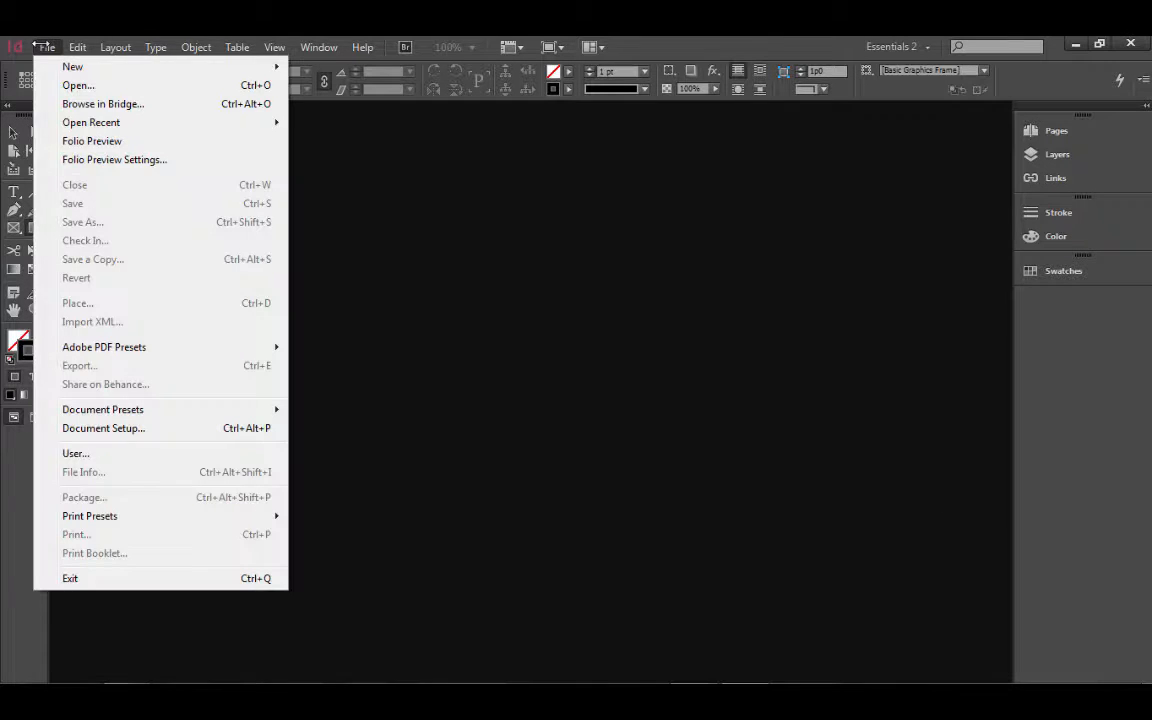
pyautogui.moveTo(150, 66)
pyautogui.click(338, 67)
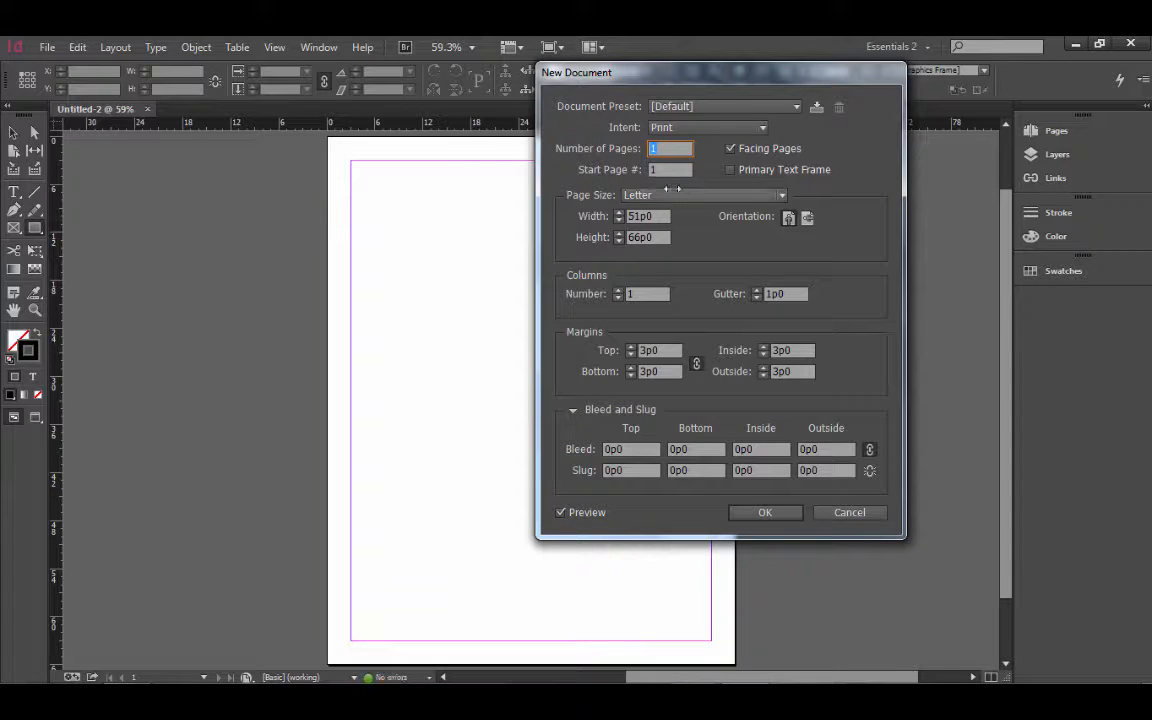
pyautogui.click(689, 194)
pyautogui.click(690, 208)
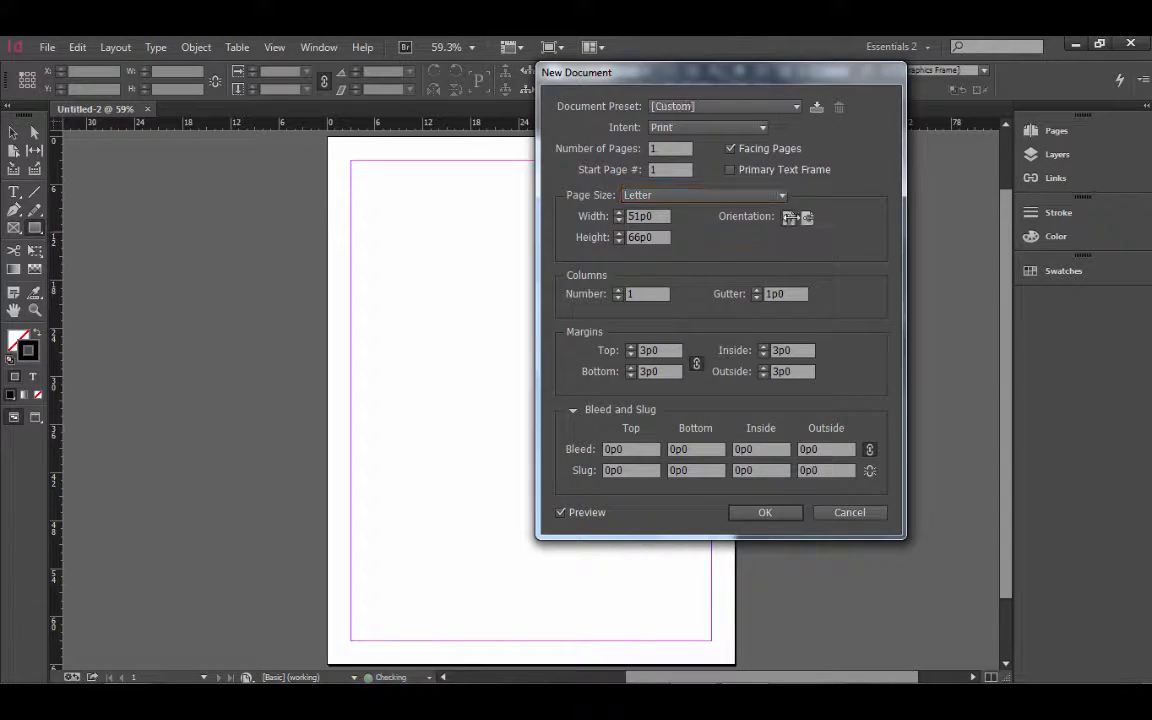
pyautogui.click(807, 217)
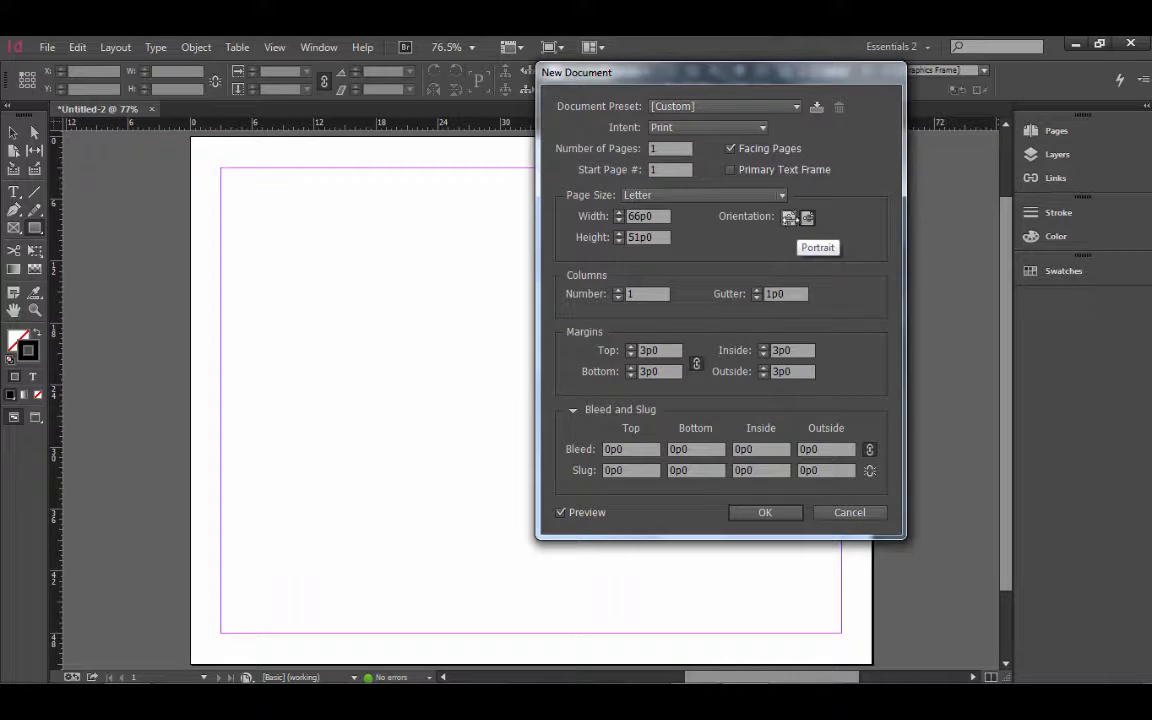
pyautogui.click(789, 218)
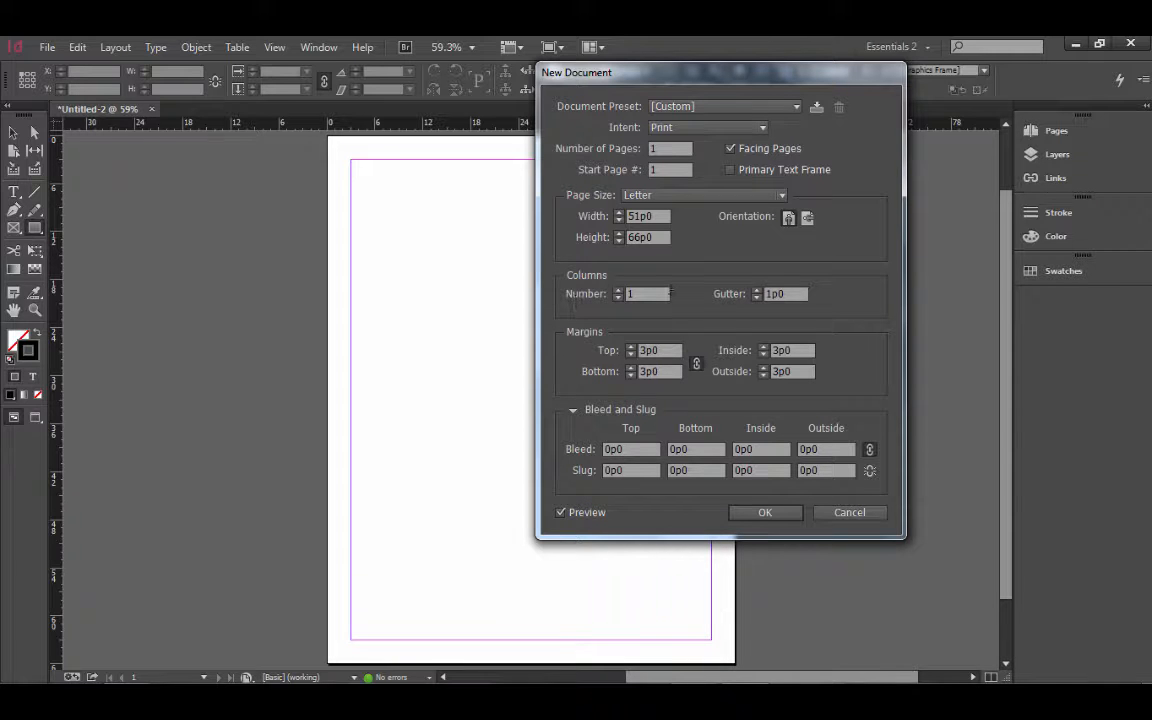
pyautogui.click(735, 152)
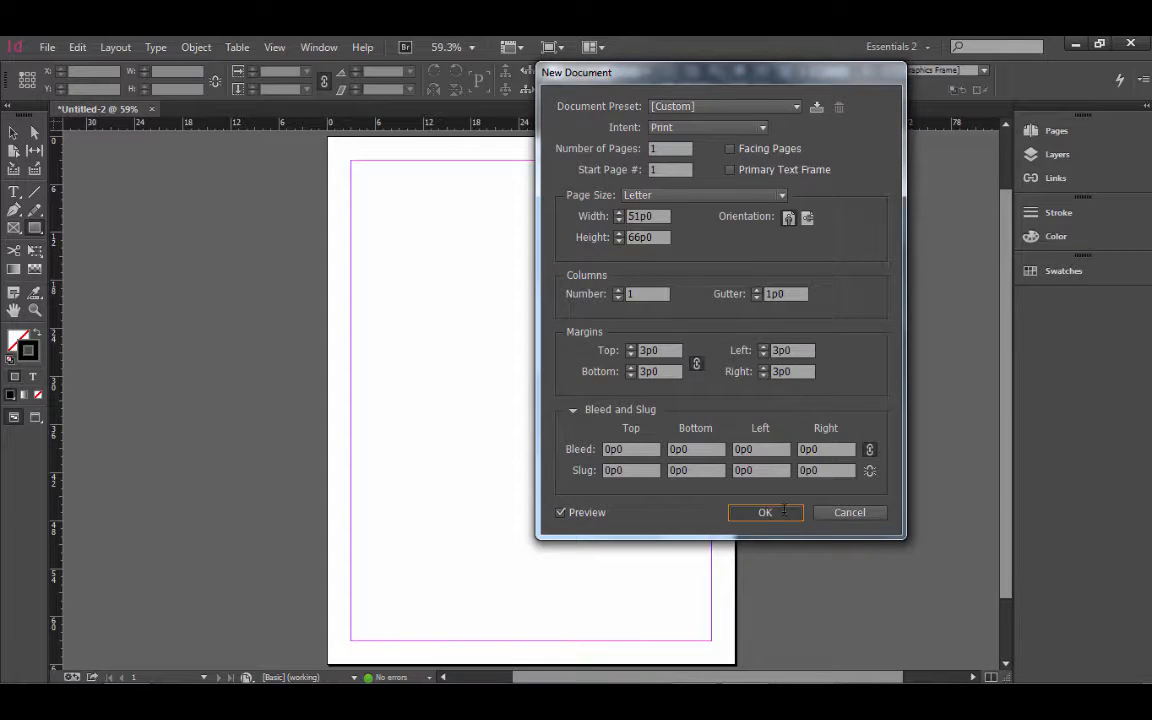
pyautogui.click(765, 512)
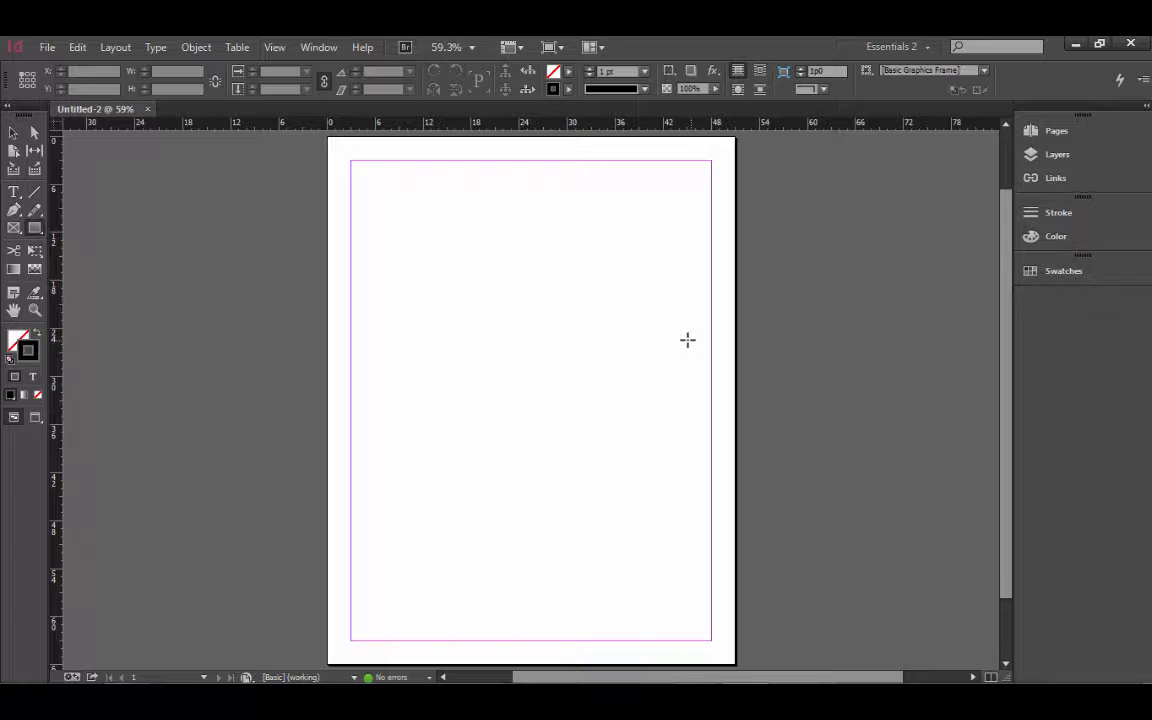
# Draw a square frame about 17p7.5 wide near the upper-left corner of the page margins with the Rectangle tool.
pyautogui.click(33, 230)
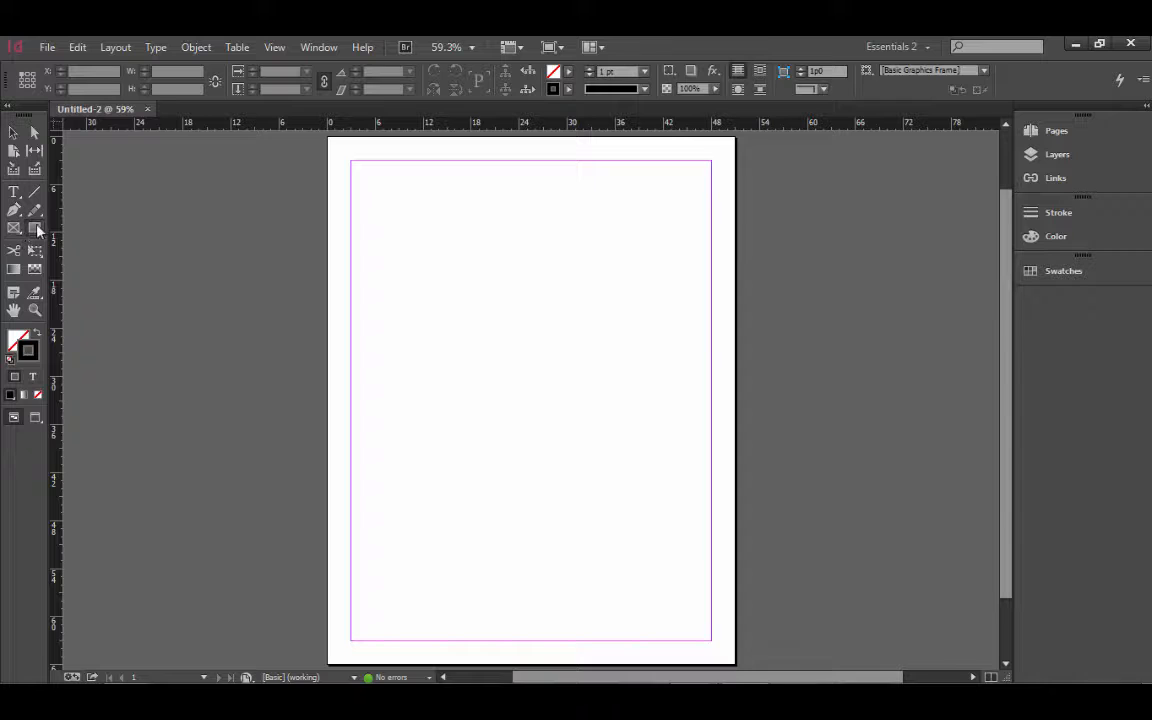
pyautogui.moveTo(355, 168); pyautogui.dragTo(497, 310)
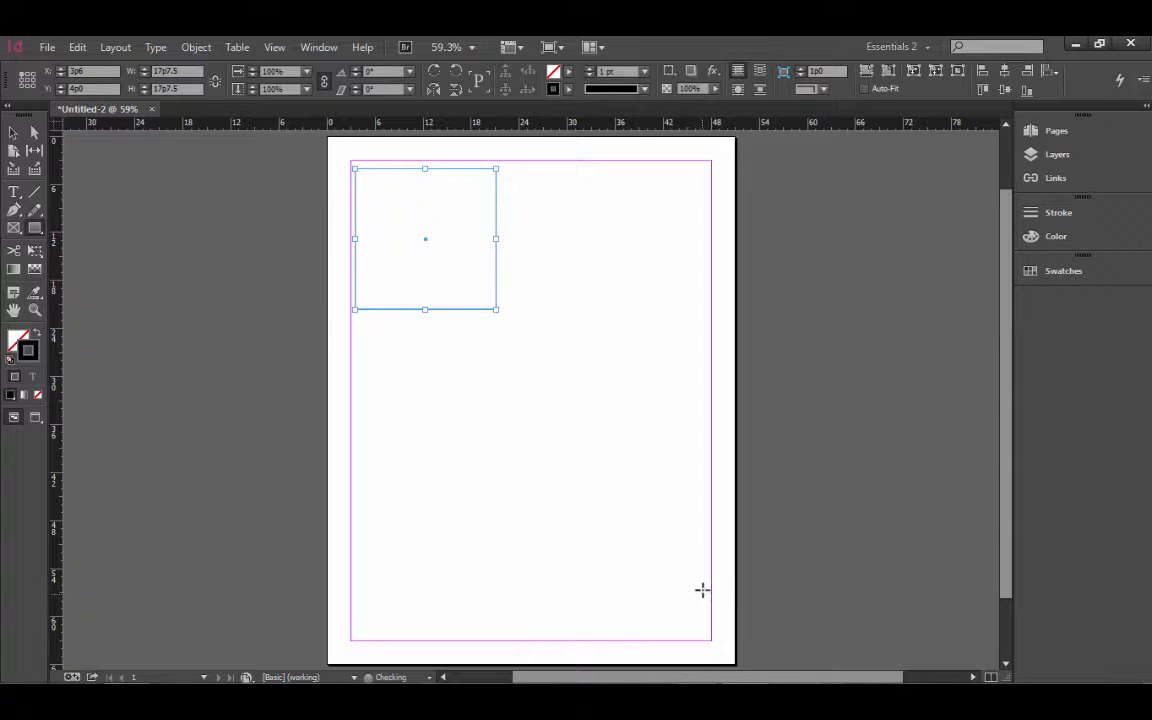
pyautogui.click(35, 228)
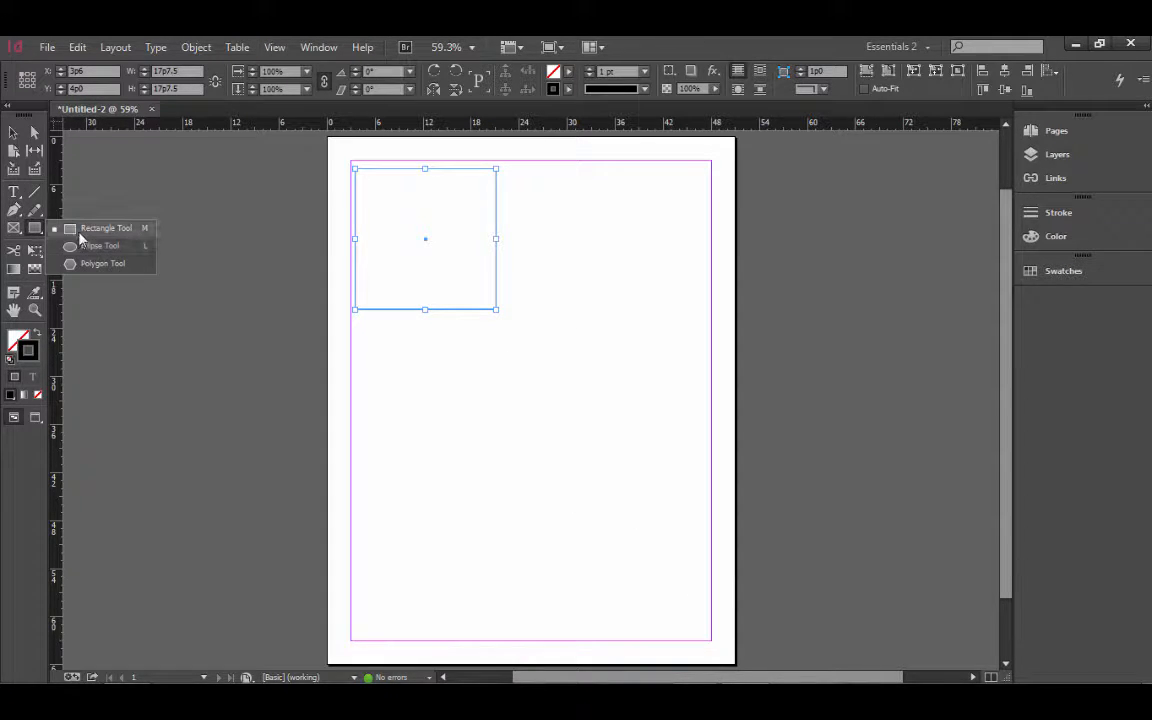
pyautogui.click(76, 229)
# Stretch the frame to the full 45p0 margin width, shorten it to about 11p4.5 high and snap it to the top margin.
pyautogui.click(13, 131)
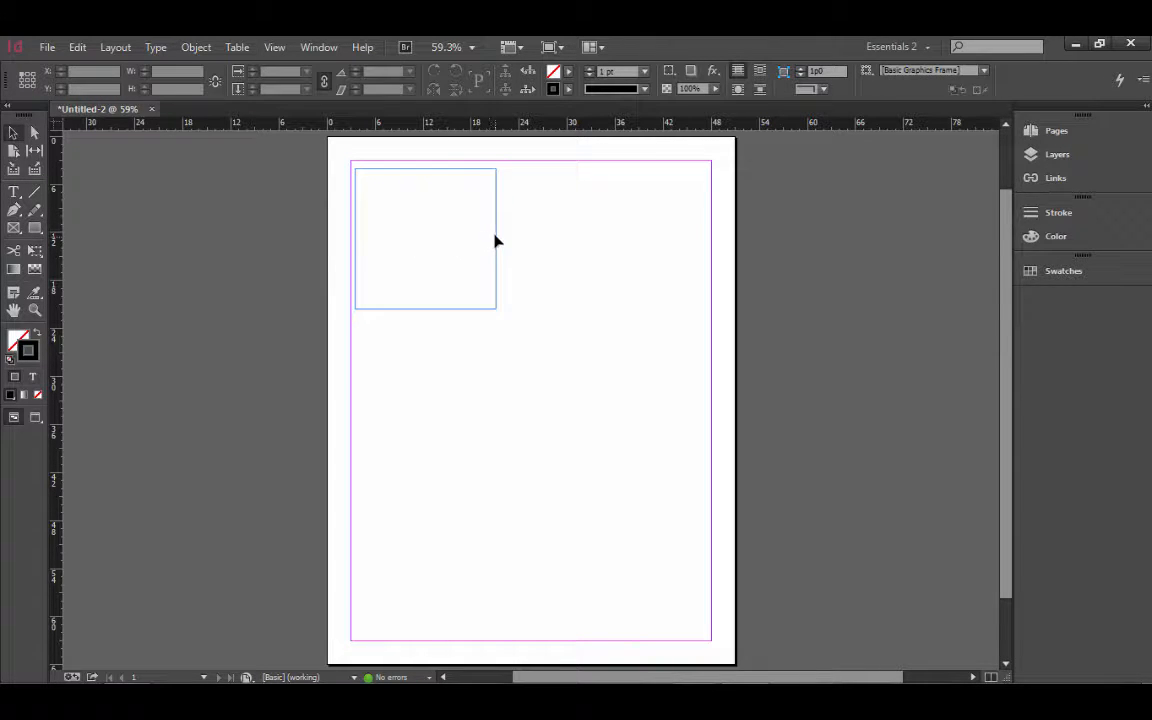
pyautogui.moveTo(496, 239); pyautogui.dragTo(711, 236)
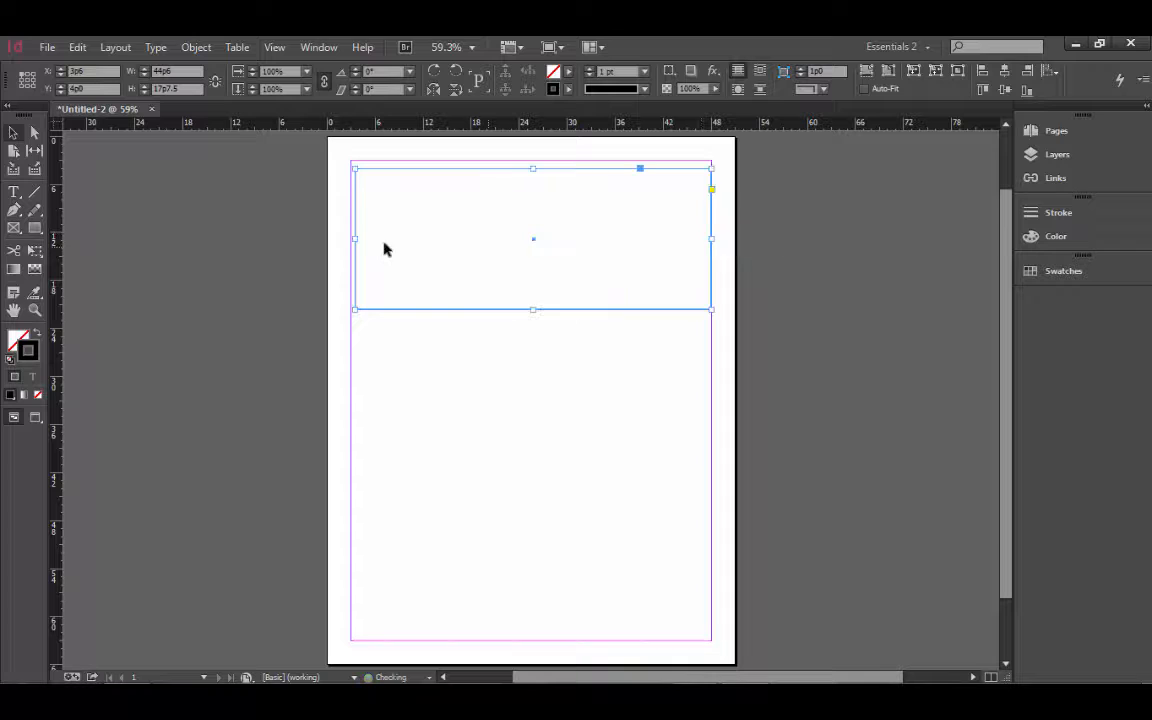
pyautogui.moveTo(355, 237); pyautogui.dragTo(350, 237)
pyautogui.moveTo(532, 309); pyautogui.dragTo(525, 257)
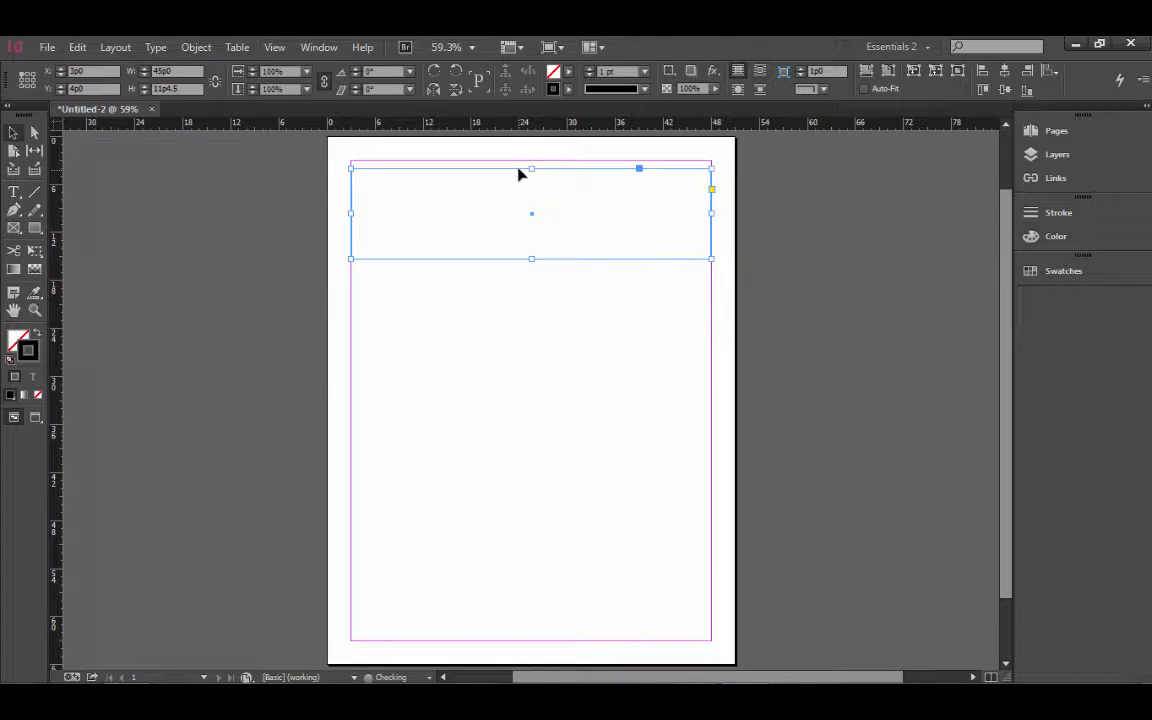
pyautogui.moveTo(519, 172); pyautogui.dragTo(519, 167)
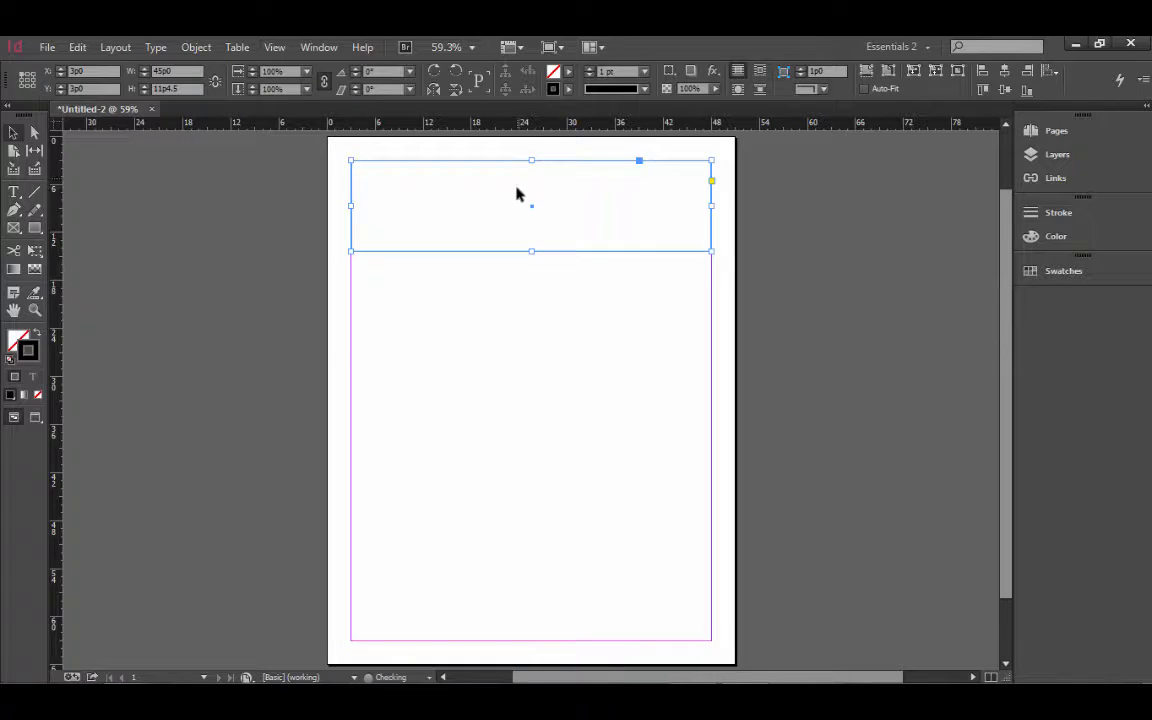
pyautogui.click(504, 314)
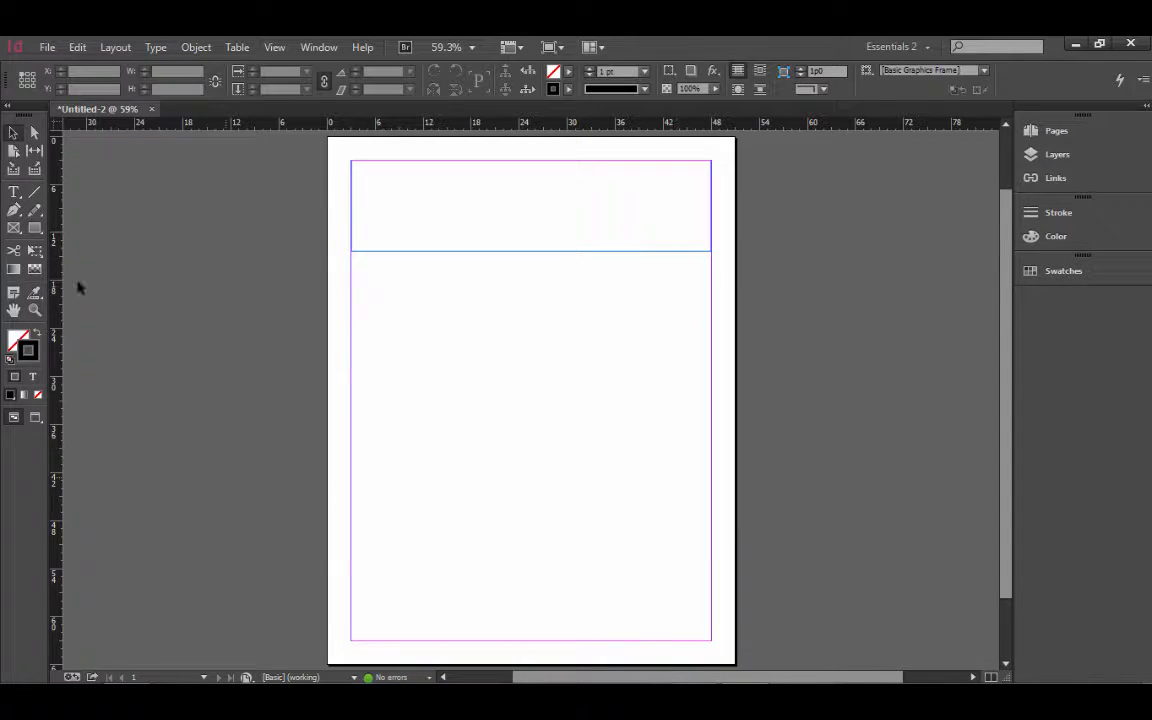
# Show the Align panel, place it beside the page and view its Align To choices.
pyautogui.click(35, 227)
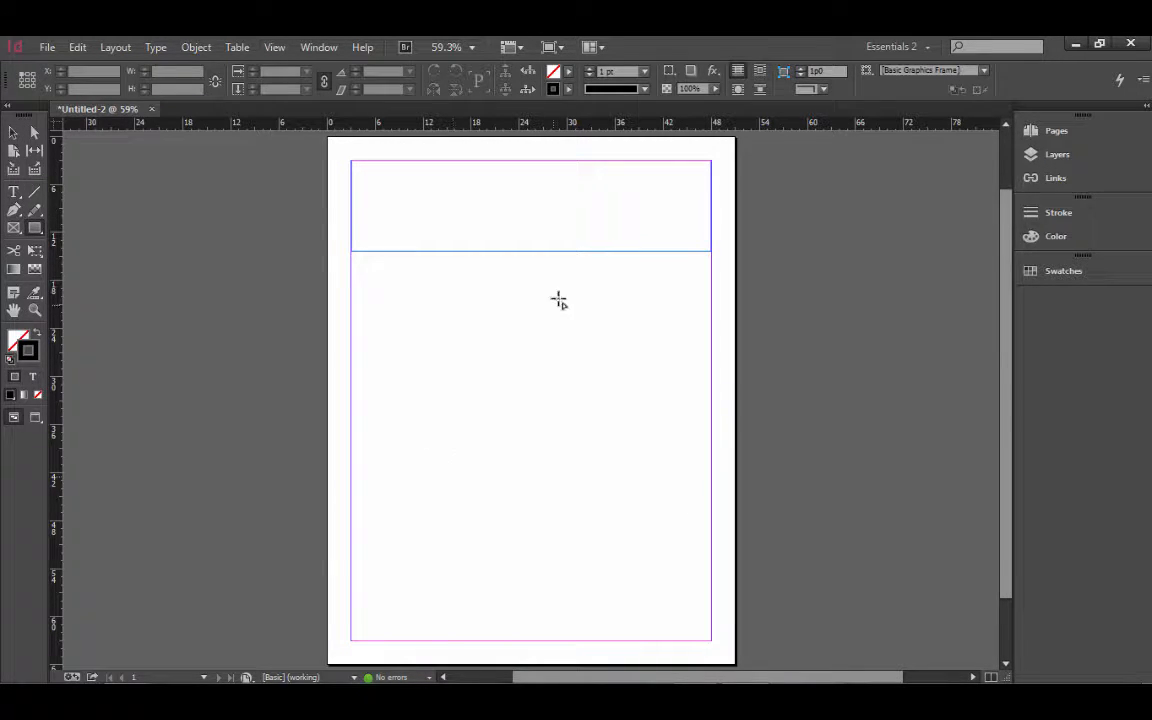
pyautogui.click(329, 49)
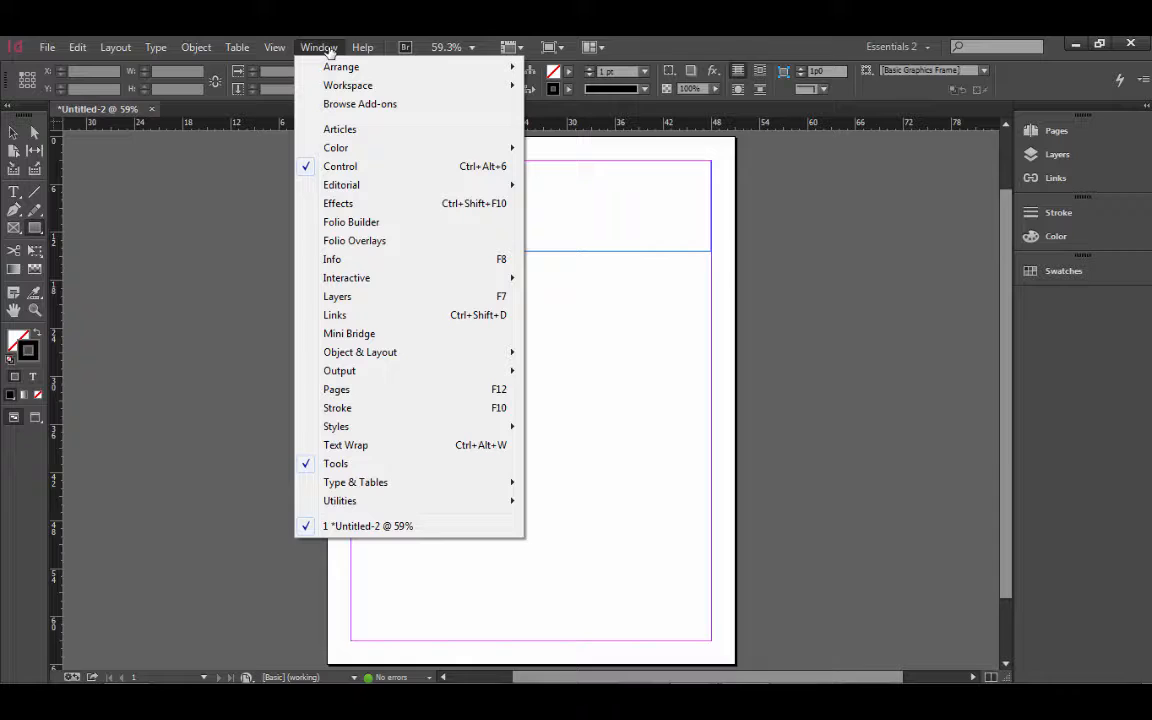
pyautogui.moveTo(386, 353)
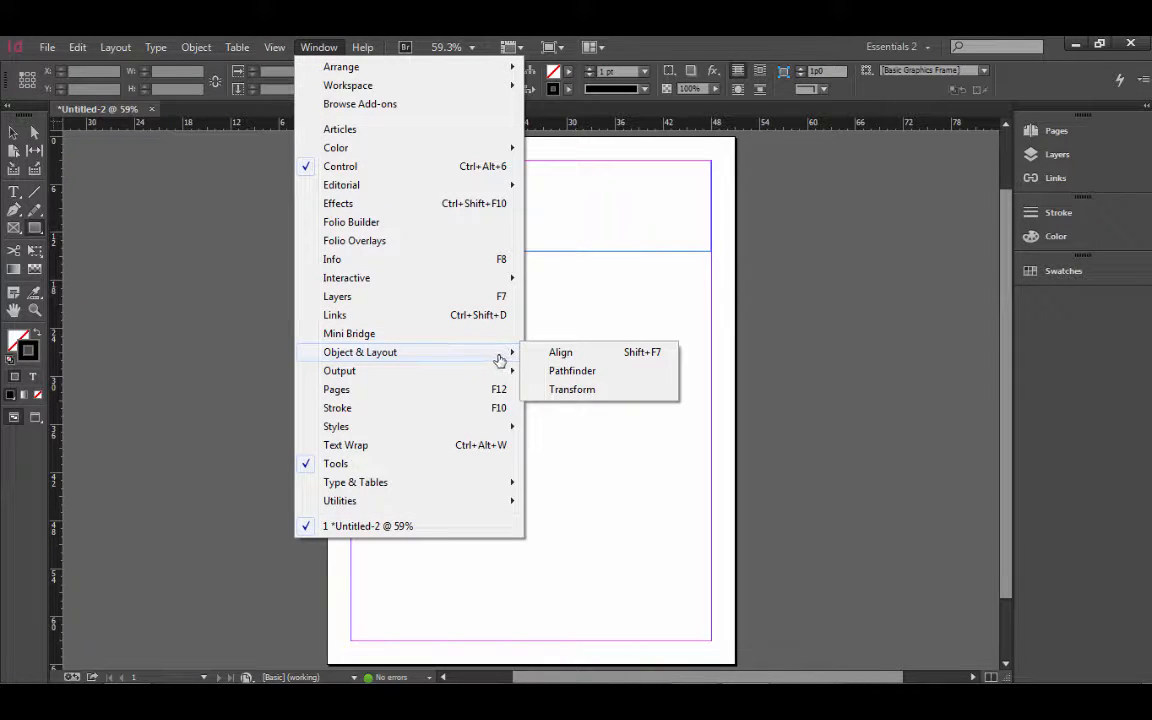
pyautogui.click(560, 354)
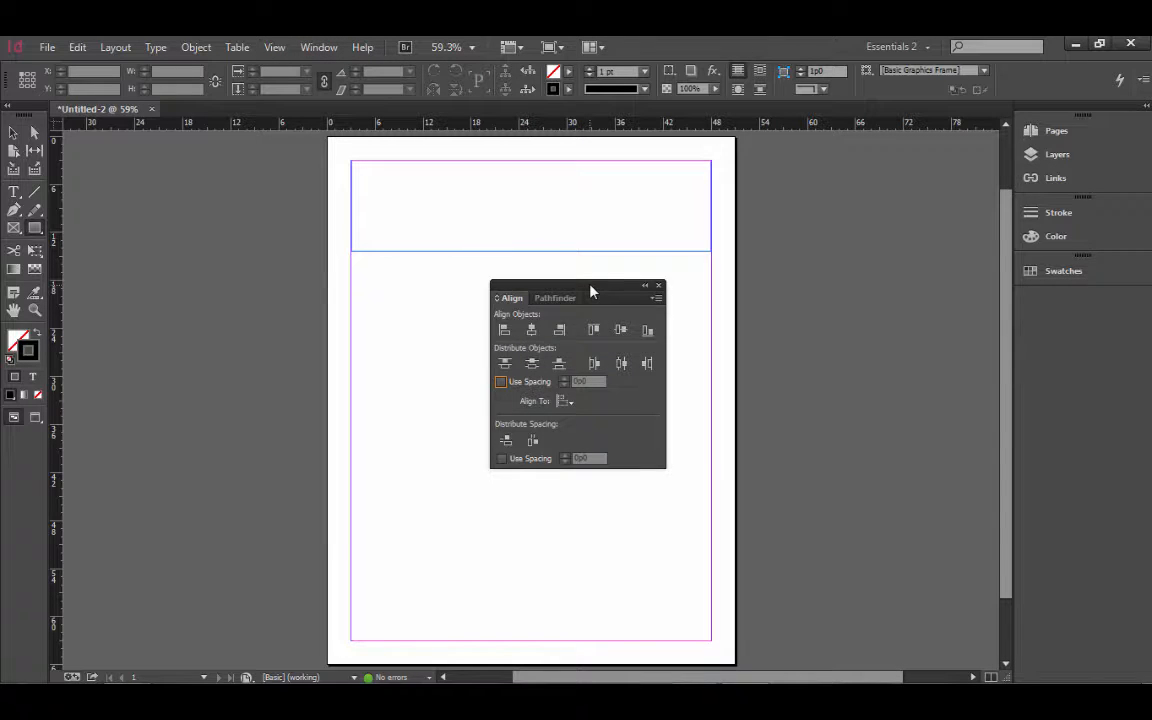
pyautogui.moveTo(590, 291); pyautogui.dragTo(855, 218)
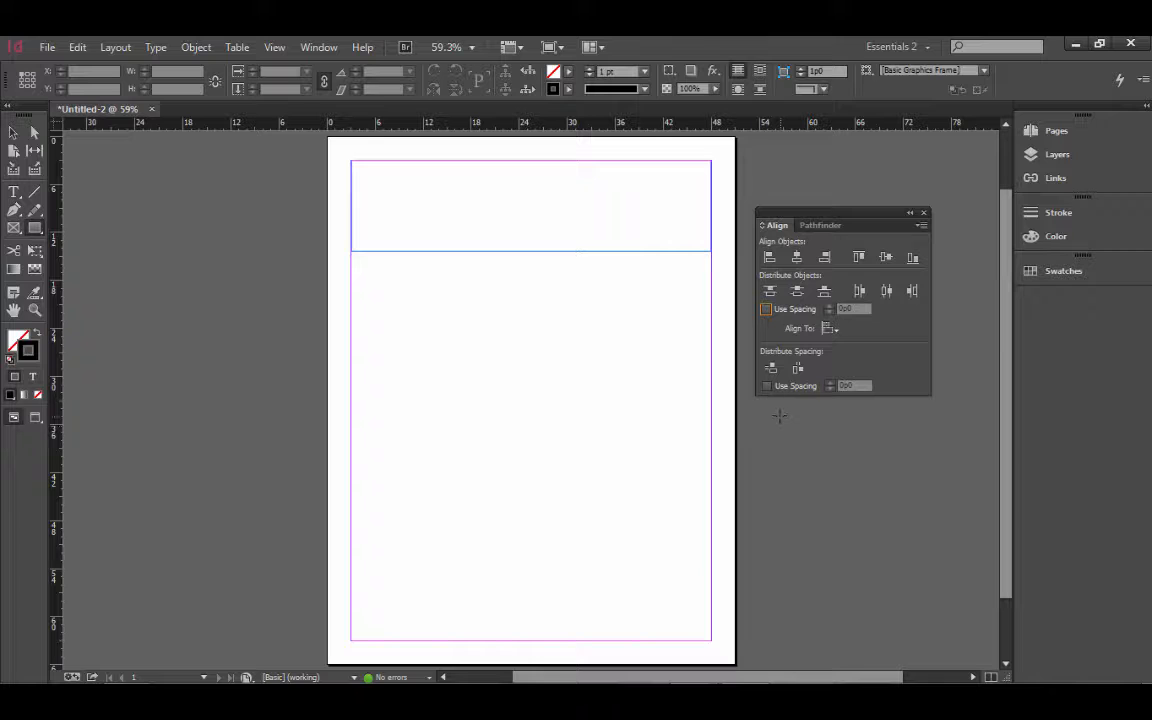
pyautogui.click(831, 329)
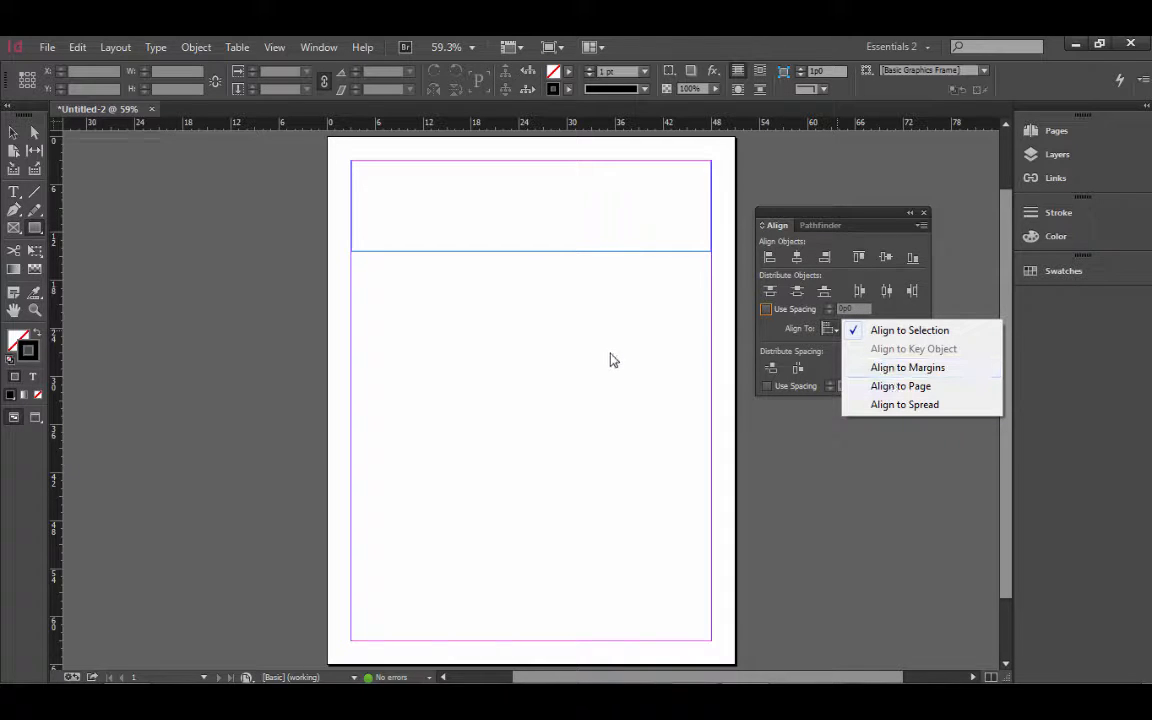
pyautogui.click(505, 388)
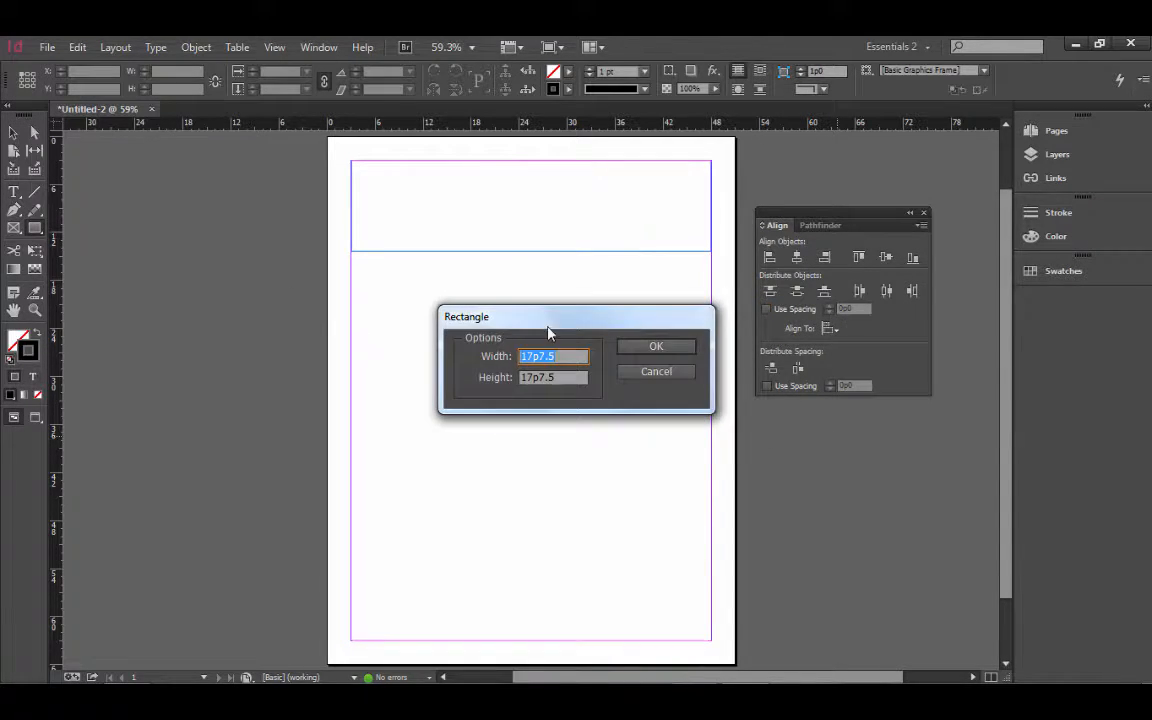
pyautogui.click(650, 371)
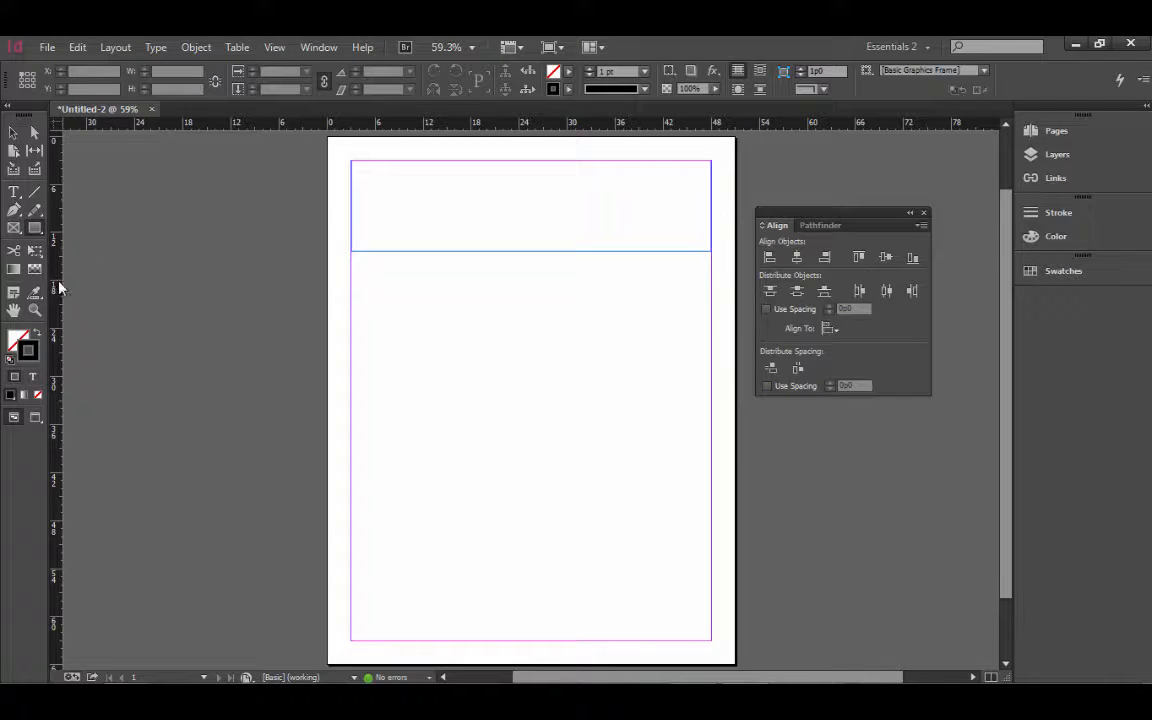
# Draw a four-by-four grid of square frames below the header frame, spanning about 44p10.5 in width and height.
pyautogui.moveTo(58, 288); pyautogui.dragTo(57, 337)
pyautogui.moveTo(351, 278); pyautogui.dragTo(435, 370)
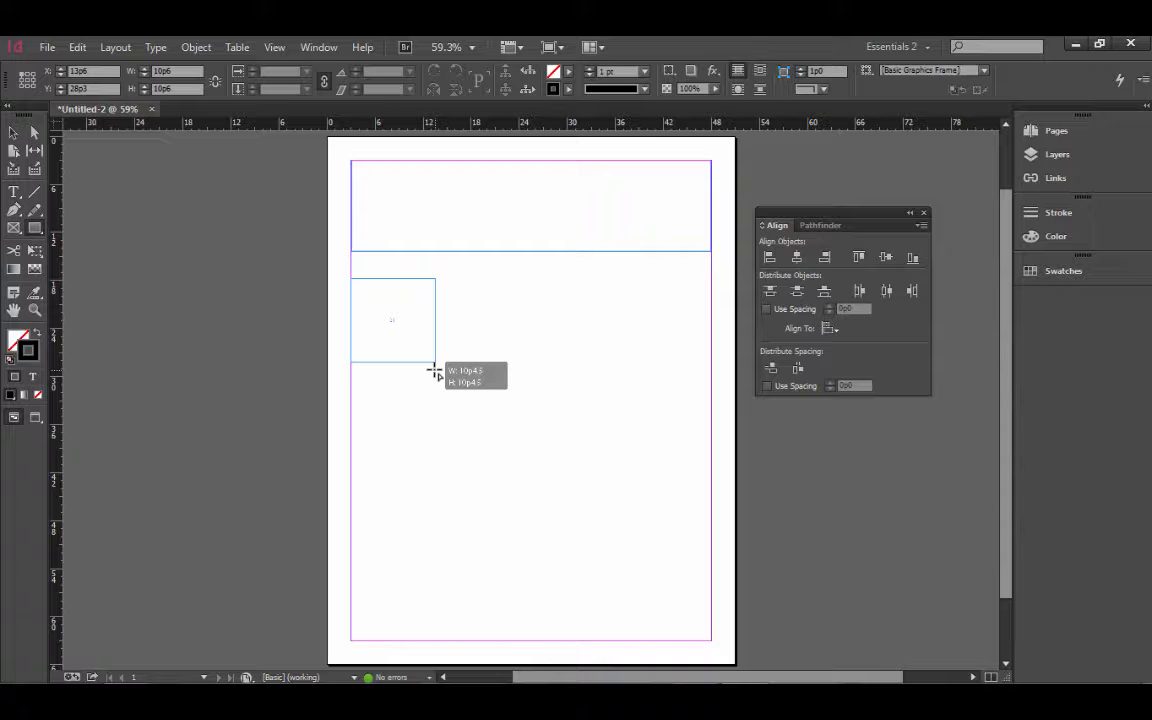
pyautogui.moveTo(435, 370); pyautogui.dragTo(667, 603)
pyautogui.press('Up')
pyautogui.press('Right')
pyautogui.press('Right')
pyautogui.press('Right')
pyautogui.press('Up')
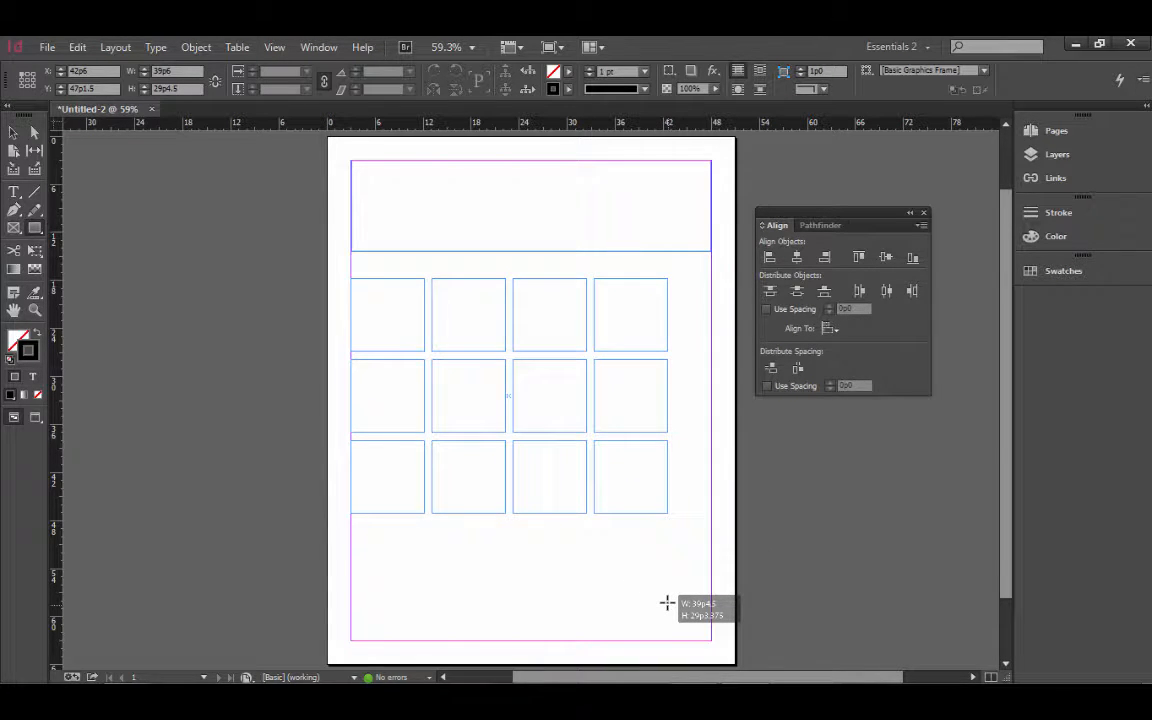
pyautogui.press('Up')
pyautogui.moveTo(667, 603); pyautogui.dragTo(730, 637)
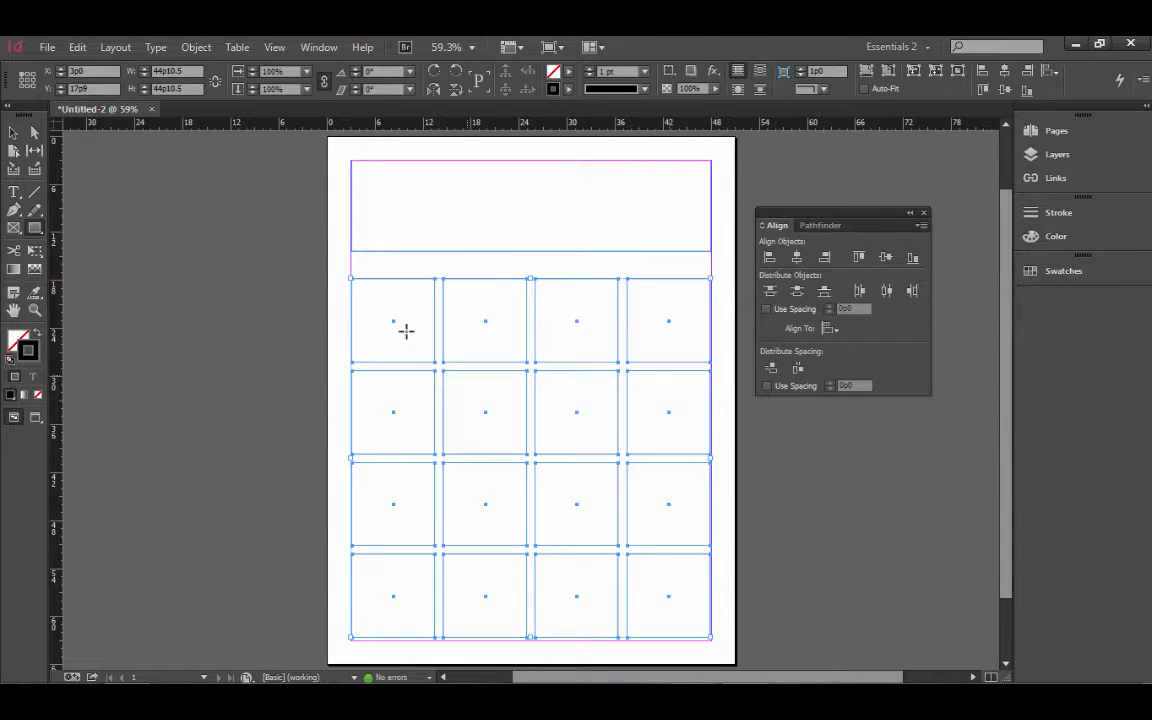
# Delete the two middle frames in the top row of the grid.
pyautogui.click(180, 303)
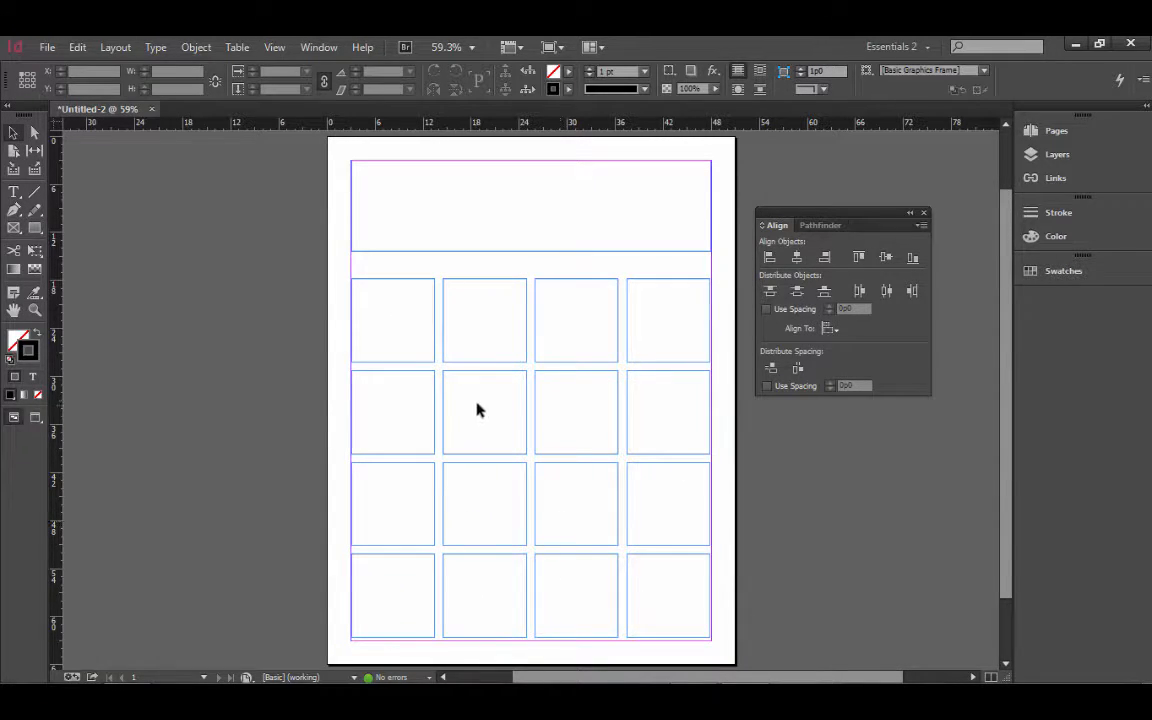
pyautogui.moveTo(483, 263); pyautogui.dragTo(573, 305)
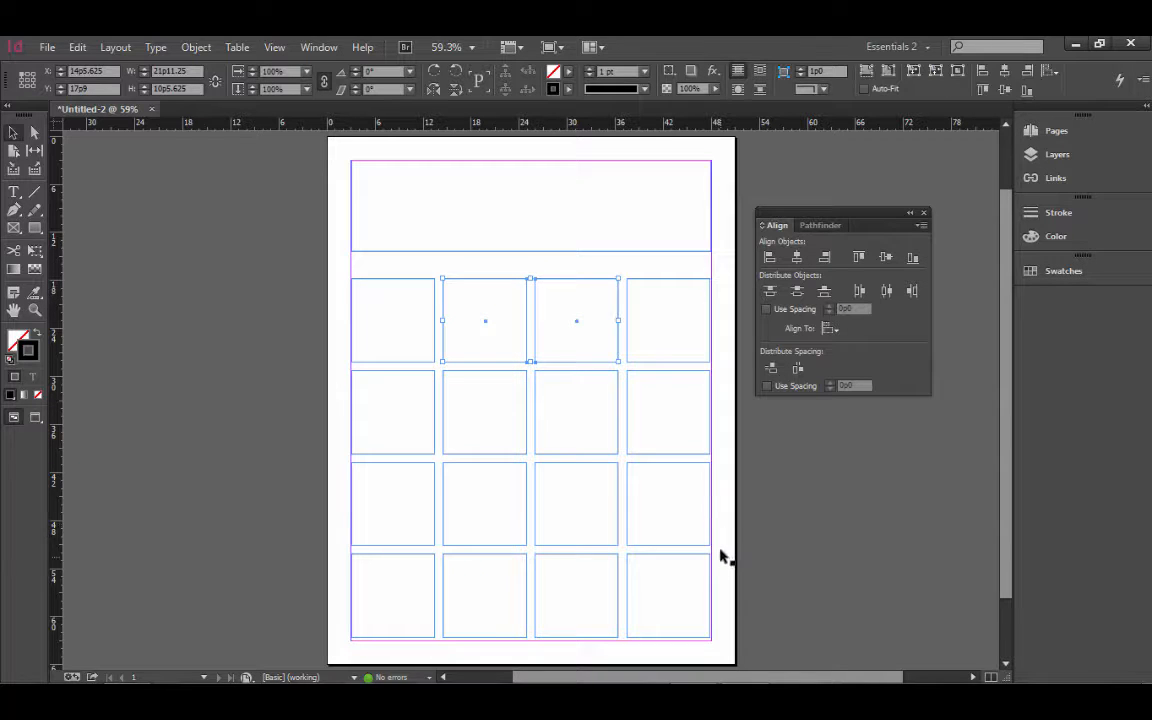
pyautogui.press('Delete')
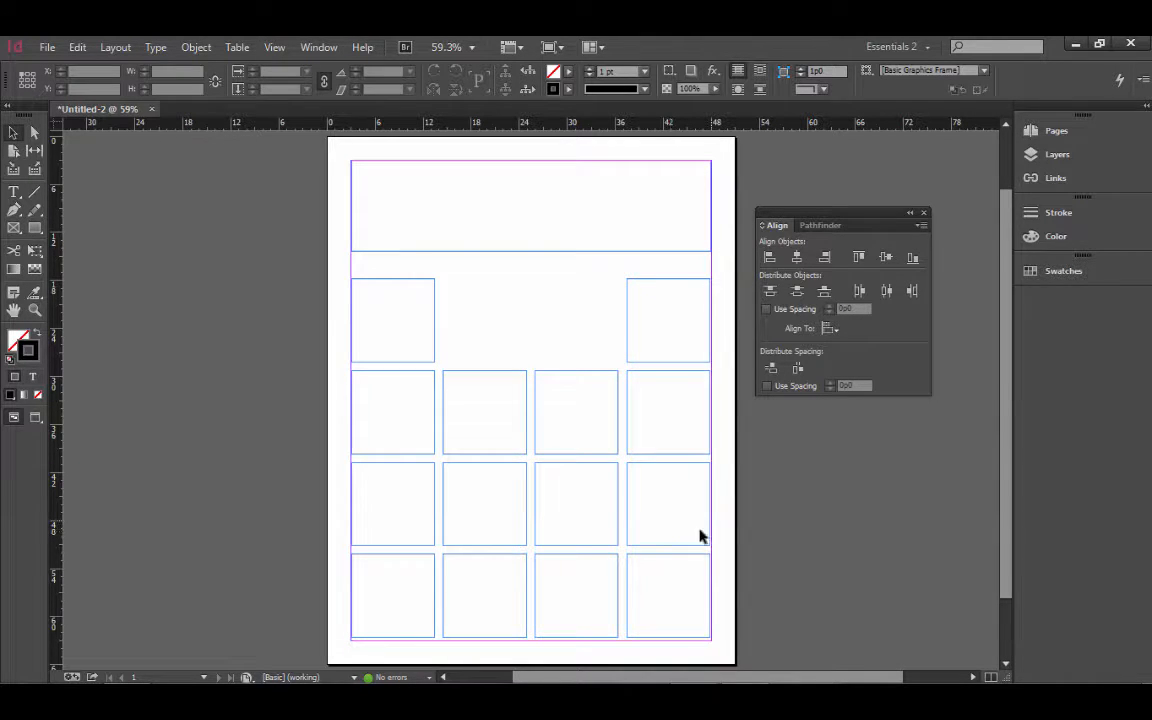
# Load all ten photos from the 2015 poster art folder for placement.
pyautogui.click(45, 50)
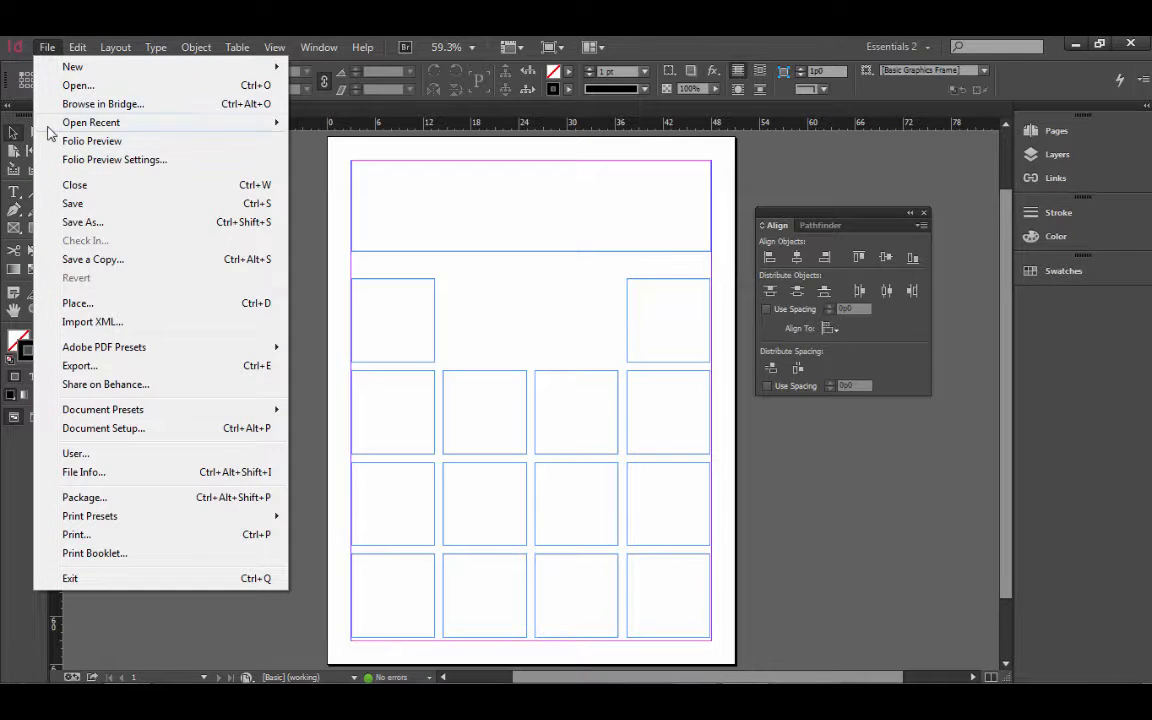
pyautogui.click(76, 303)
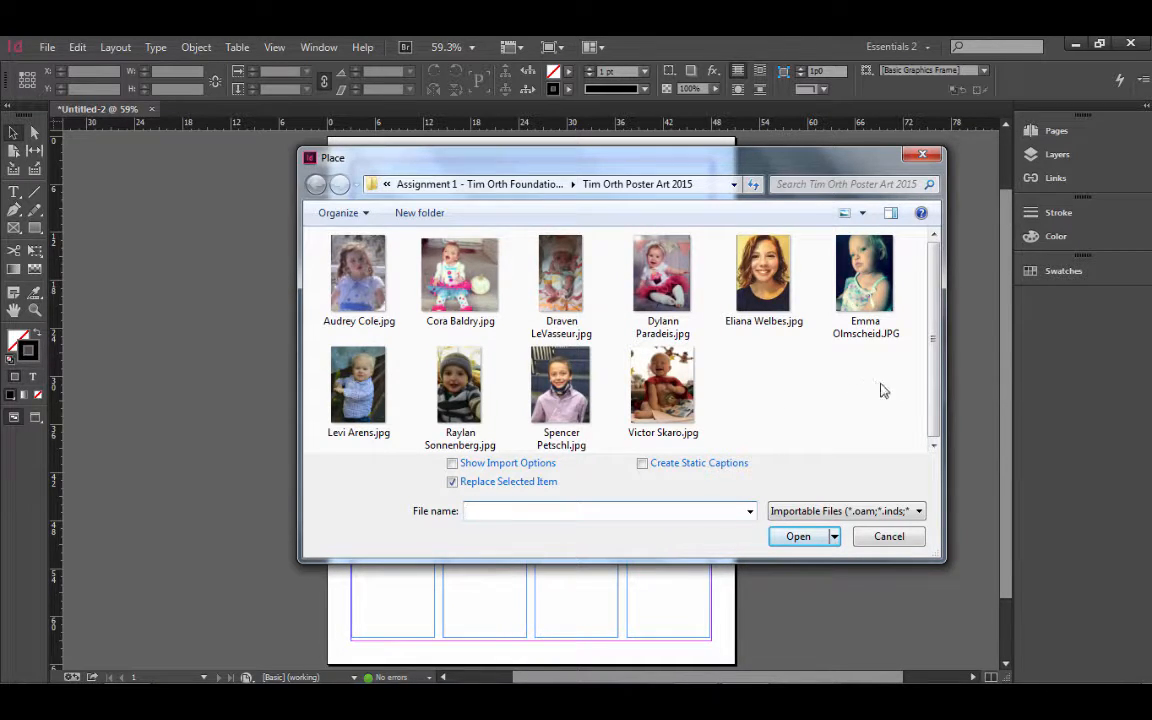
pyautogui.moveTo(885, 386); pyautogui.dragTo(365, 291)
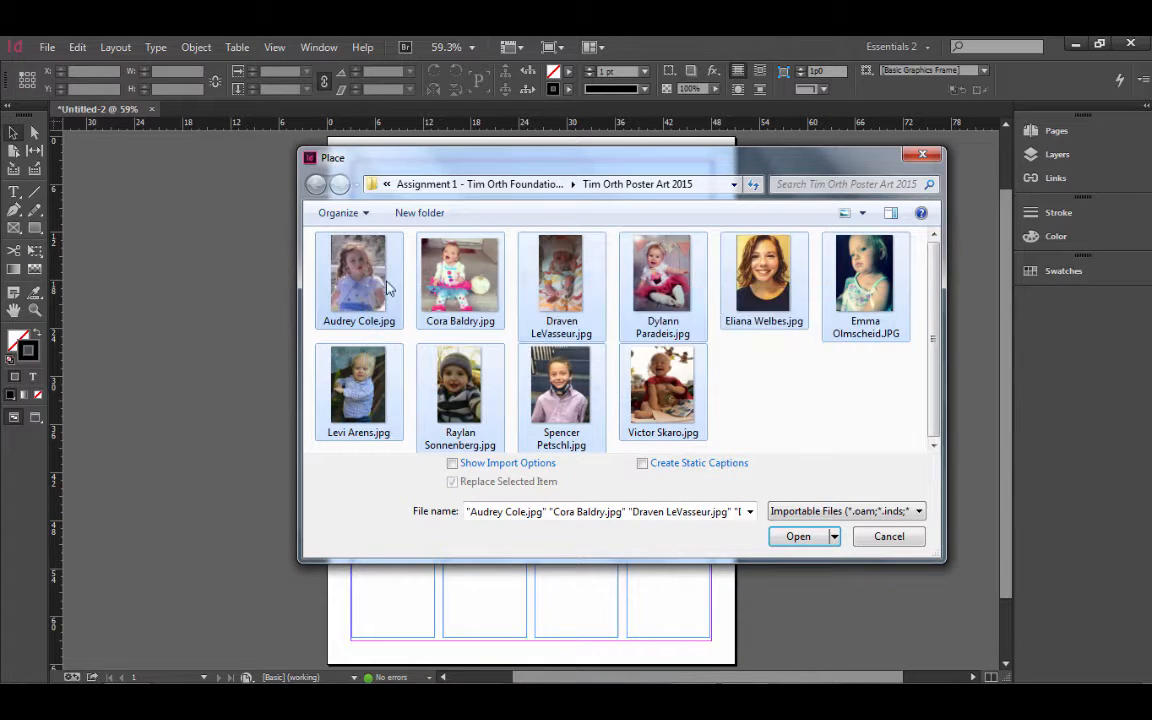
pyautogui.click(800, 537)
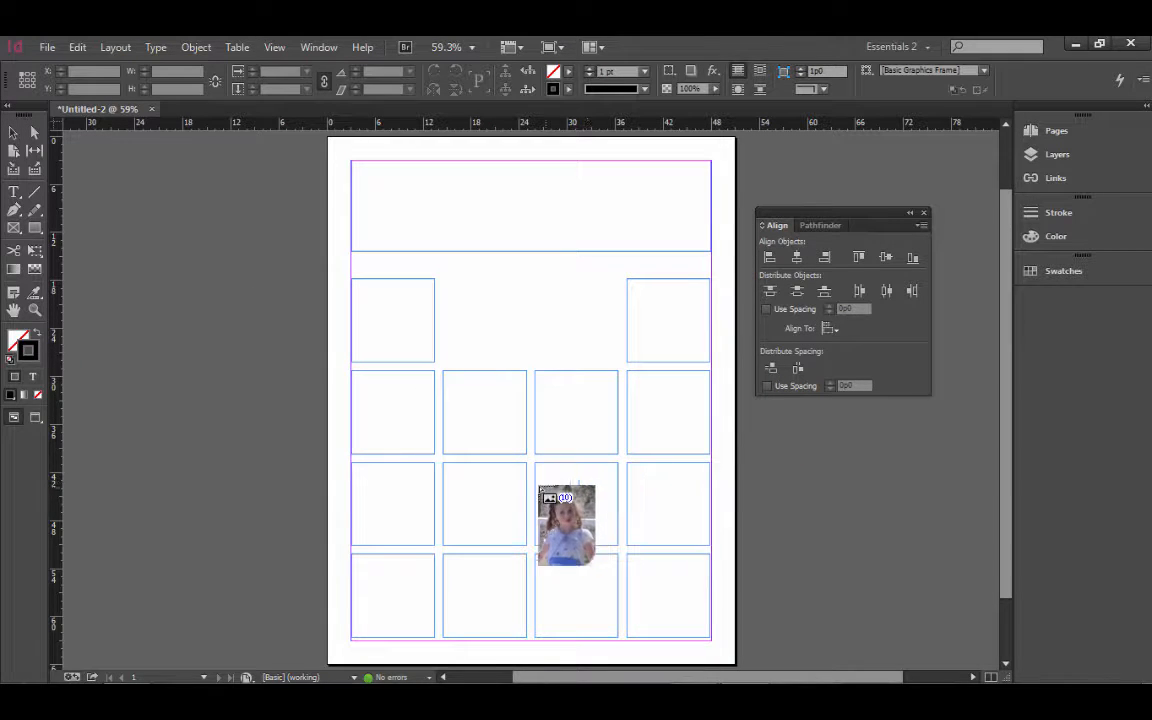
# Place the first five loaded photos down the grid's first column and in the second row's second frame.
pyautogui.click(372, 301)
pyautogui.click(386, 400)
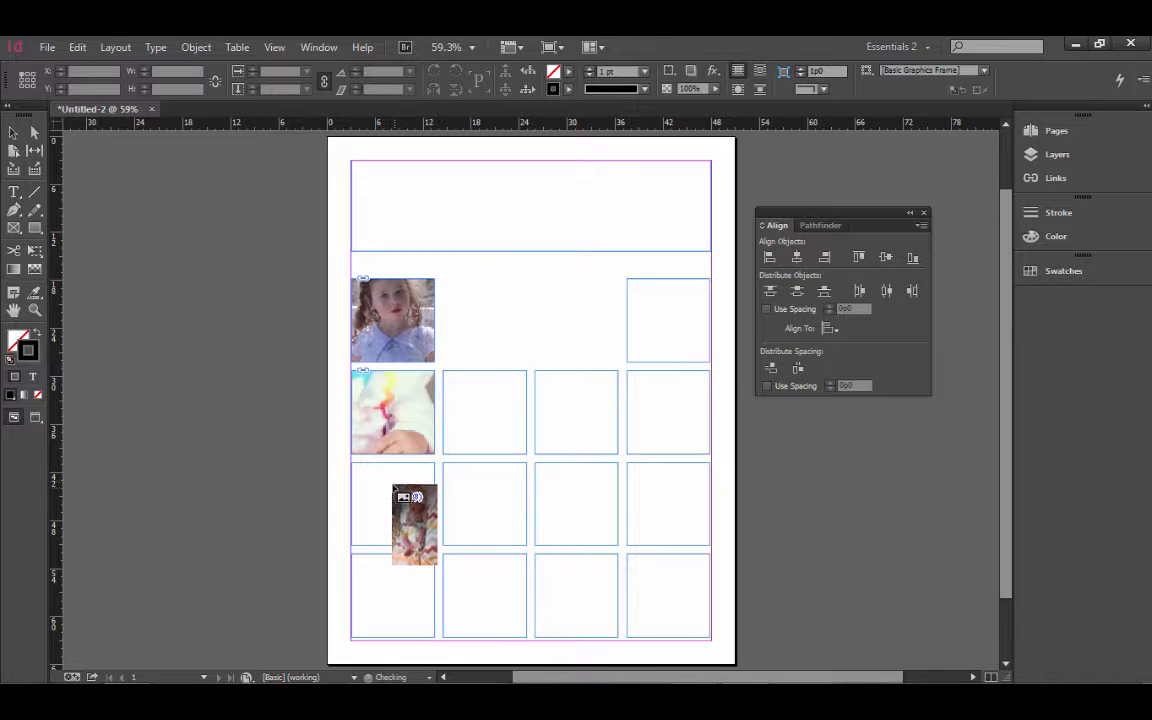
pyautogui.click(394, 515)
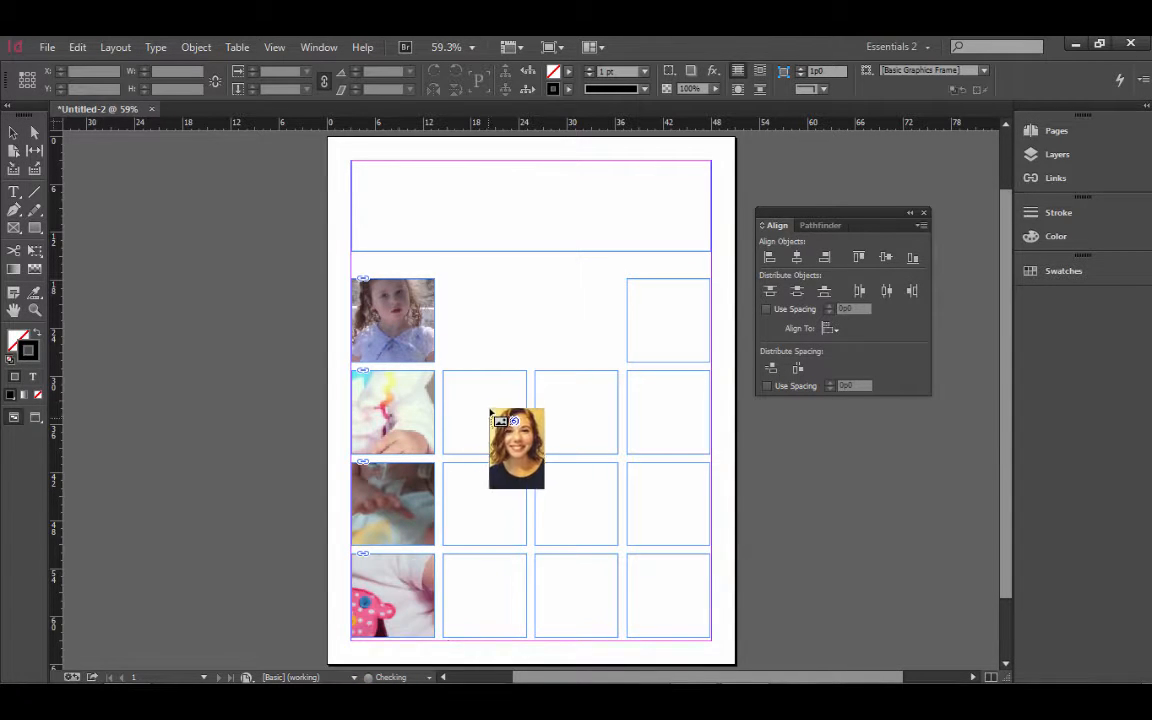
pyautogui.click(484, 406)
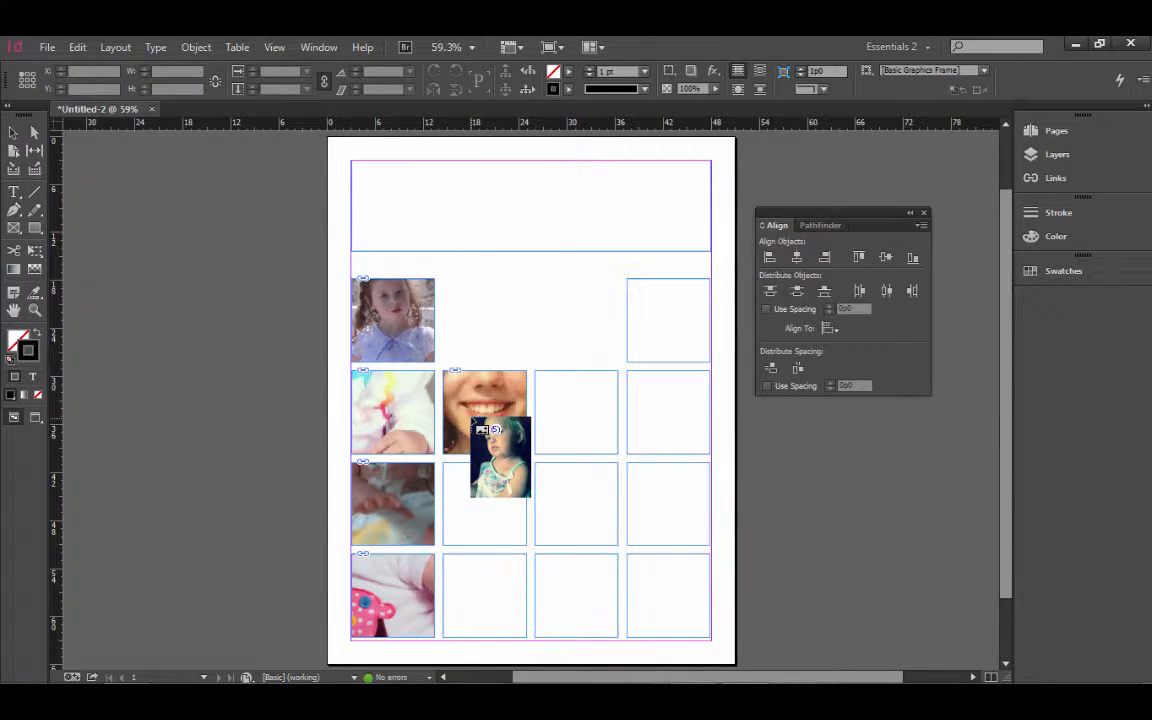
# Cycle through the loaded photos and place the remaining five in the lower frames of the grid's second and third columns.
pyautogui.press('Right')
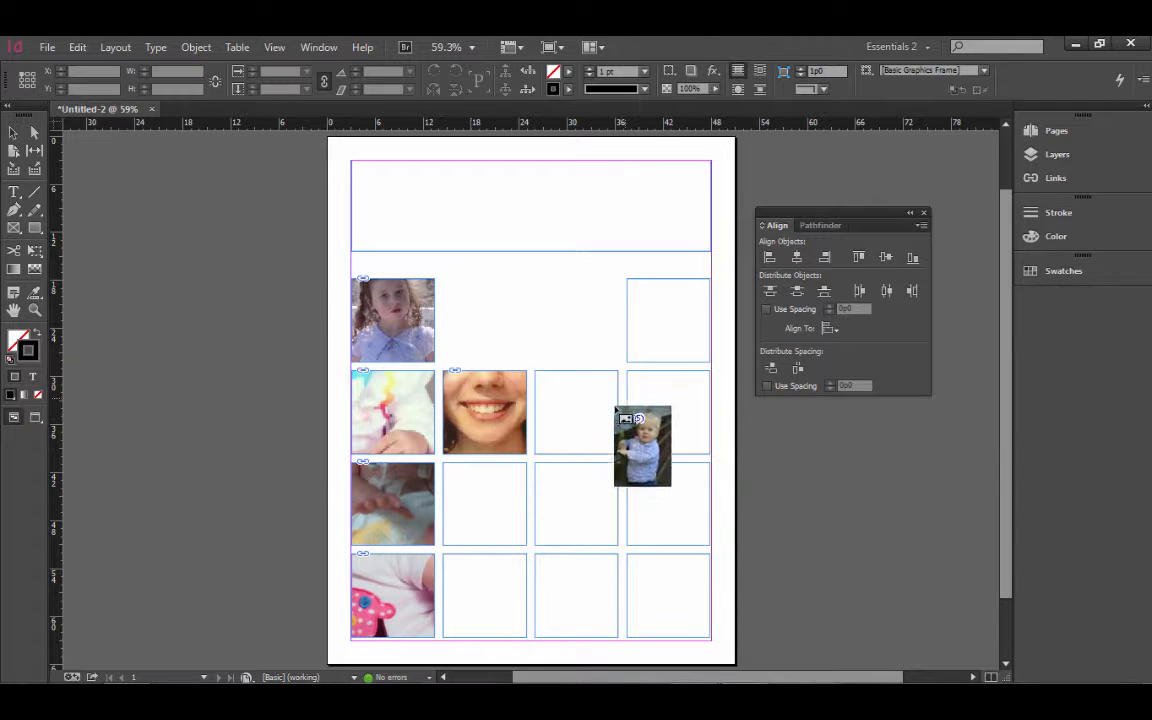
pyautogui.click(551, 569)
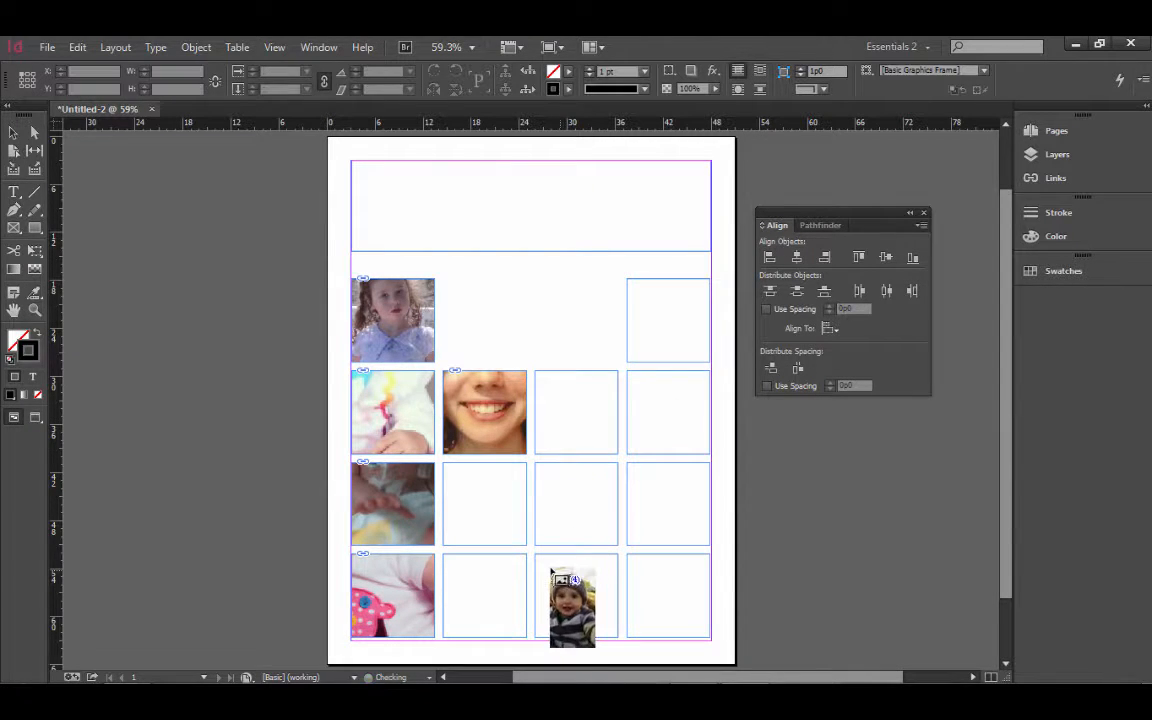
pyautogui.press('Right')
pyautogui.click(458, 560)
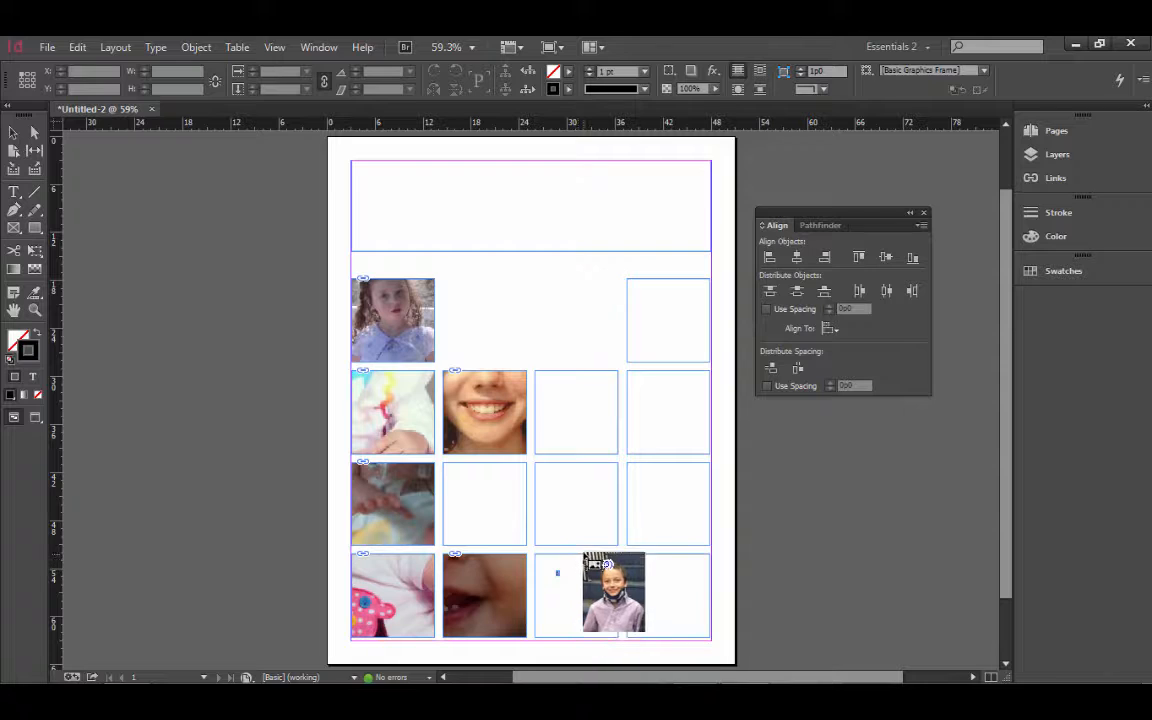
pyautogui.click(488, 464)
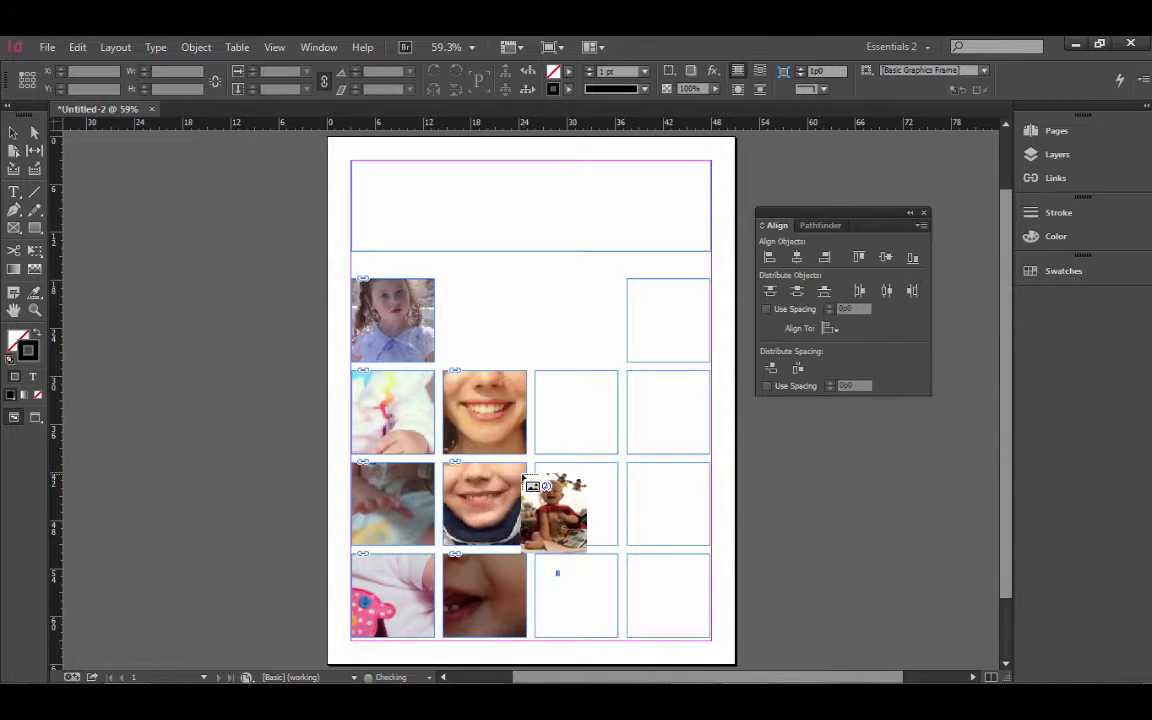
pyautogui.click(572, 412)
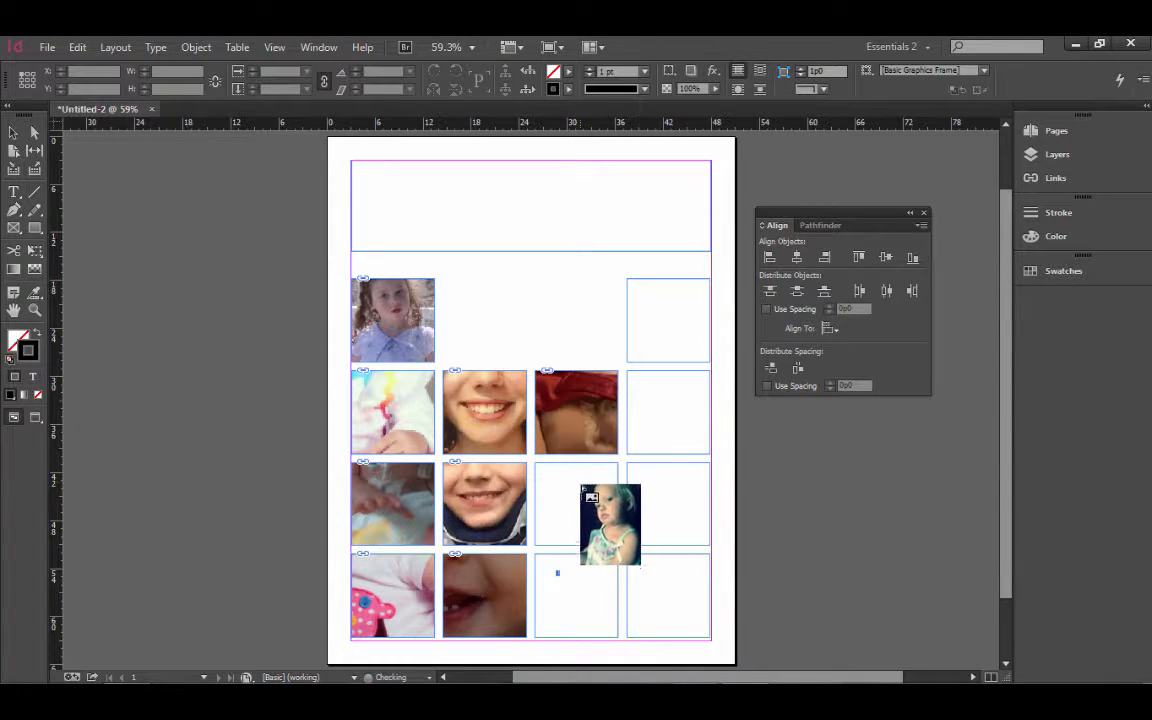
pyautogui.click(578, 518)
pyautogui.click(587, 589)
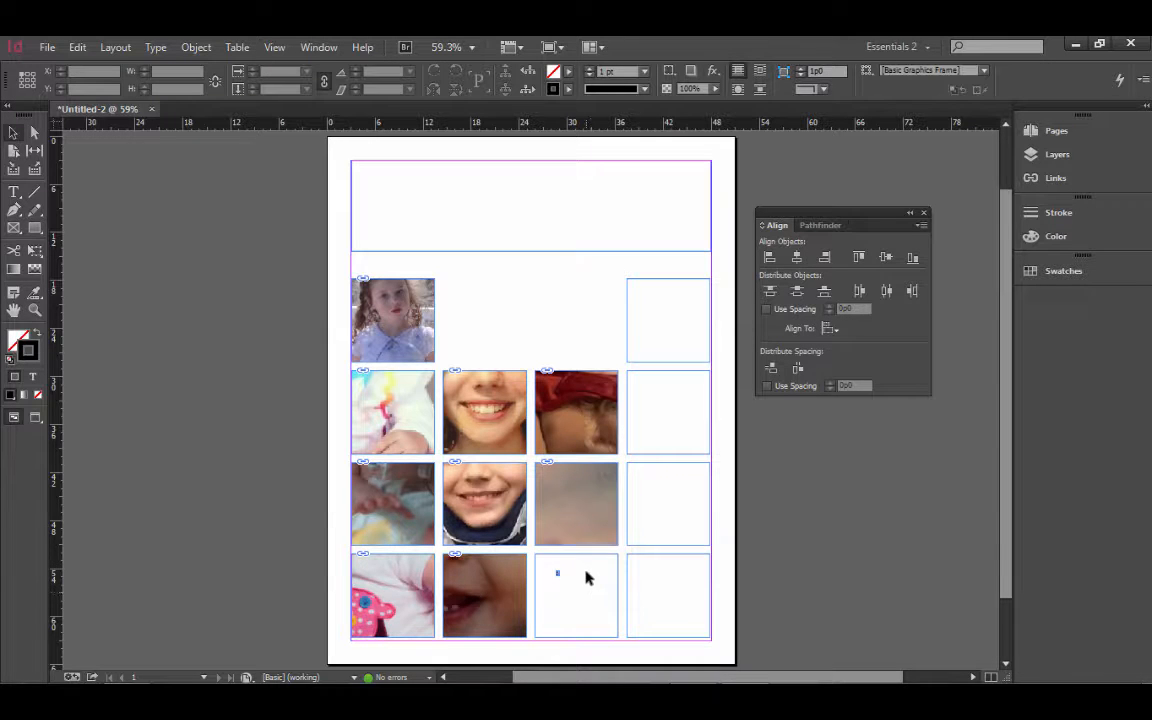
pyautogui.click(558, 575)
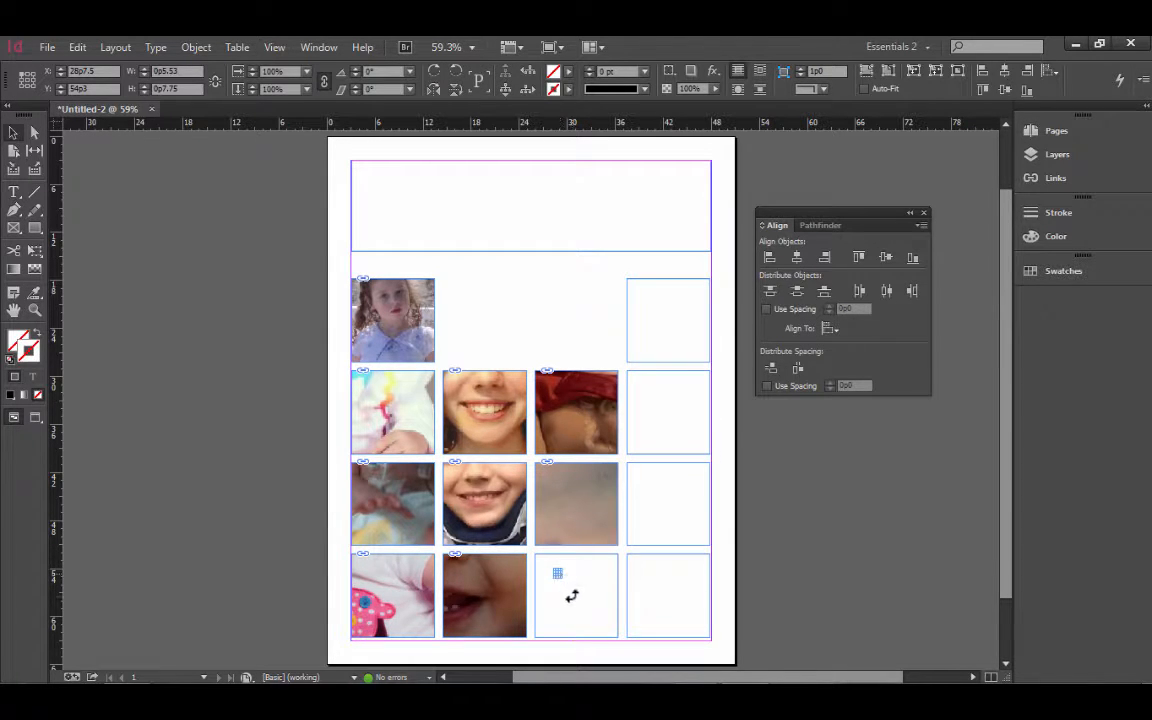
pyautogui.click(603, 600)
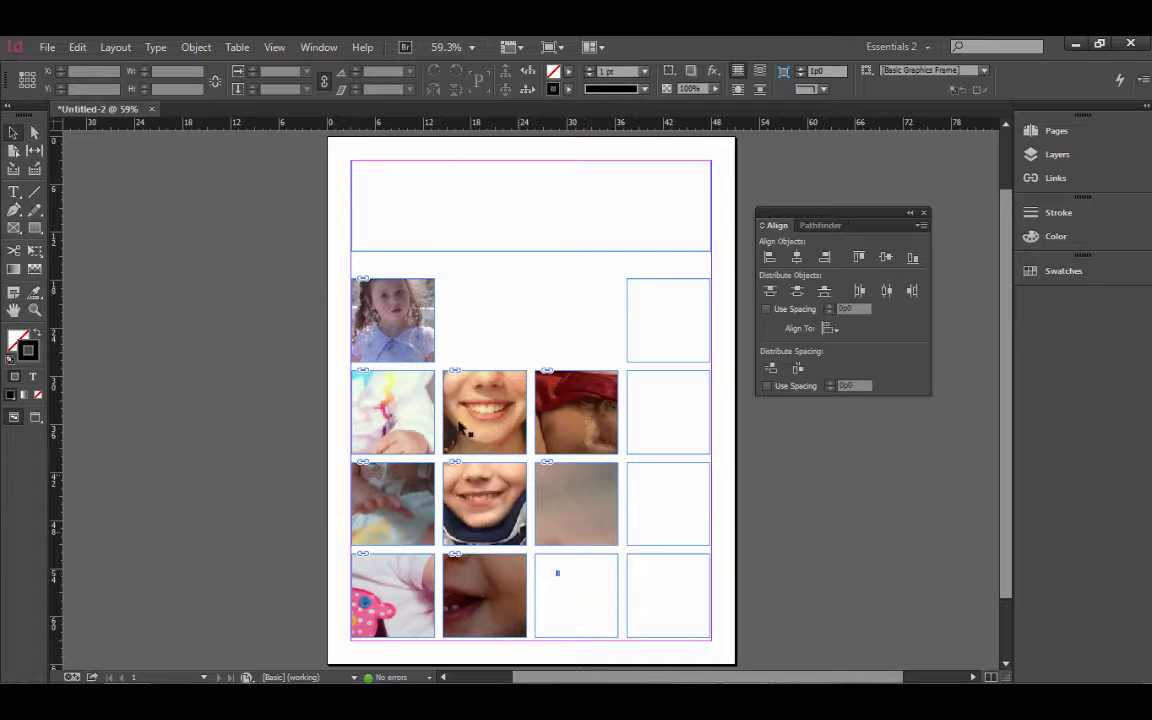
# Fit the first photo in the grid's top row to its frame with Fit Content Proportionally.
pyautogui.rightClick(370, 317)
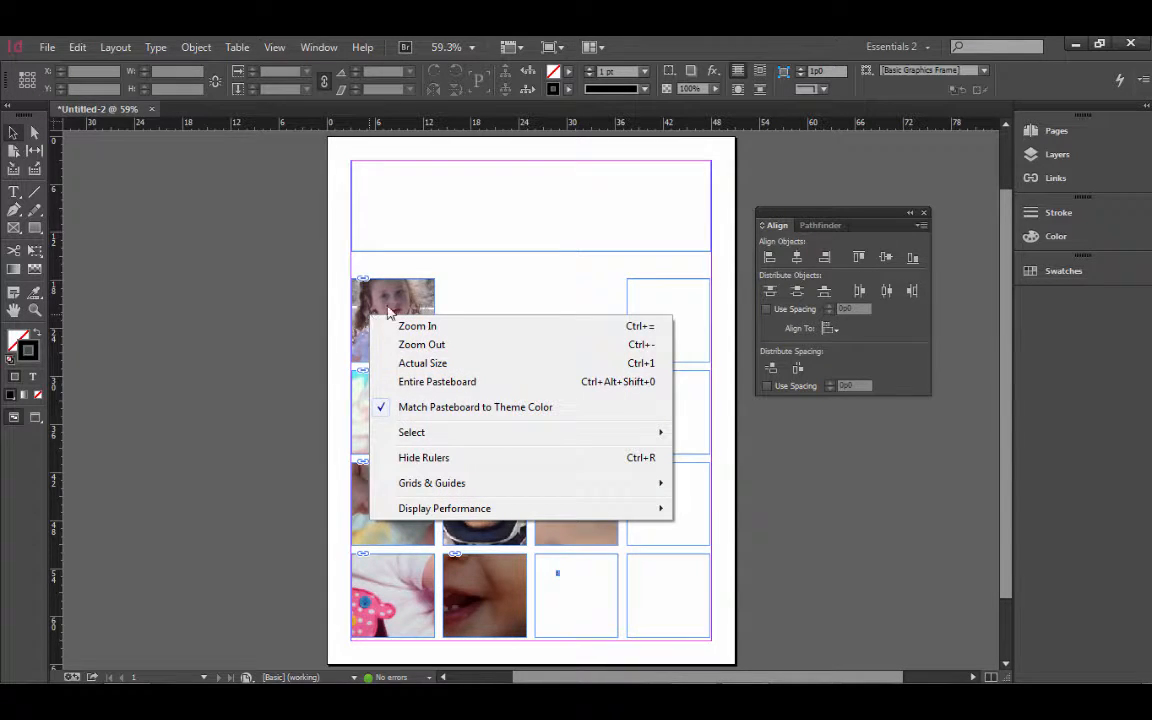
pyautogui.click(392, 310)
pyautogui.rightClick(395, 308)
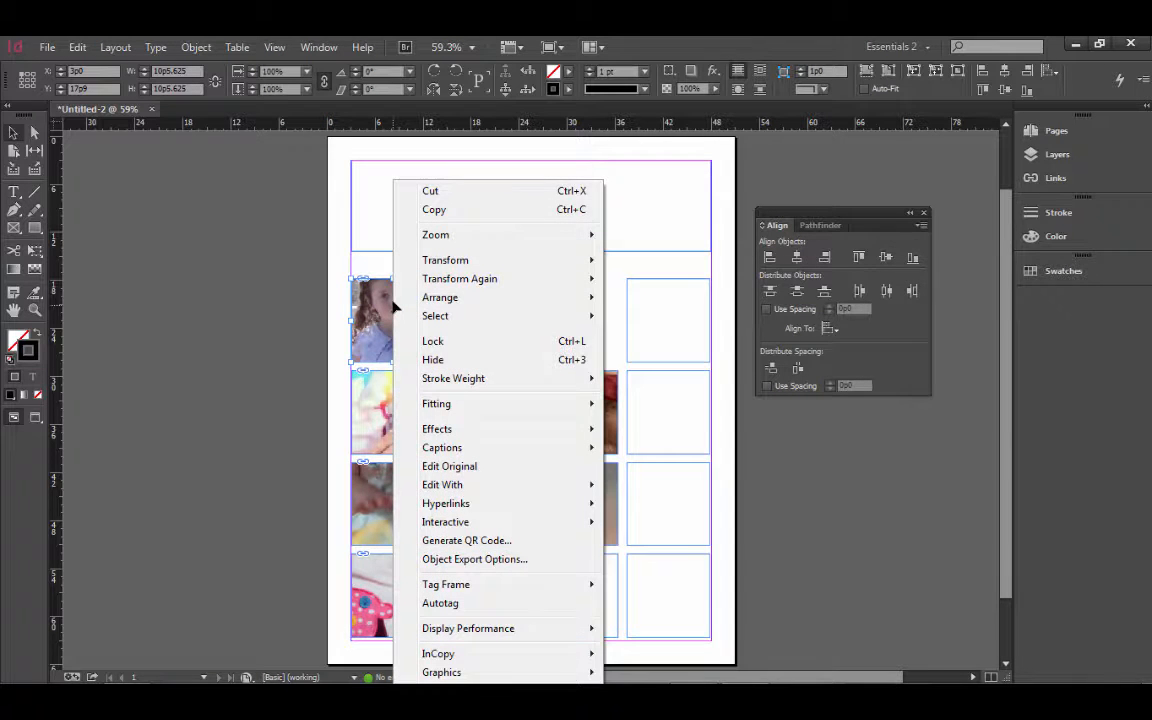
pyautogui.moveTo(465, 405)
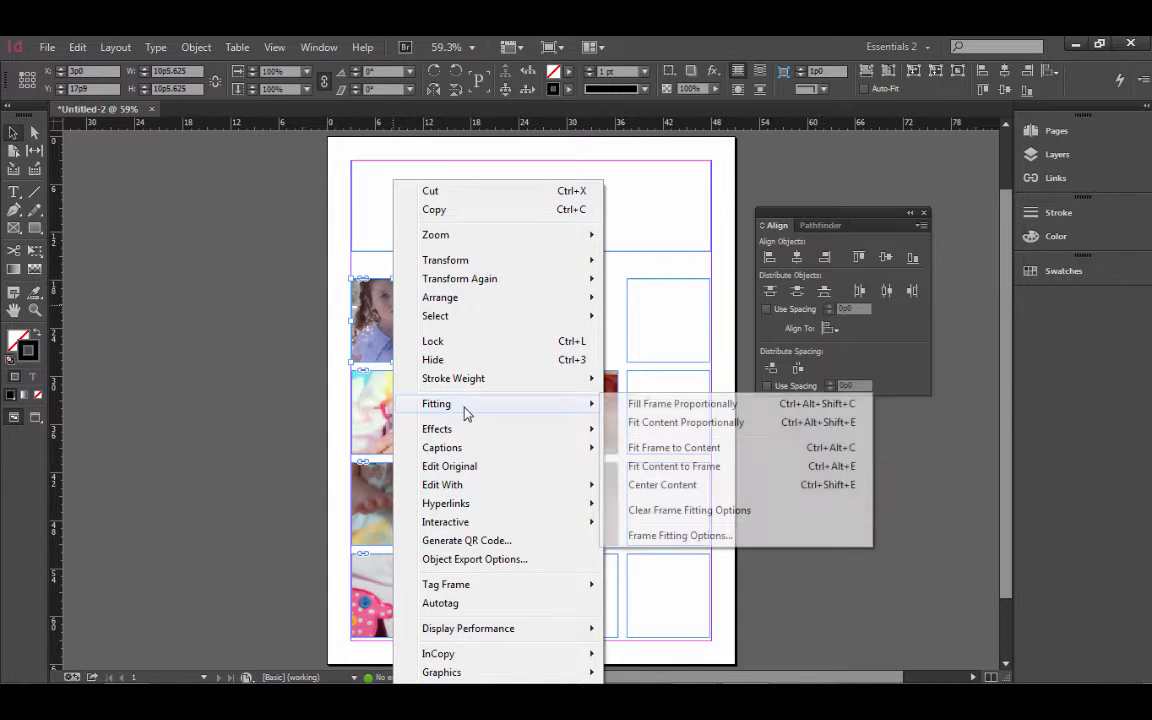
pyautogui.click(664, 424)
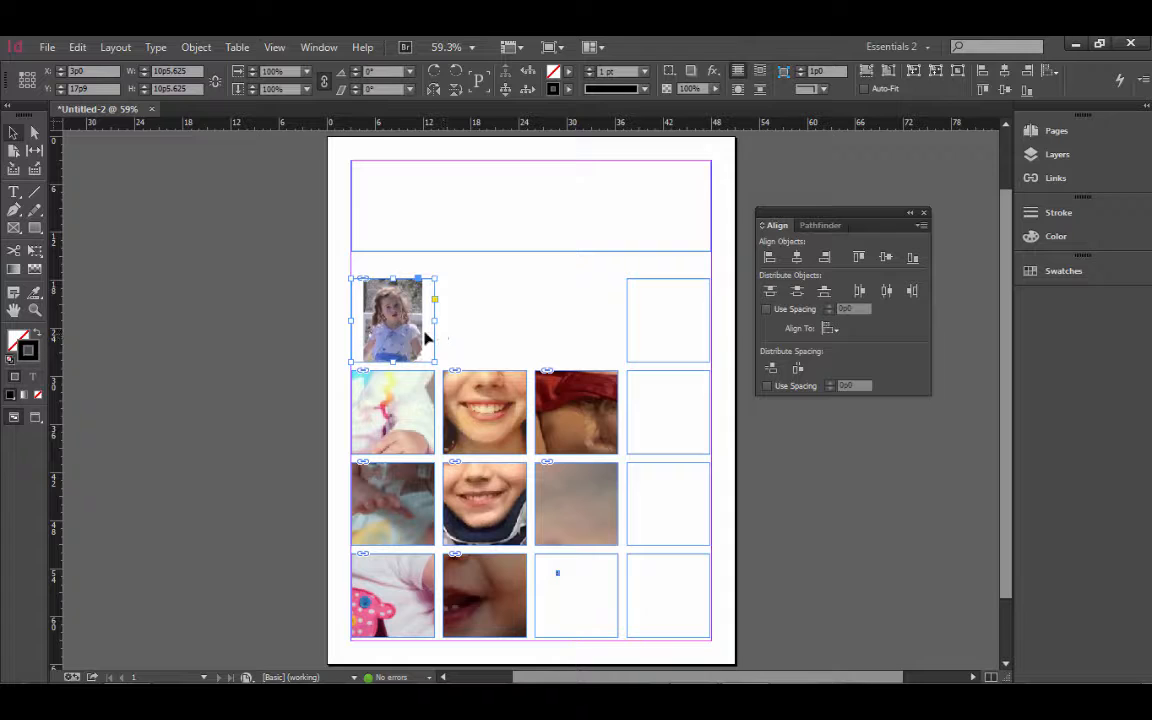
pyautogui.click(325, 344)
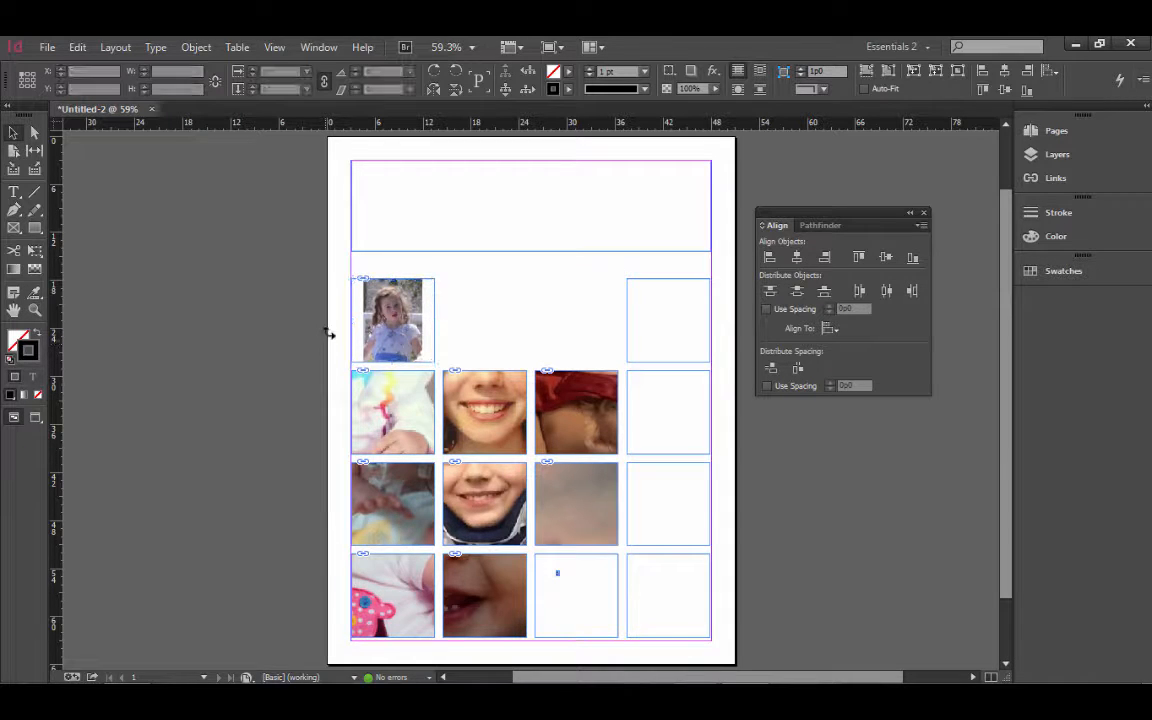
# Apply Fill Frame Proportionally to the first photo in the grid's top row.
pyautogui.keyDown('ctrl'); pyautogui.click(338, 327); pyautogui.keyUp('ctrl')
pyautogui.keyDown('ctrl'); pyautogui.click(564, 381); pyautogui.keyUp('ctrl')
pyautogui.keyDown('ctrl'); pyautogui.click(617, 463); pyautogui.keyUp('ctrl')
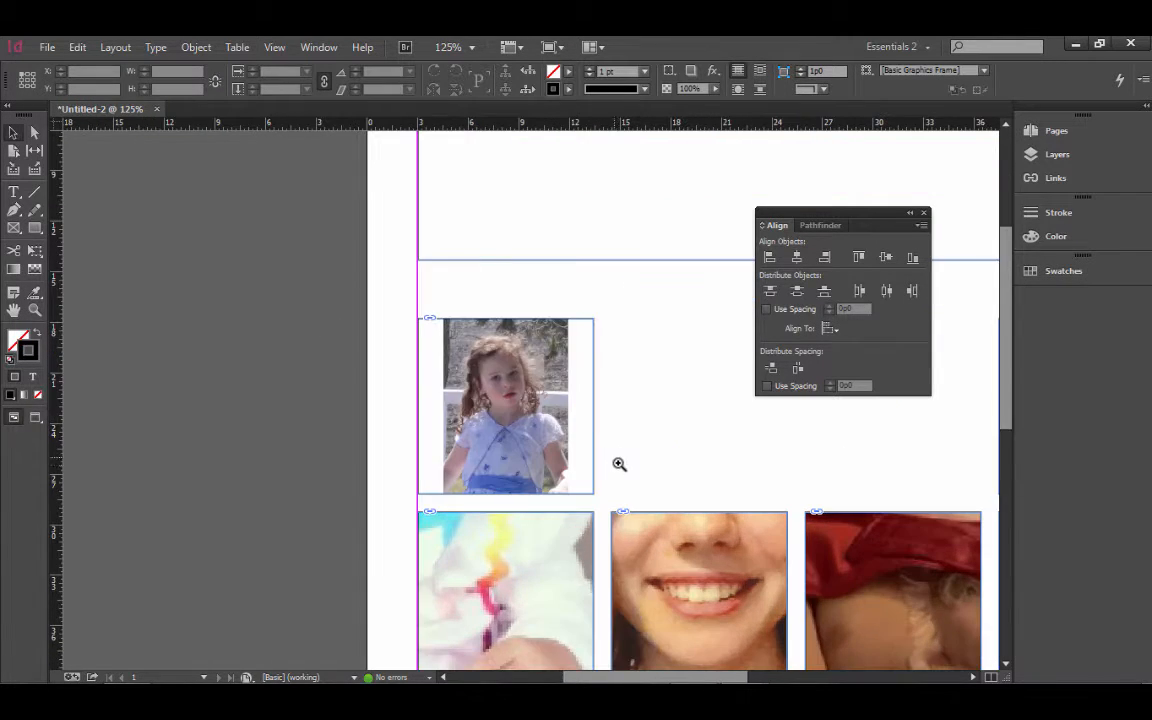
pyautogui.keyDown('ctrl'); pyautogui.click(617, 470); pyautogui.keyUp('ctrl')
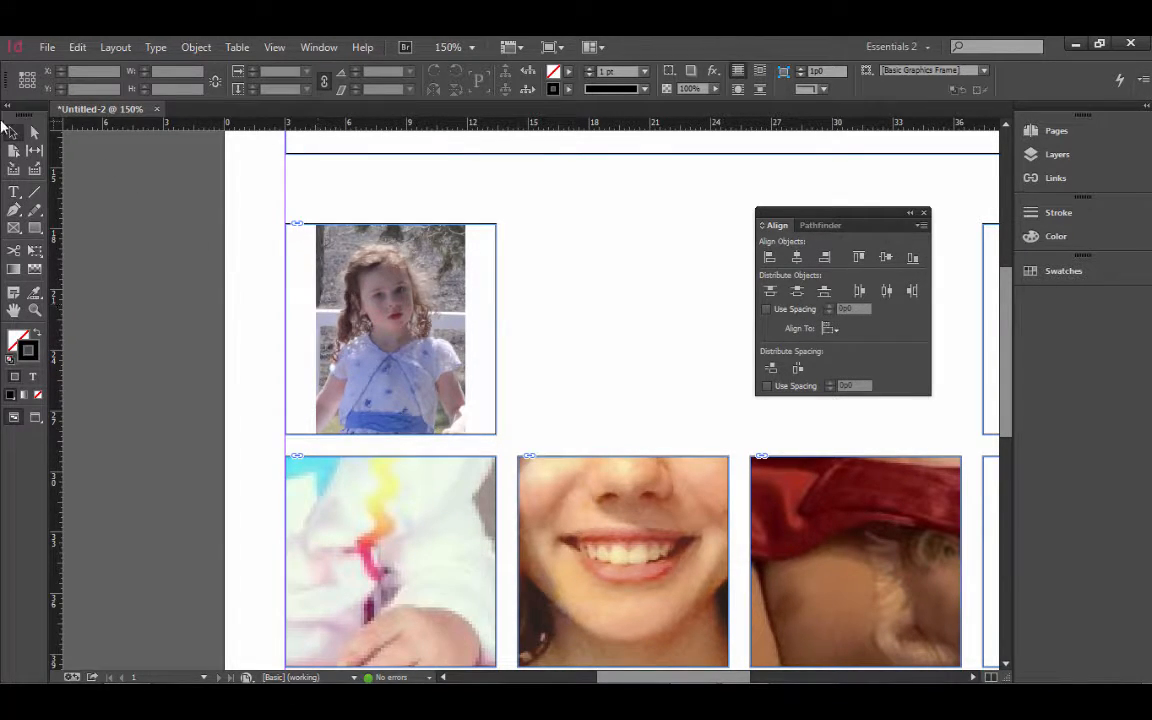
pyautogui.click(400, 350)
pyautogui.rightClick(401, 350)
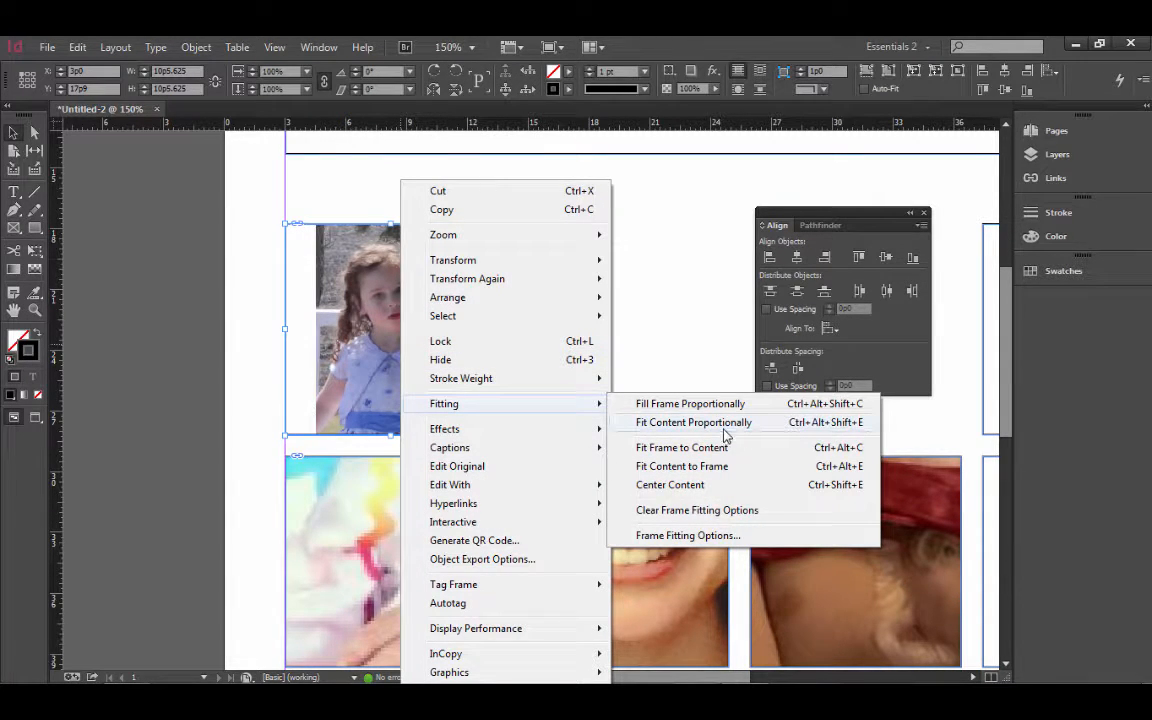
pyautogui.click(703, 405)
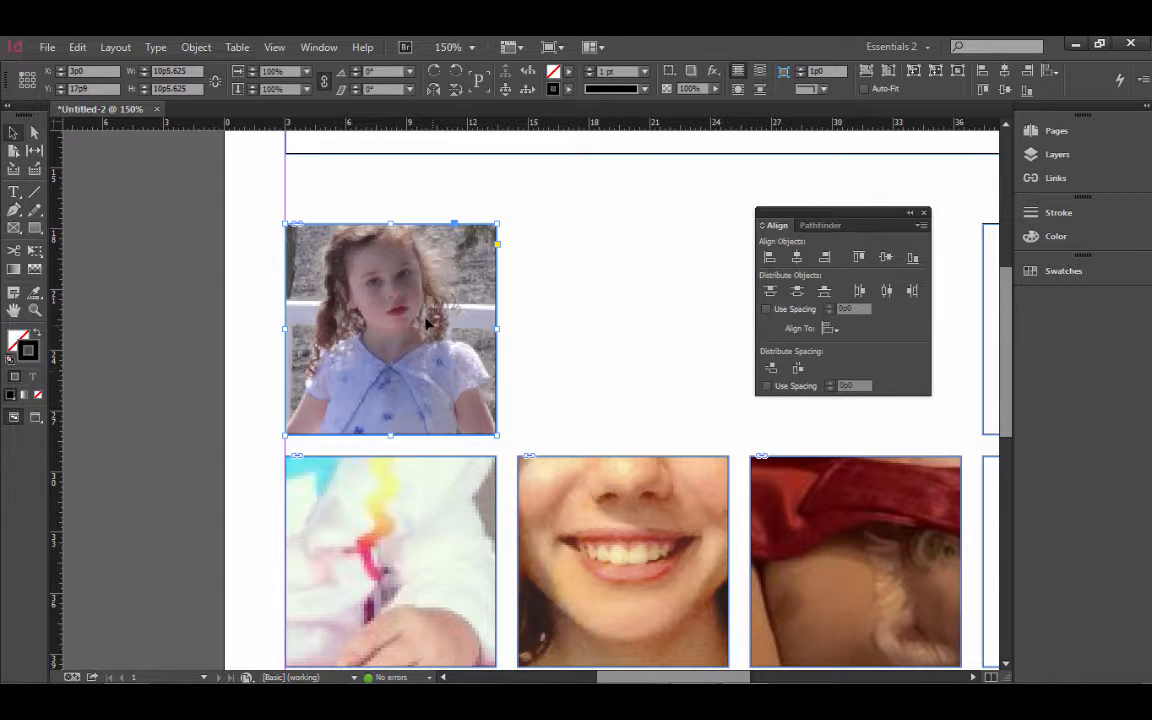
# Shift the top-row photo's content down within its frame to an offset of about X 0p1, Y -1p3.
pyautogui.click(34, 135)
pyautogui.click(396, 273)
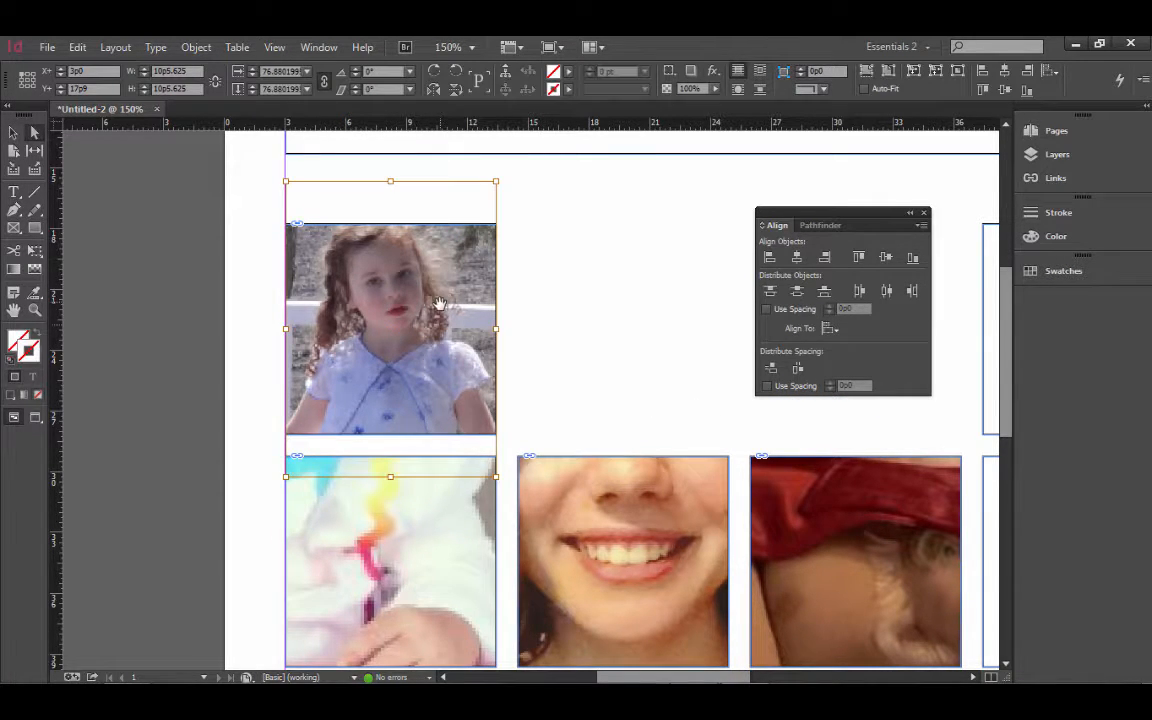
pyautogui.moveTo(403, 347); pyautogui.dragTo(401, 314)
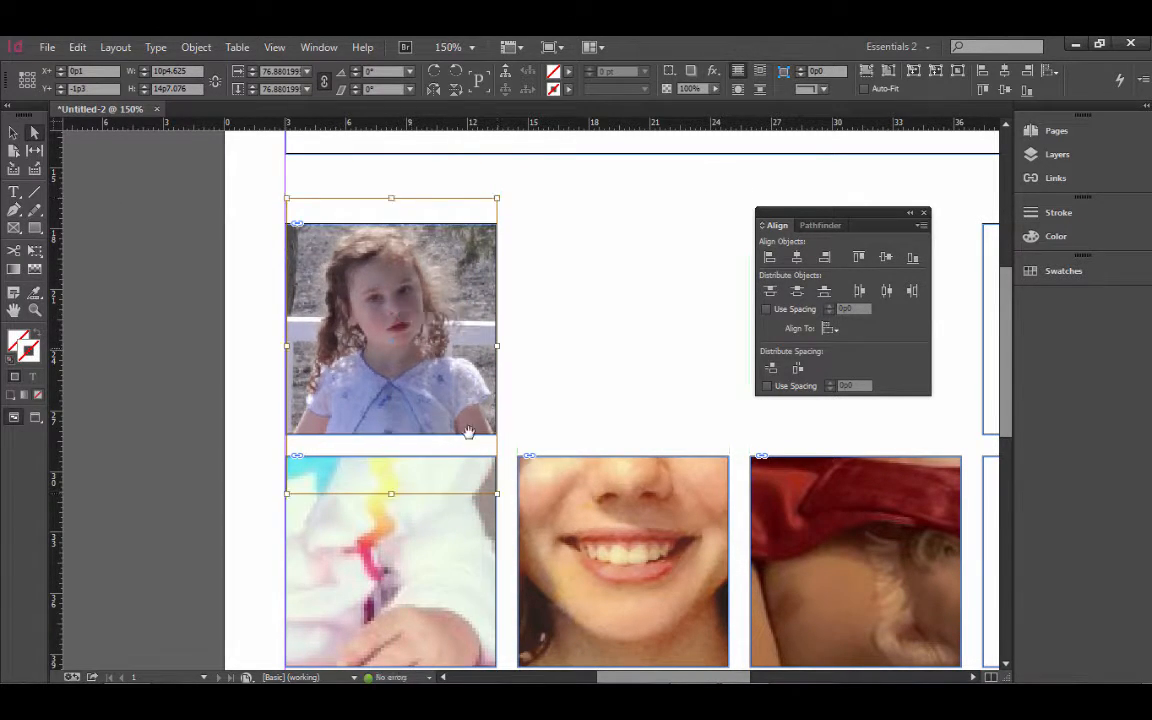
pyautogui.click(609, 358)
# Try narrowing the second-row, second-column photo's content from its left edge and shifting it left, and undo both changes.
pyautogui.click(651, 527)
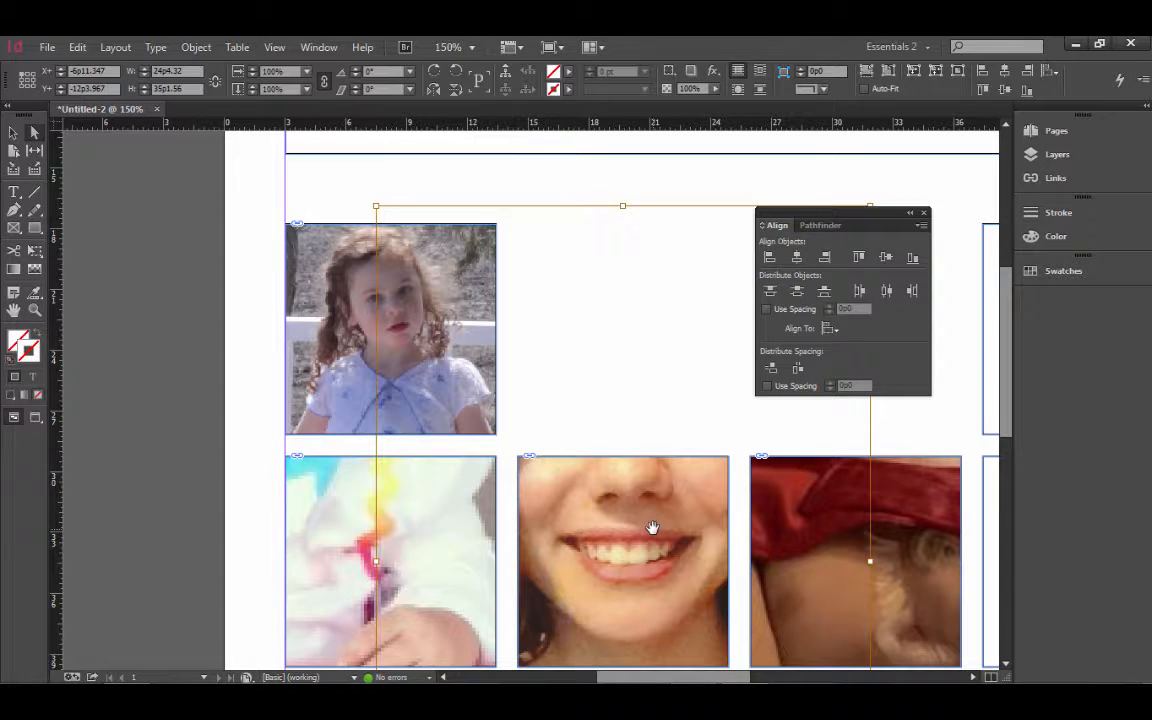
pyautogui.scroll(-3, 660, 535)
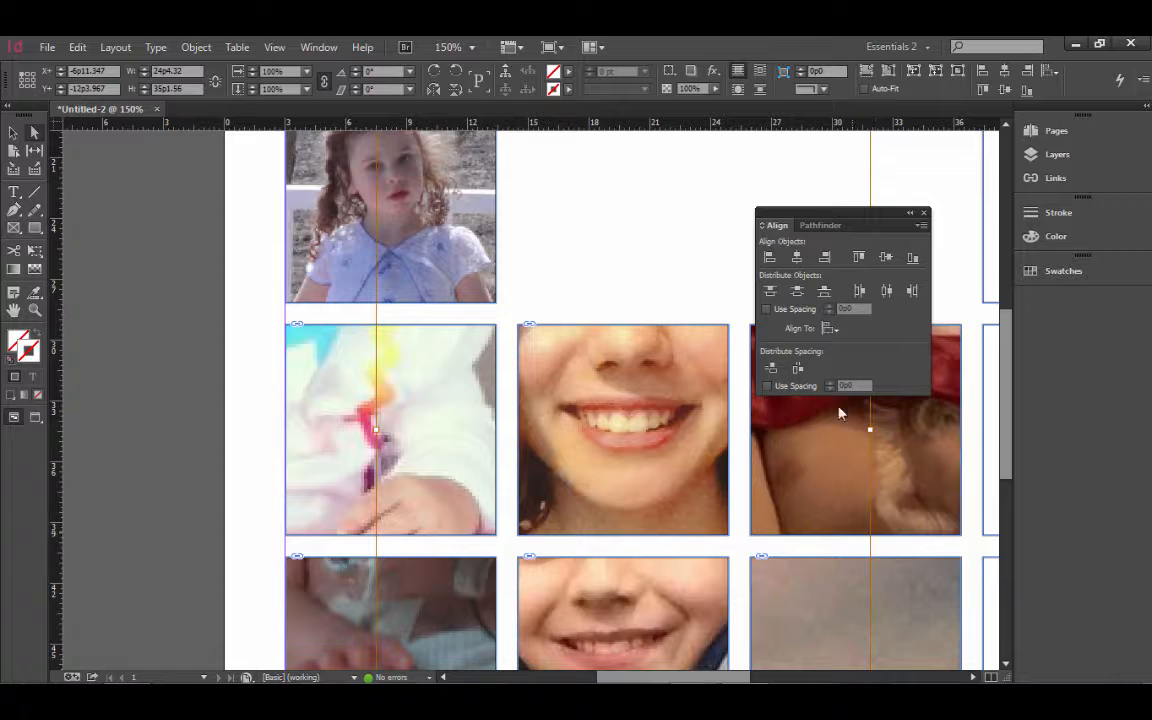
pyautogui.rightClick(646, 390)
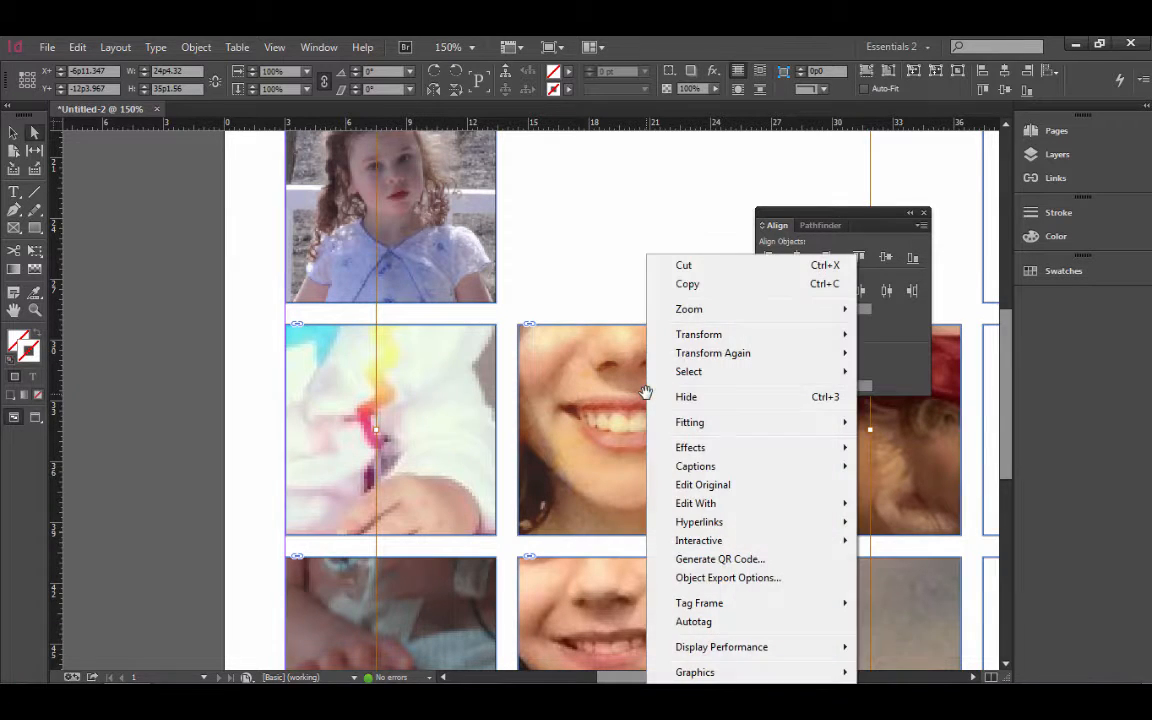
pyautogui.moveTo(682, 423)
pyautogui.press('Escape')
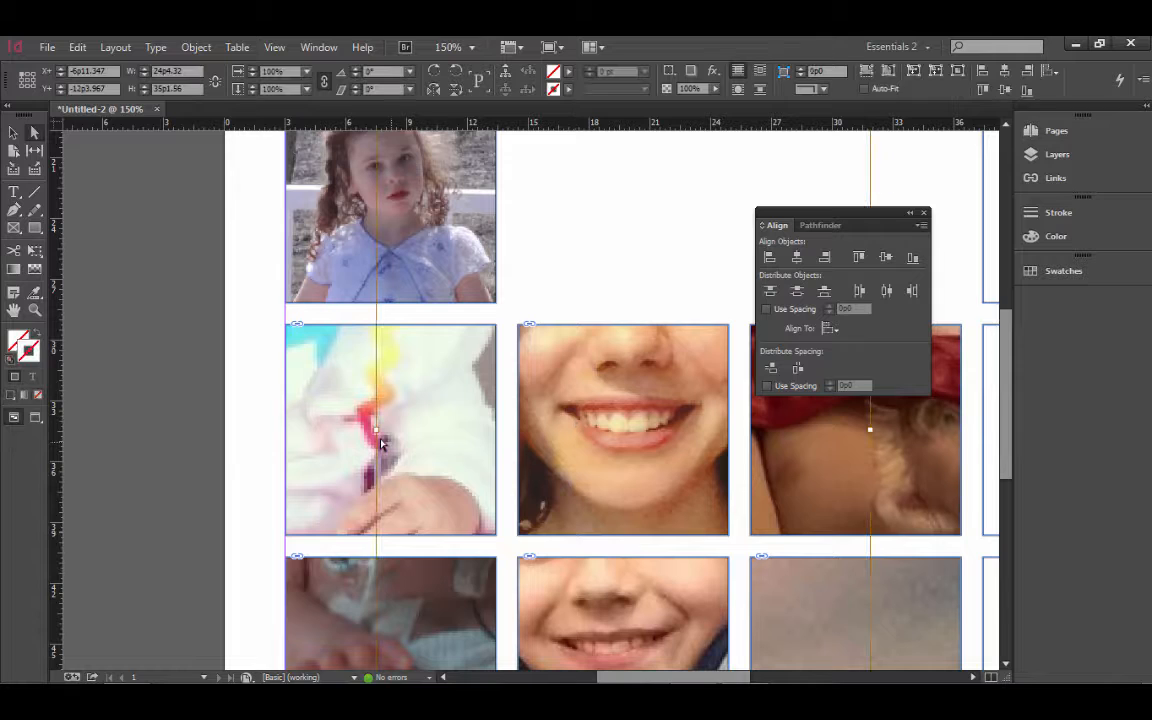
pyautogui.moveTo(376, 431); pyautogui.dragTo(517, 435)
pyautogui.moveTo(693, 444); pyautogui.dragTo(633, 449)
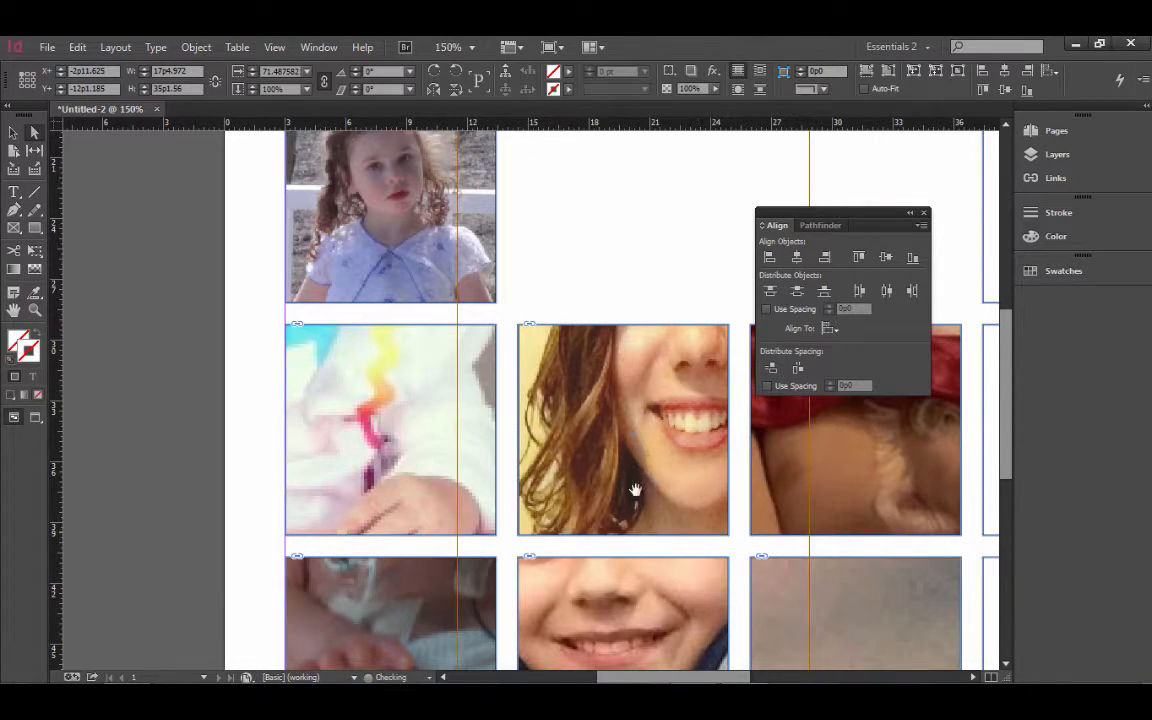
pyautogui.hotkey('ctrl', 'z')
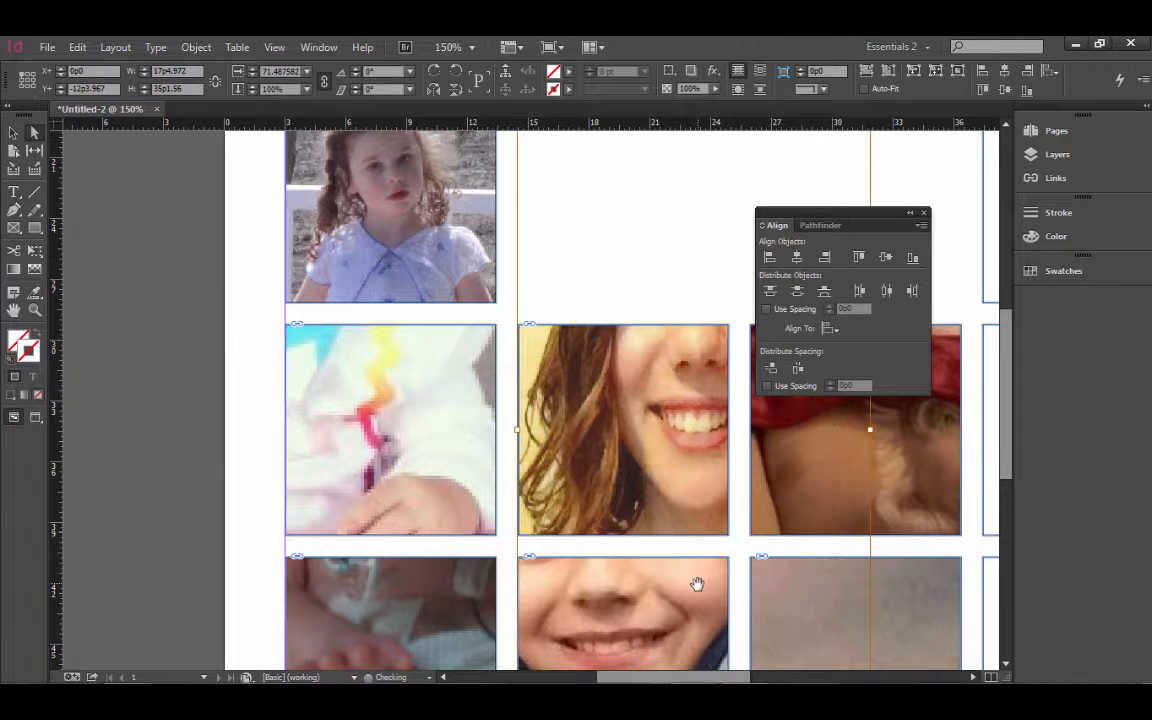
pyautogui.hotkey('ctrl', 'z')
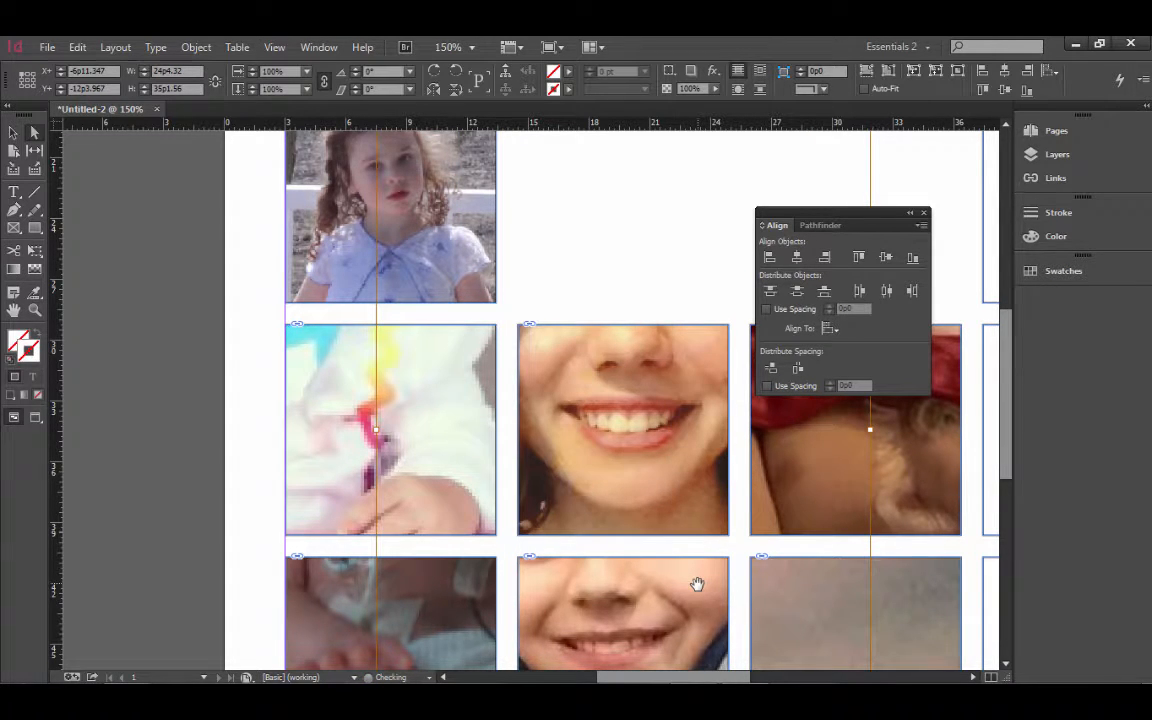
# Apply Fill Frame Proportionally to the photo in the grid's second row, second column.
pyautogui.rightClick(557, 415)
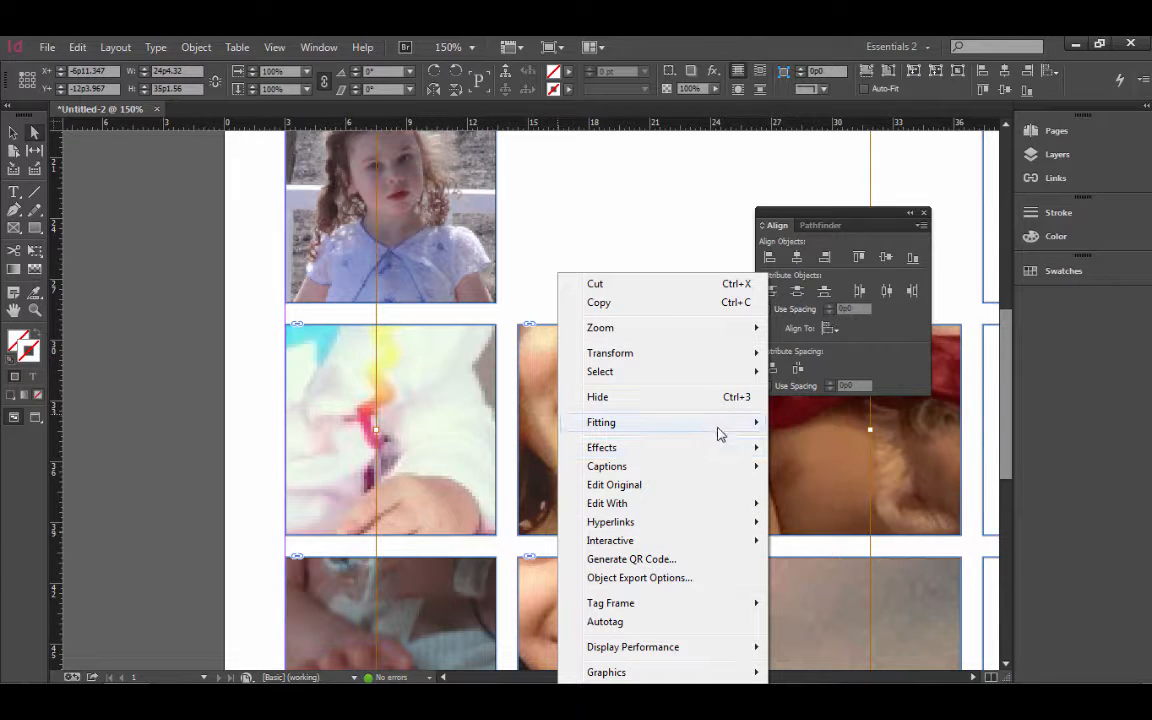
pyautogui.moveTo(738, 427)
pyautogui.click(870, 427)
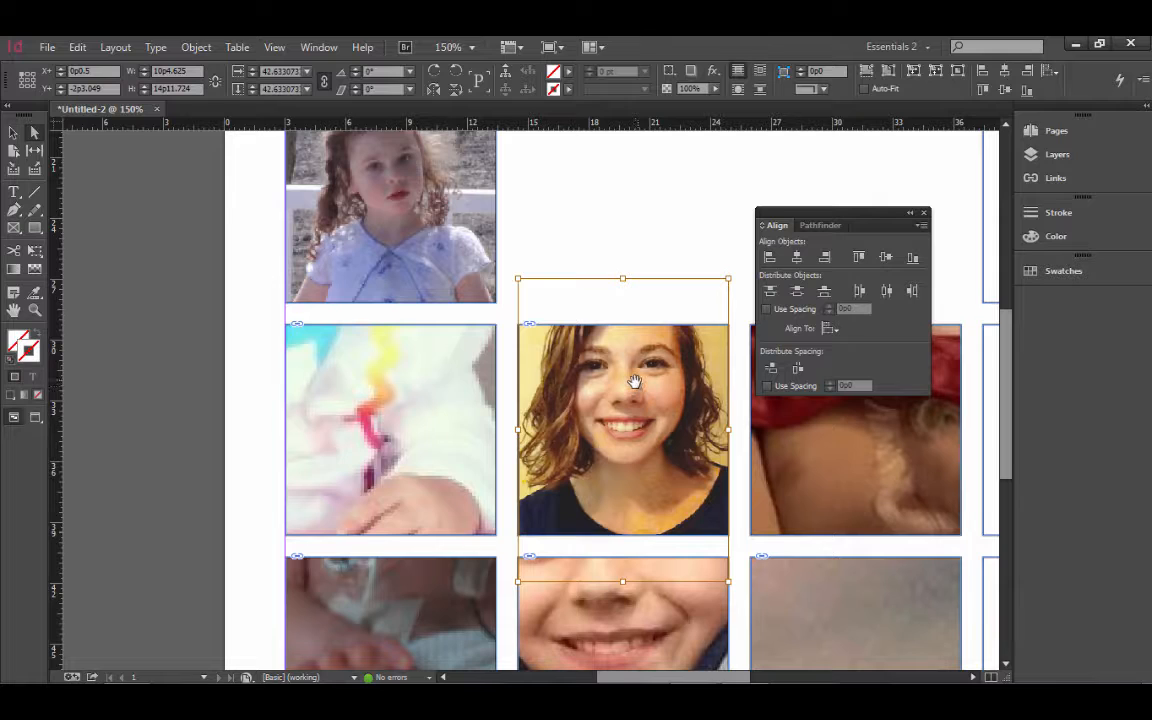
# Nudge the second-row, second-column photo's content down until its top edge meets the frame's top edge, and deselect it.
pyautogui.press('Down')
pyautogui.press('Down')
pyautogui.press('Down')
pyautogui.press('Down')
pyautogui.press('Down')
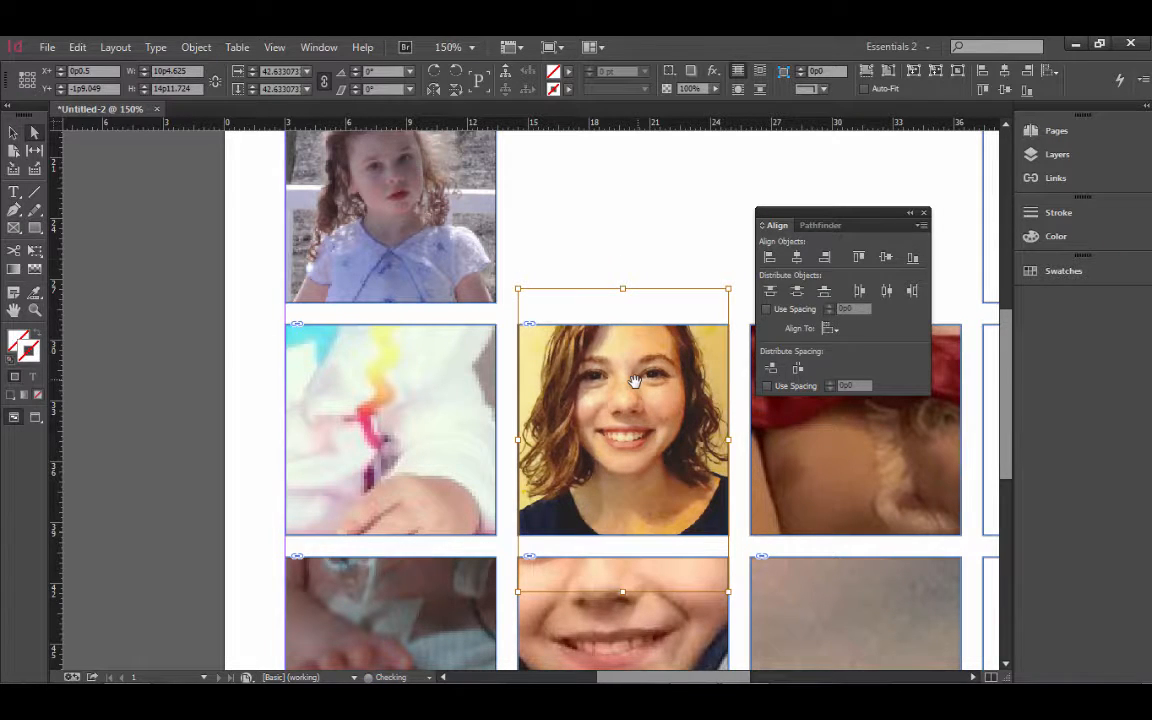
pyautogui.press('Down')
pyautogui.press('Down')
pyautogui.press('Down')
pyautogui.press('Down')
pyautogui.press('Down')
pyautogui.press('Down')
pyautogui.press('Down')
pyautogui.press('Down')
pyautogui.press('Down')
pyautogui.press('Down')
pyautogui.press('Down')
pyautogui.press('Down')
pyautogui.press('Down')
pyautogui.press('Down')
pyautogui.press('Down')
pyautogui.press('Down')
pyautogui.press('Down')
pyautogui.press('Down')
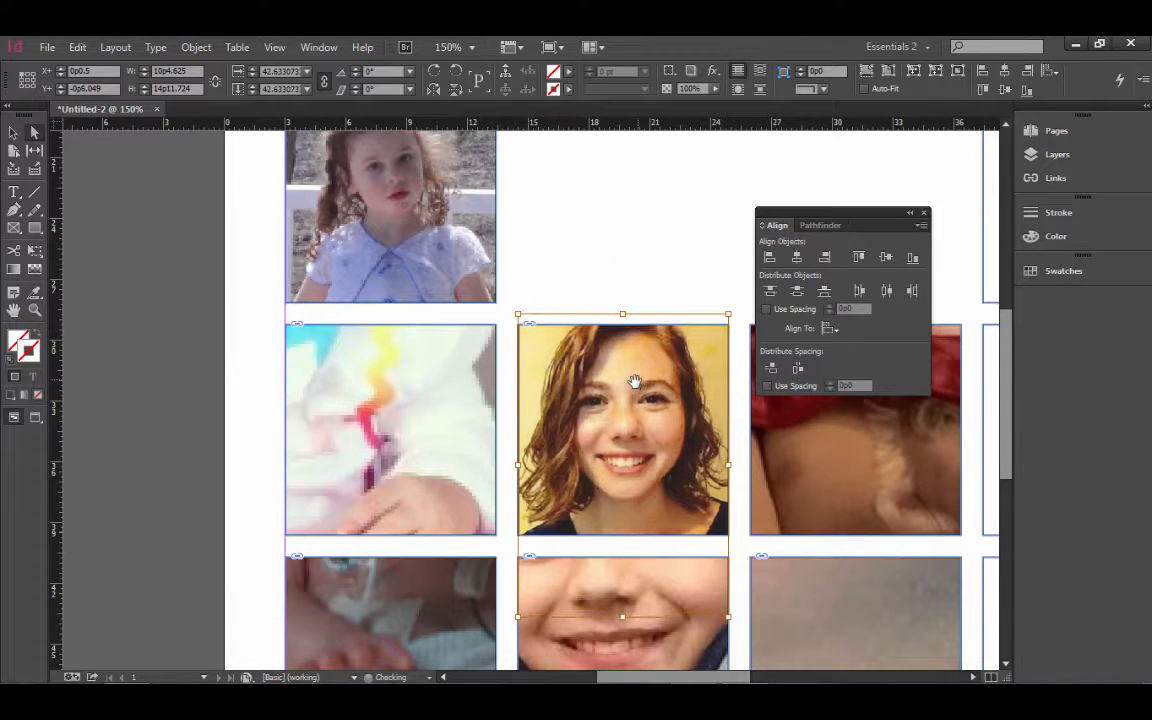
pyautogui.press('Down')
pyautogui.press('Down')
pyautogui.press('Down')
pyautogui.press('Down')
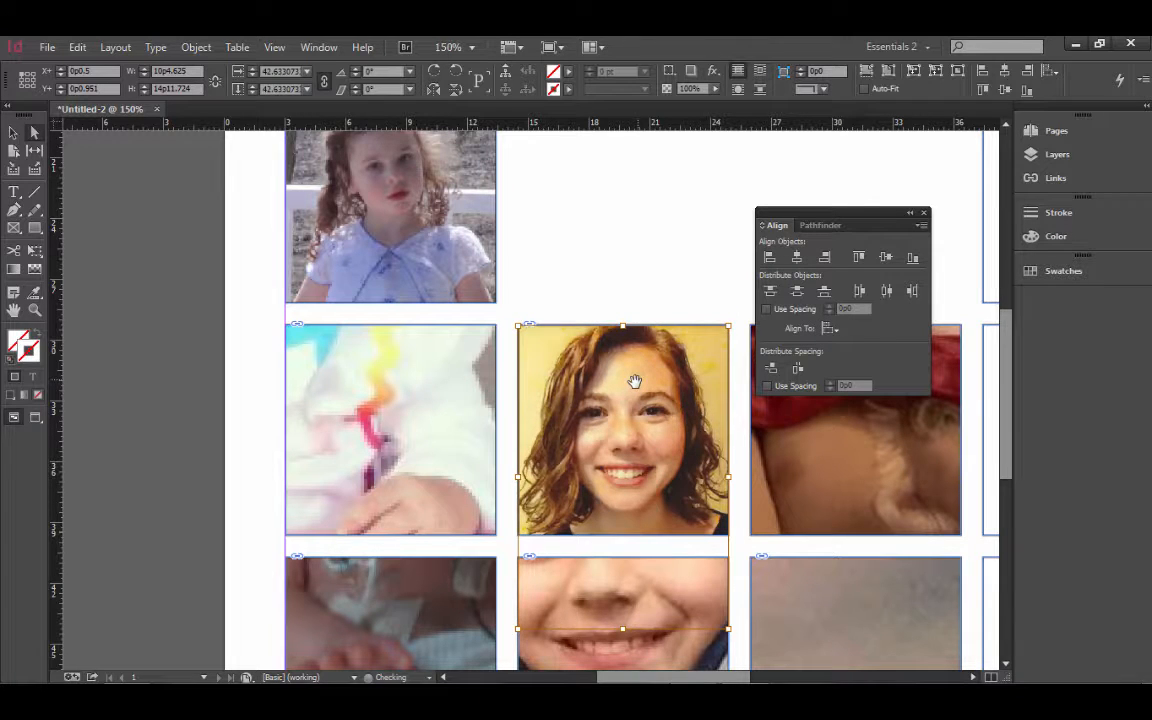
pyautogui.press('Up')
pyautogui.click(167, 463)
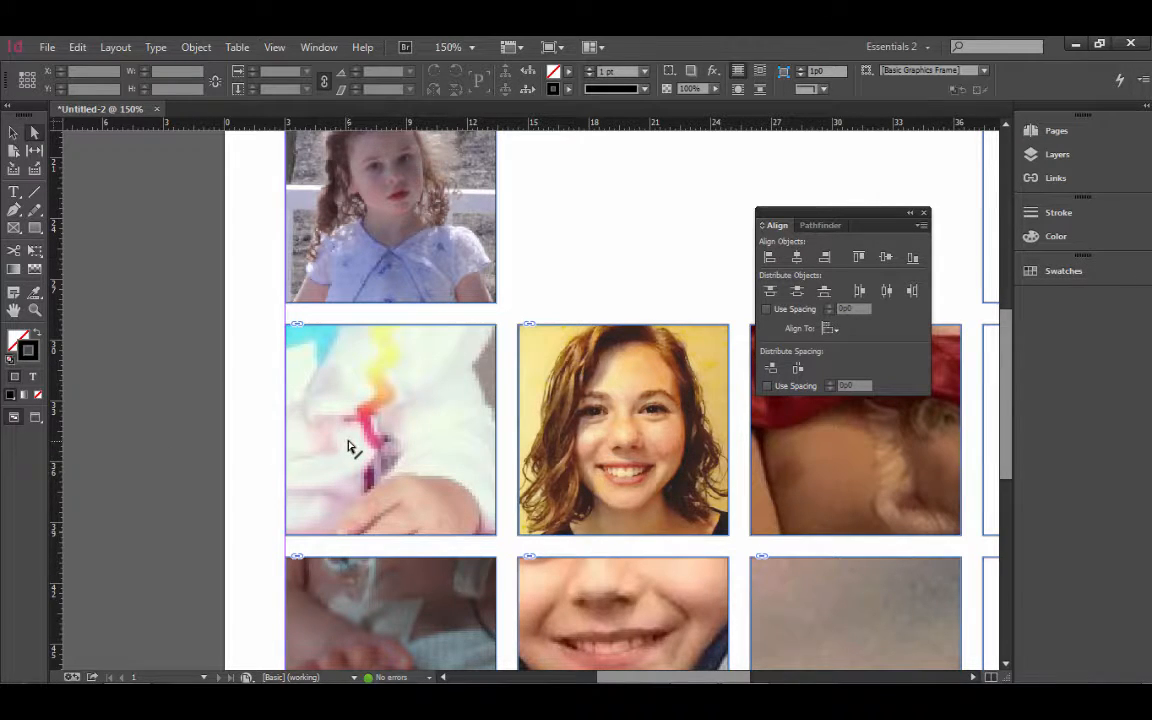
# Place the logo file TOMFlogo3.ai from the poster assignment's parent folder into the empty header frame, and deselect it.
pyautogui.keyDown('ctrl'); pyautogui.keyDown('alt'); pyautogui.click(224, 440); pyautogui.keyUp('alt'); pyautogui.keyUp('ctrl')
pyautogui.moveTo(252, 445); pyautogui.dragTo(473, 460)
pyautogui.click(533, 420)
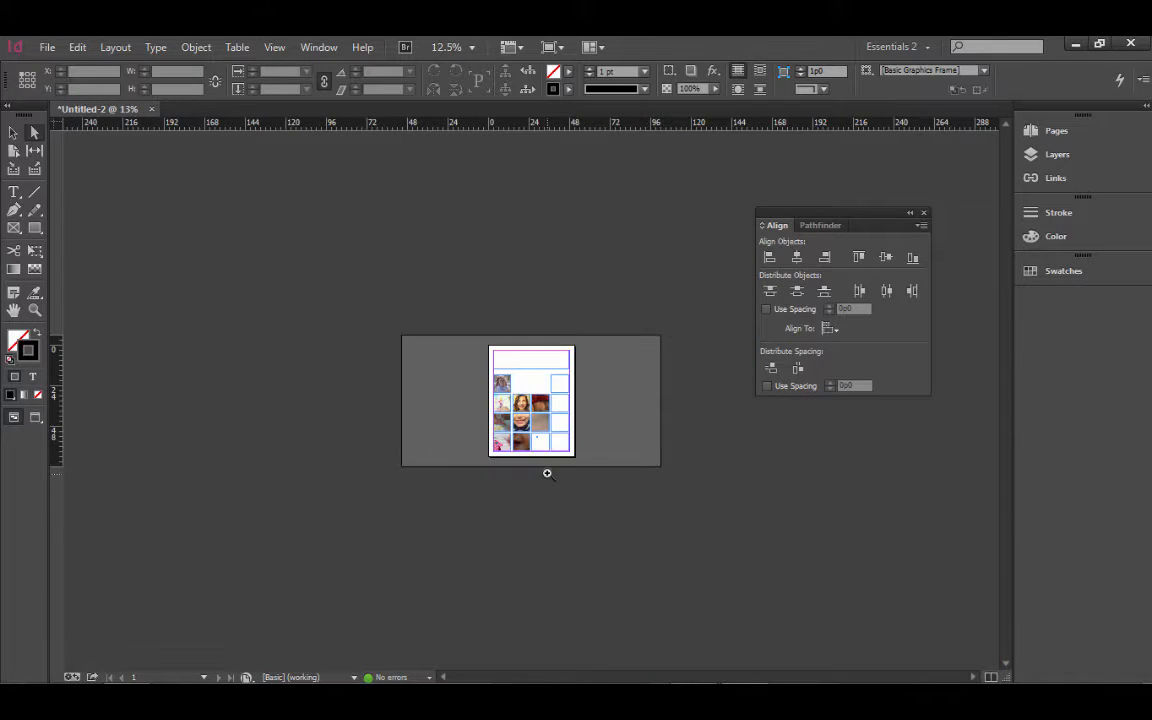
pyautogui.click(543, 470)
pyautogui.click(555, 496)
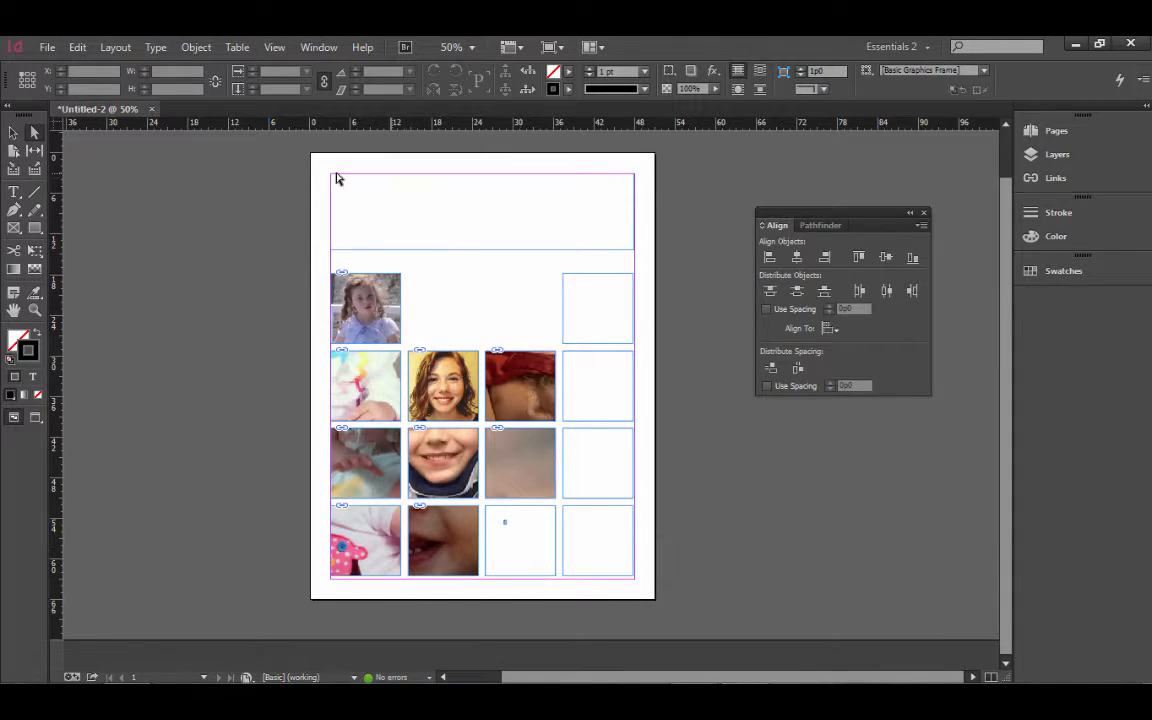
pyautogui.click(46, 47)
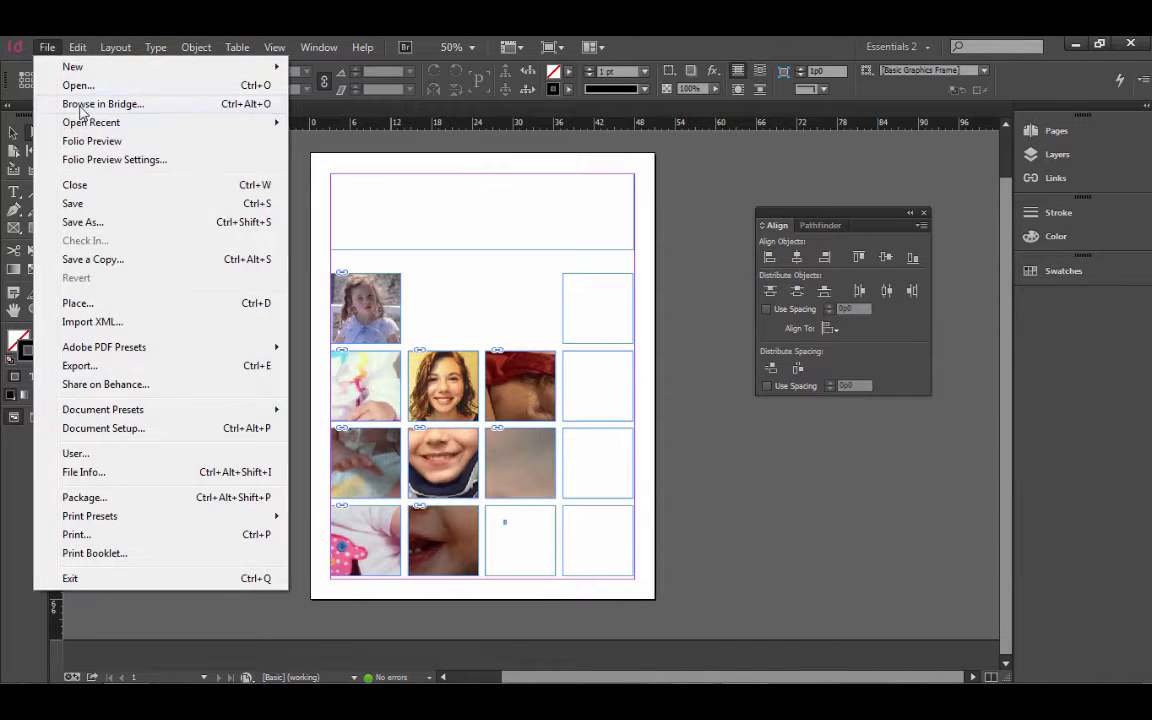
pyautogui.click(100, 304)
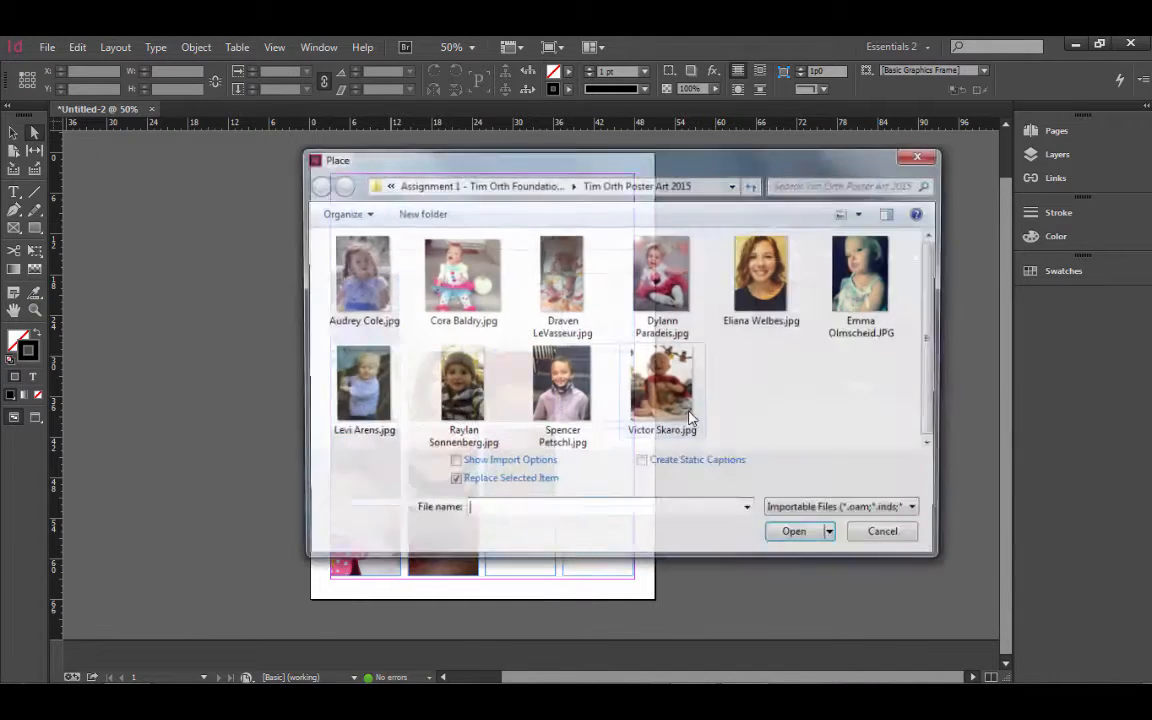
pyautogui.click(478, 184)
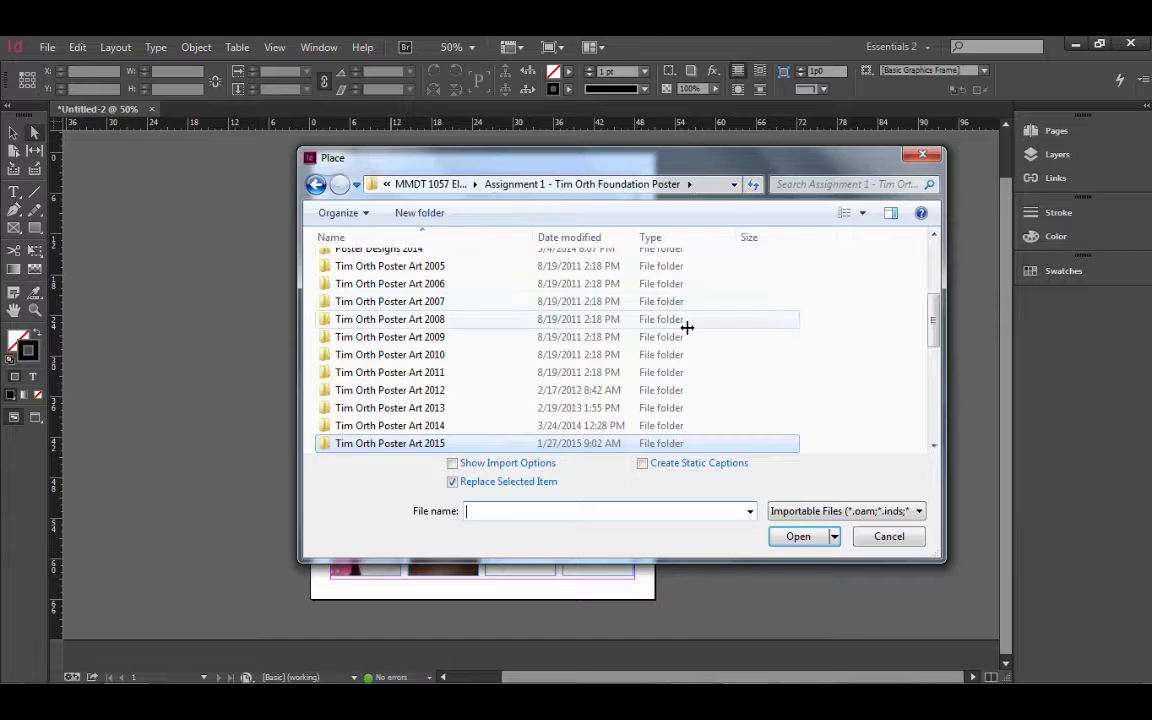
pyautogui.moveTo(929, 319); pyautogui.dragTo(963, 425)
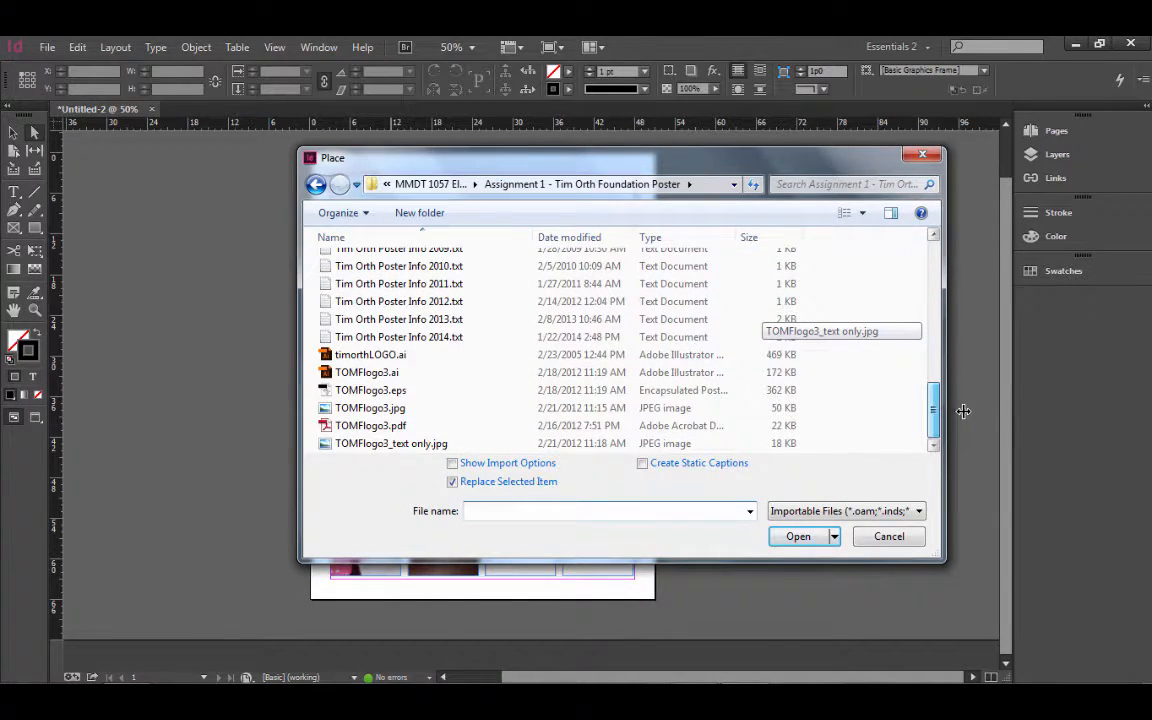
pyautogui.click(380, 372)
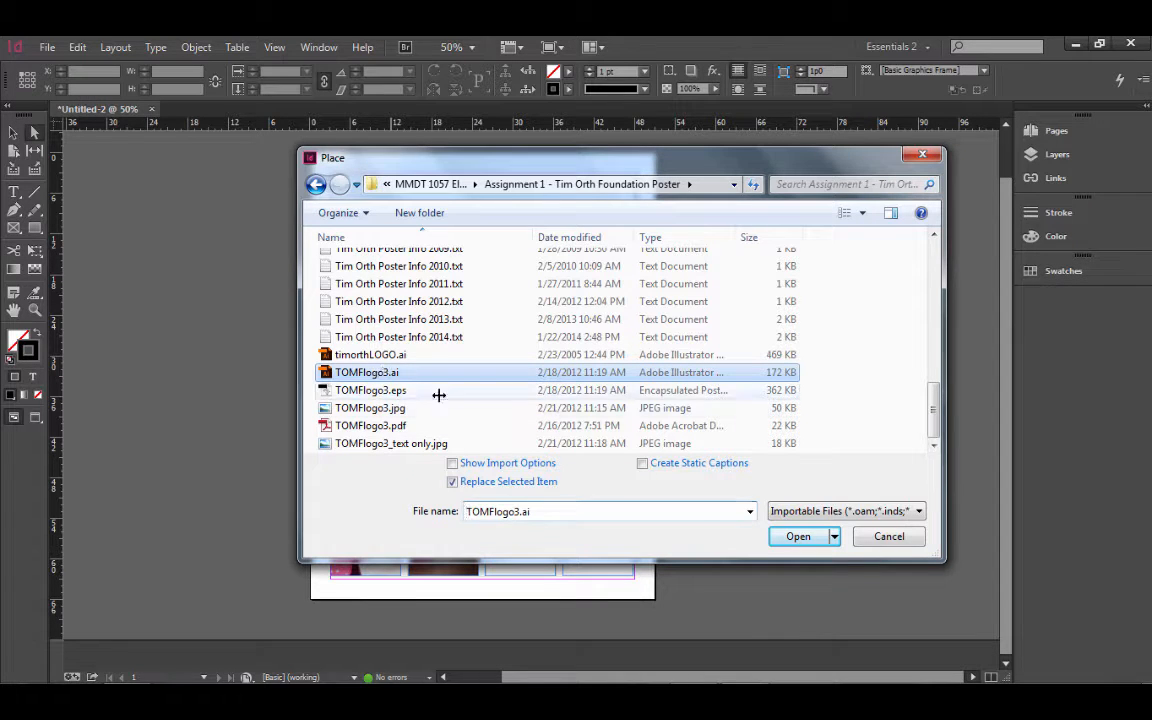
pyautogui.click(798, 535)
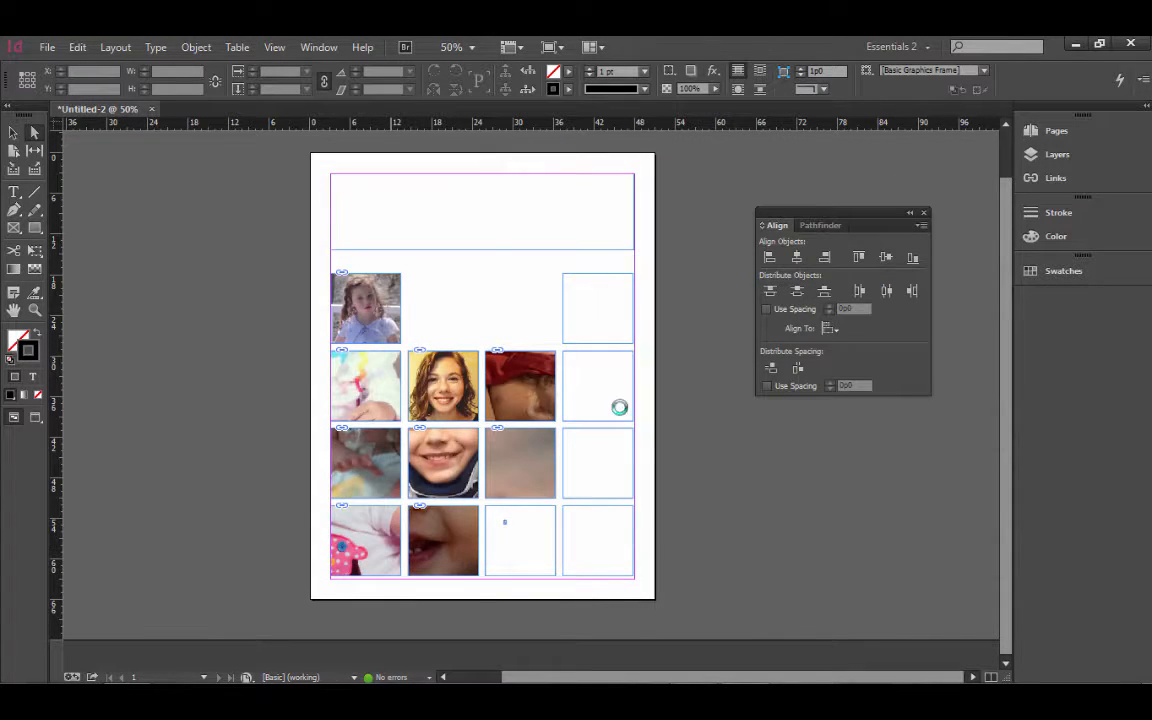
pyautogui.moveTo(458, 230); pyautogui.dragTo(408, 182)
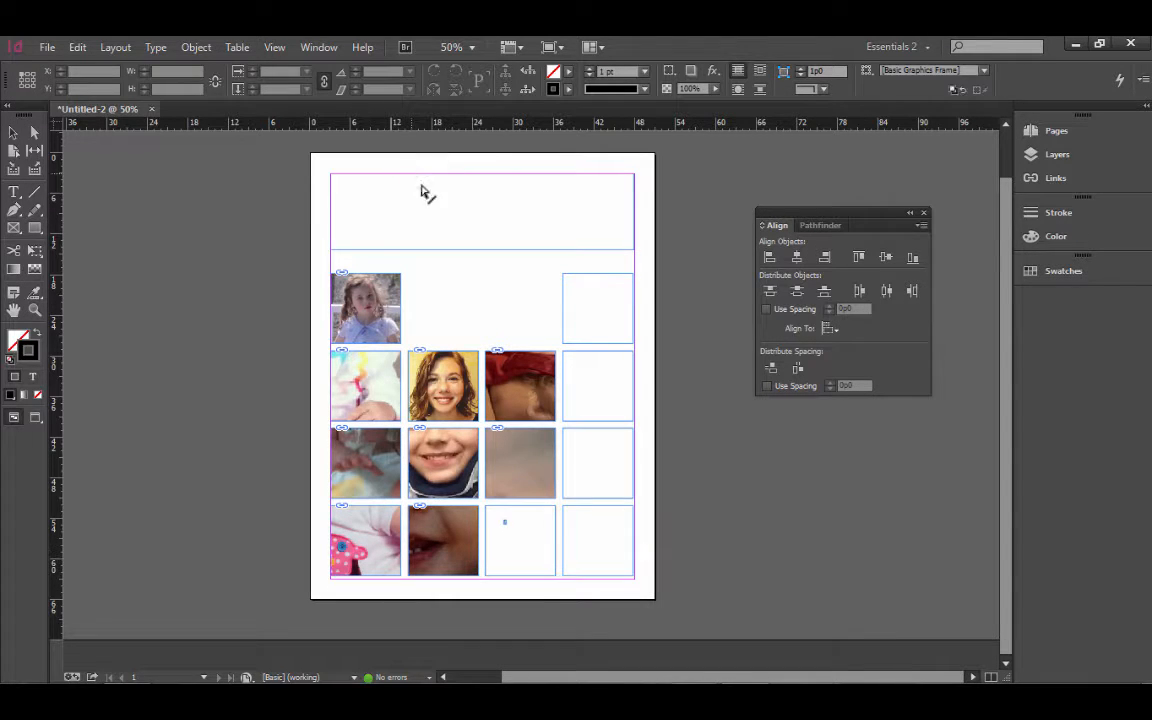
pyautogui.click(422, 188)
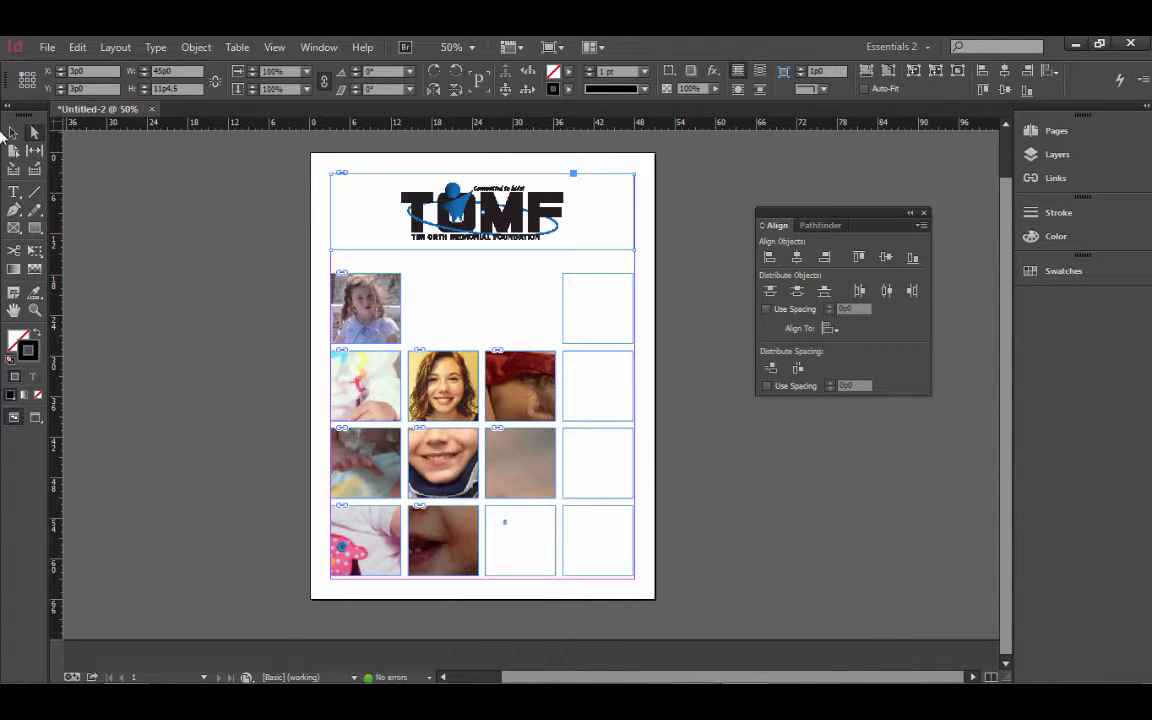
pyautogui.click(588, 256)
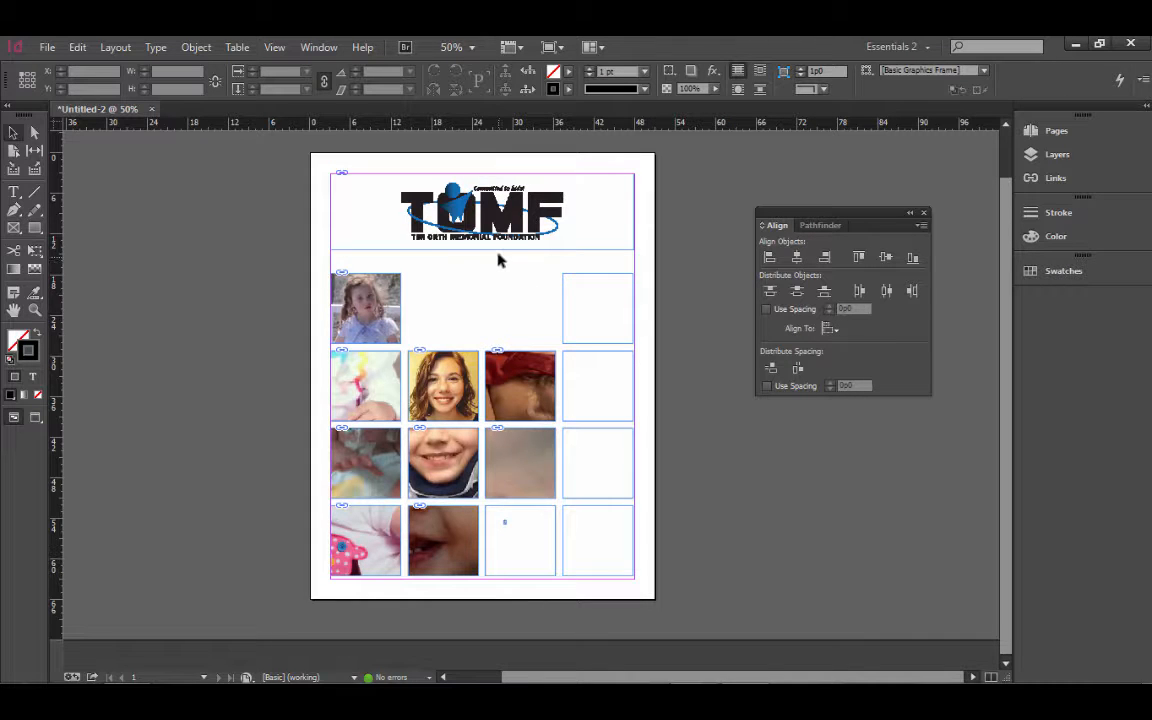
# Switch the display performance to High Quality Display to inspect the header logo, and return it to Typical Display.
pyautogui.keyDown('ctrl'); pyautogui.click(530, 241); pyautogui.keyUp('ctrl')
pyautogui.keyDown('ctrl'); pyautogui.click(532, 336); pyautogui.keyUp('ctrl')
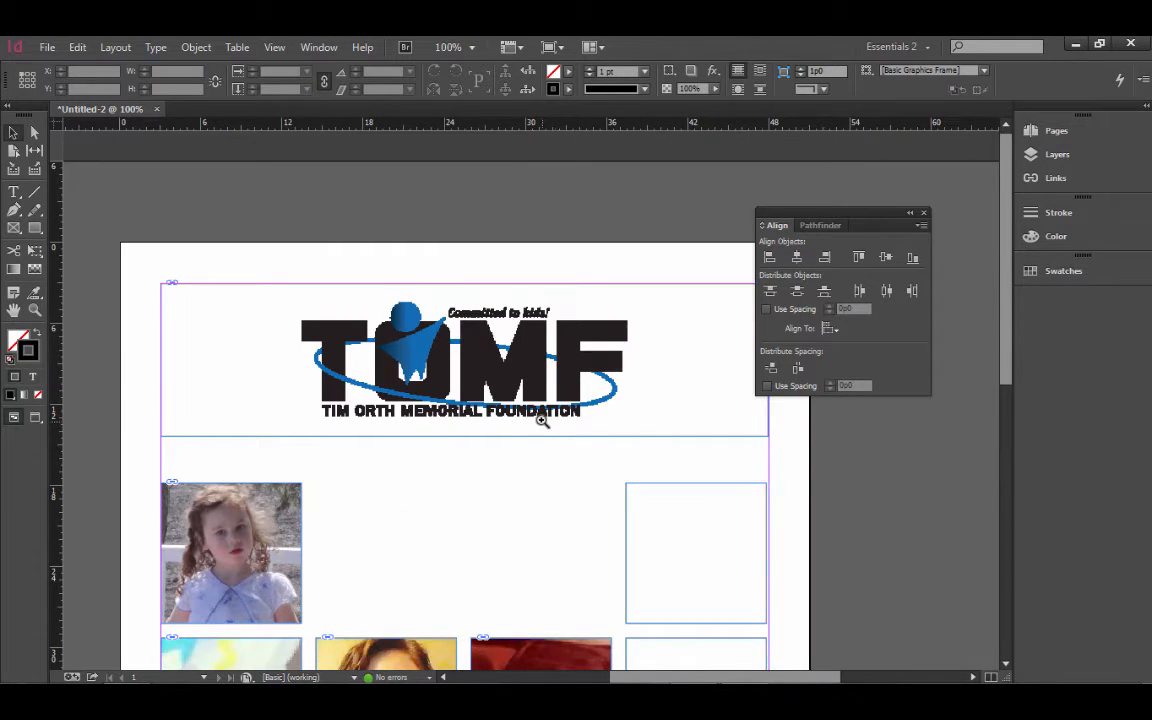
pyautogui.keyDown('ctrl'); pyautogui.click(541, 421); pyautogui.keyUp('ctrl')
pyautogui.keyDown('ctrl'); pyautogui.click(548, 427); pyautogui.keyUp('ctrl')
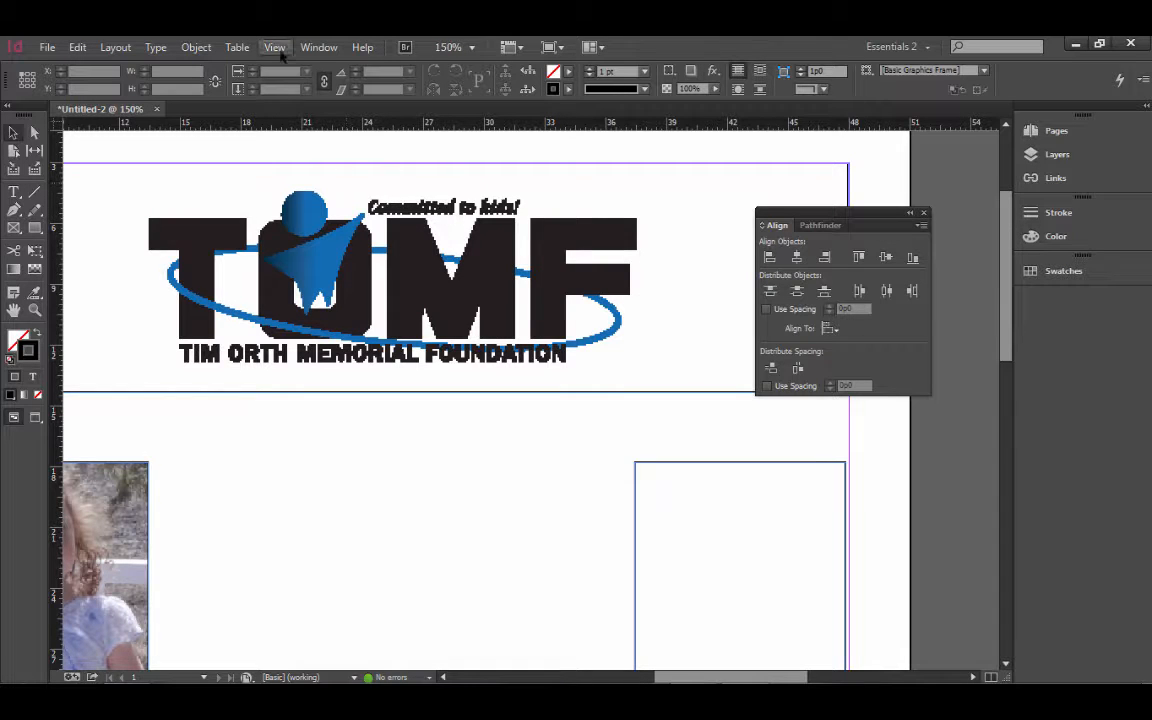
pyautogui.rightClick(383, 292)
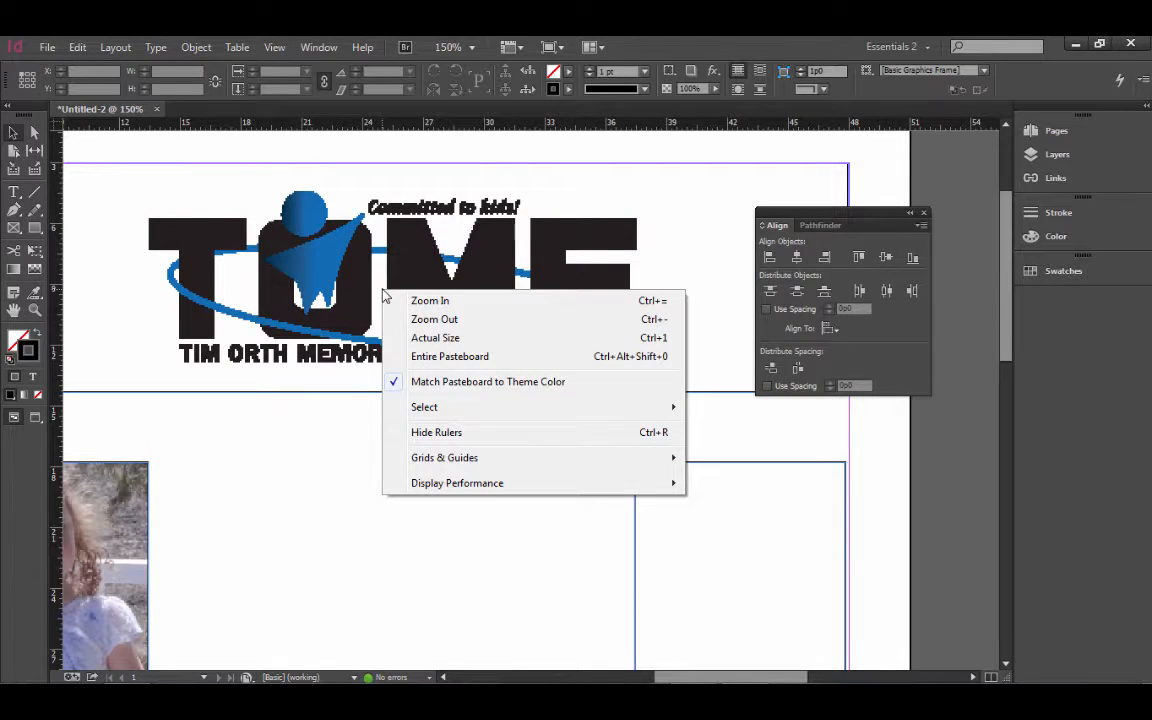
pyautogui.moveTo(492, 487)
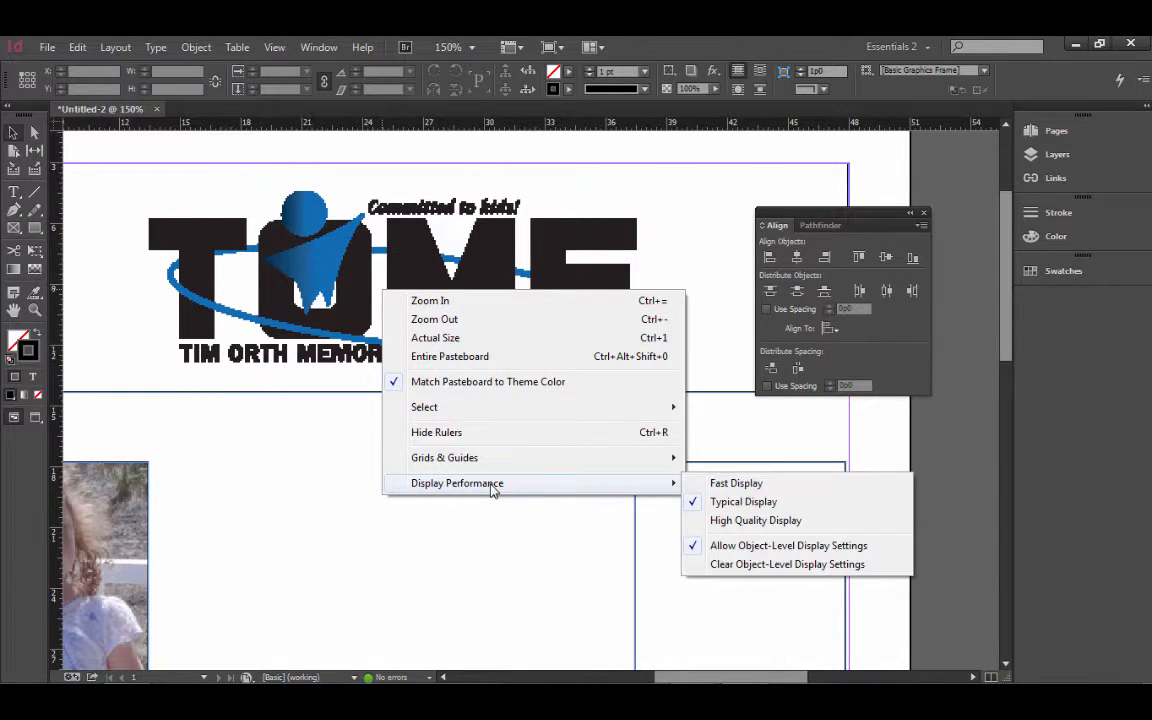
pyautogui.click(701, 523)
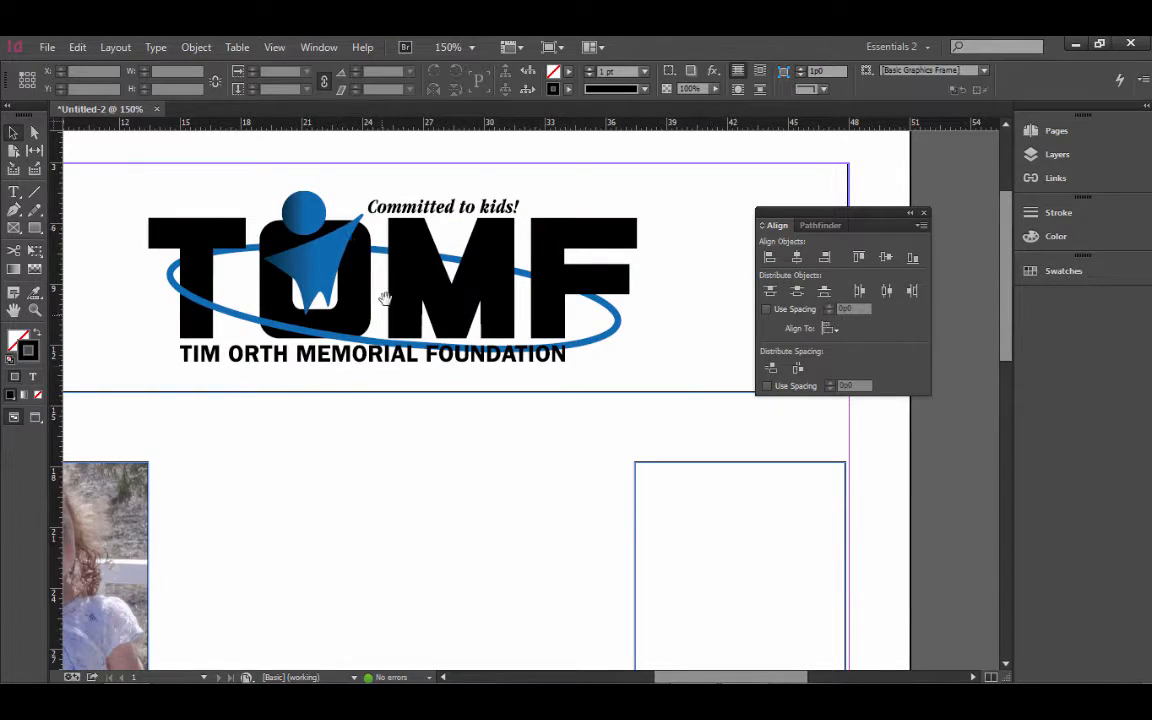
pyautogui.rightClick(430, 302)
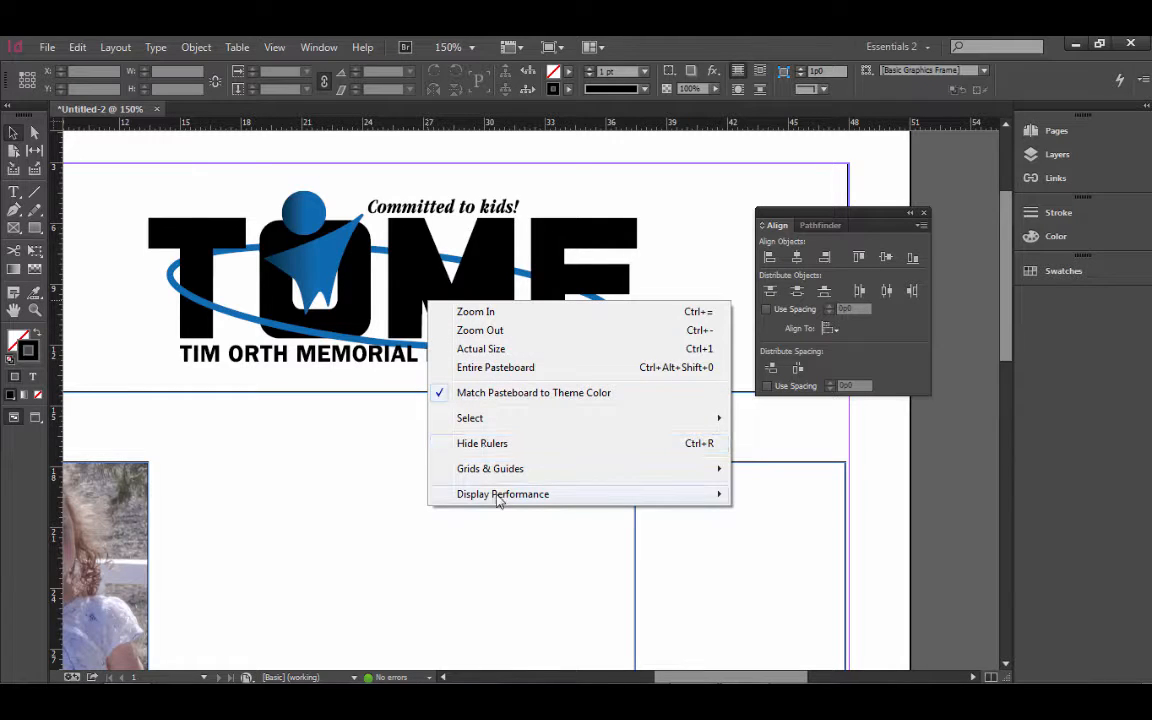
pyautogui.click(752, 512)
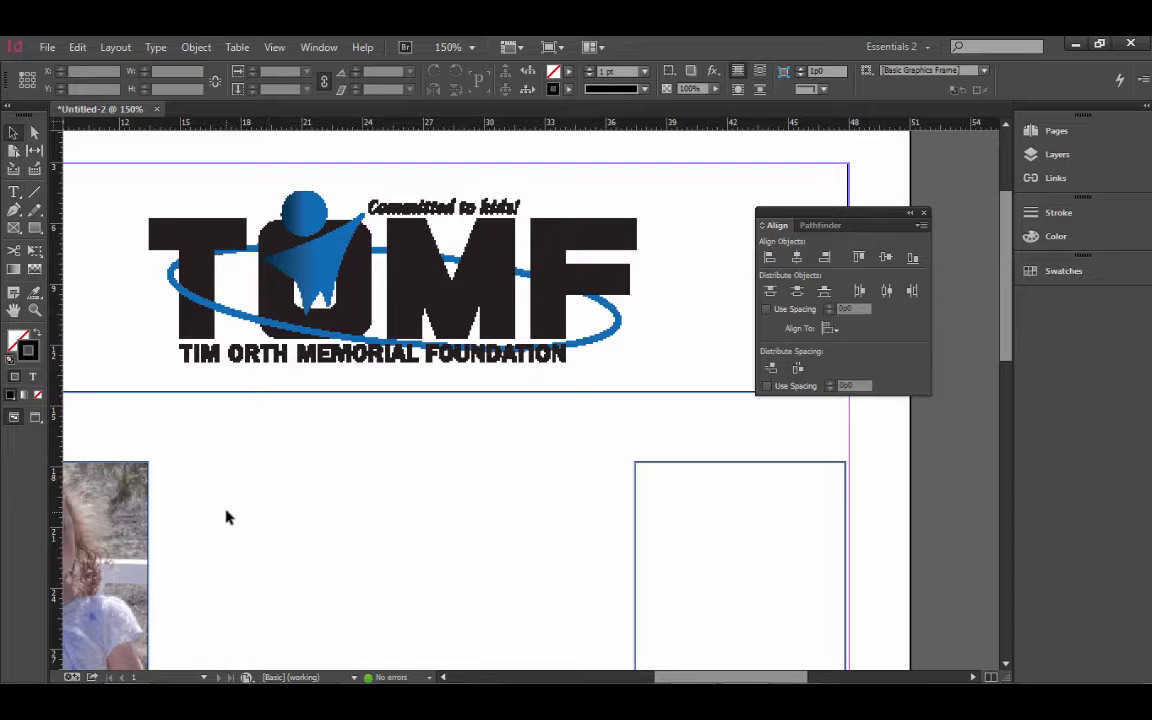
# Set the document's display performance to High Quality Display with nothing selected.
pyautogui.click(85, 522)
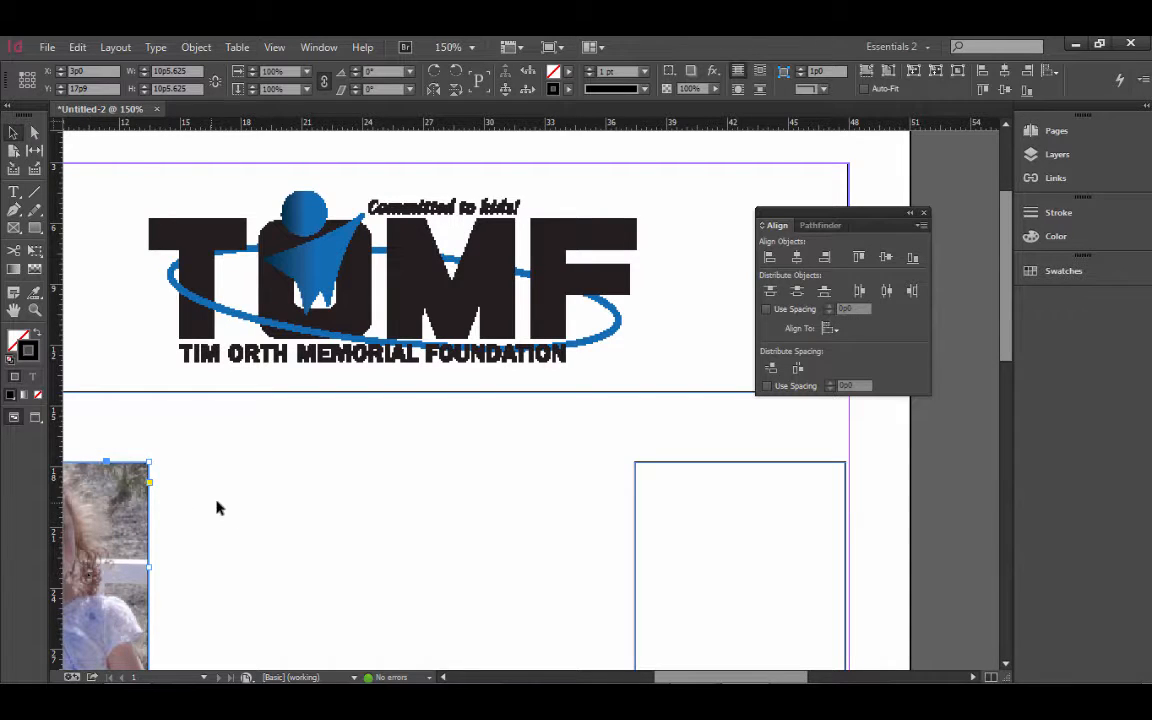
pyautogui.moveTo(224, 526); pyautogui.dragTo(481, 452)
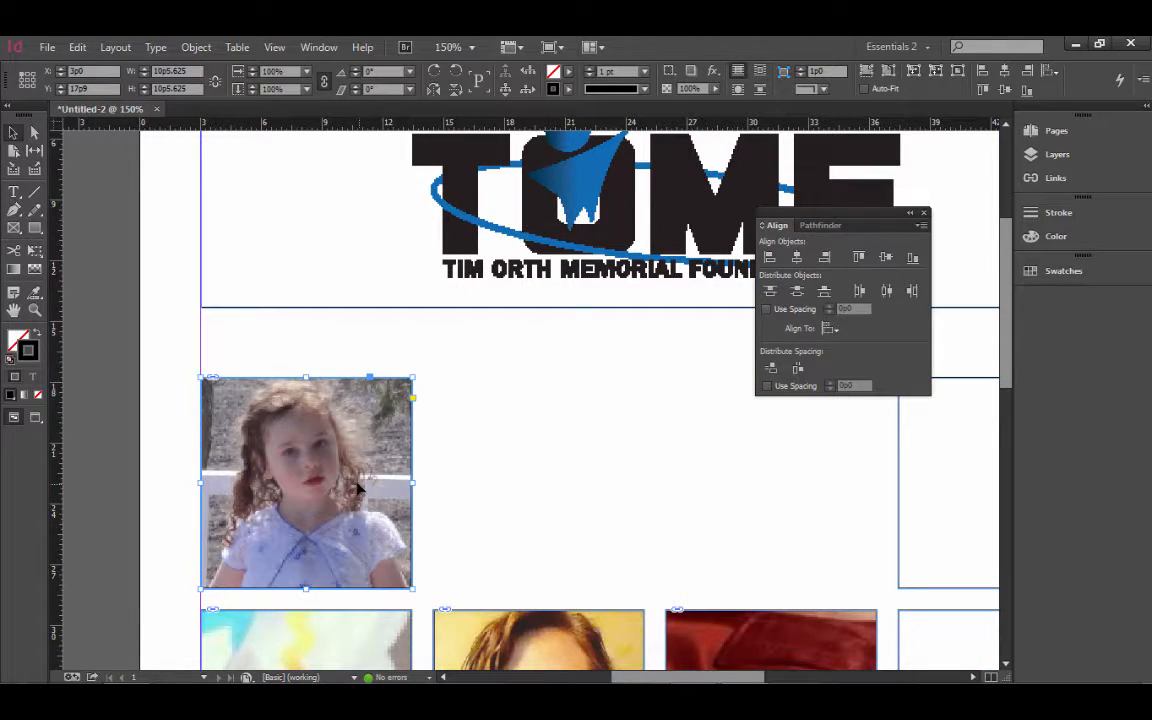
pyautogui.rightClick(358, 488)
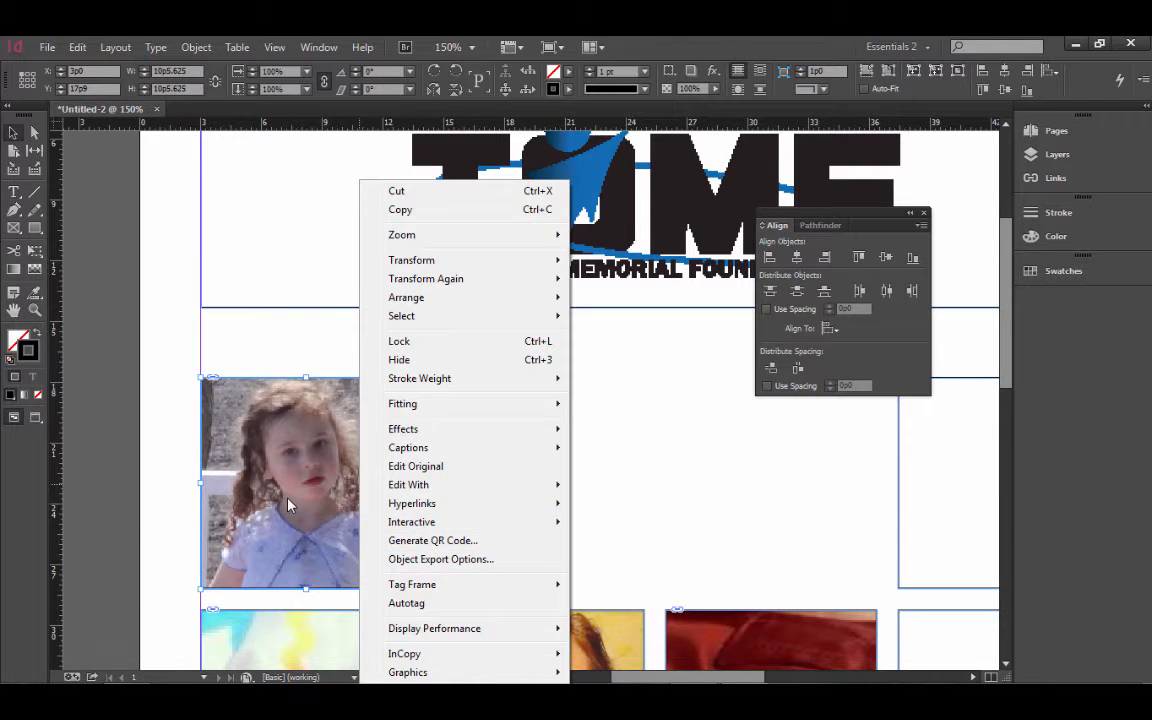
pyautogui.click(128, 455)
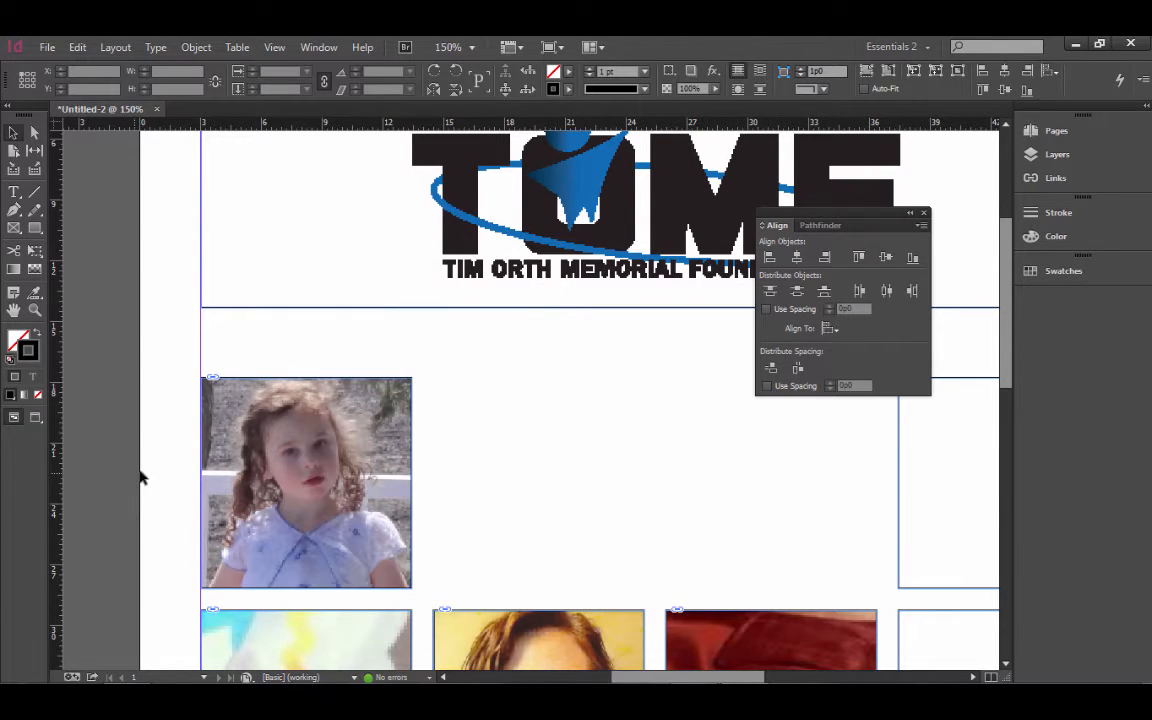
pyautogui.rightClick(252, 456)
pyautogui.moveTo(334, 645)
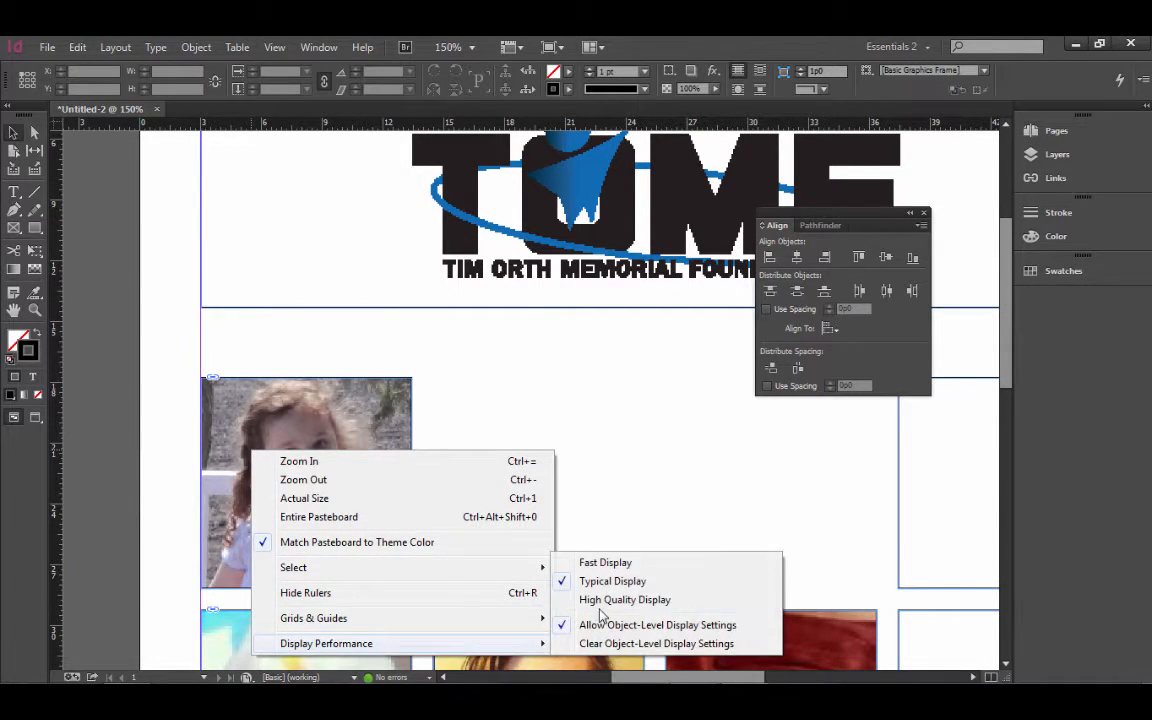
pyautogui.click(566, 602)
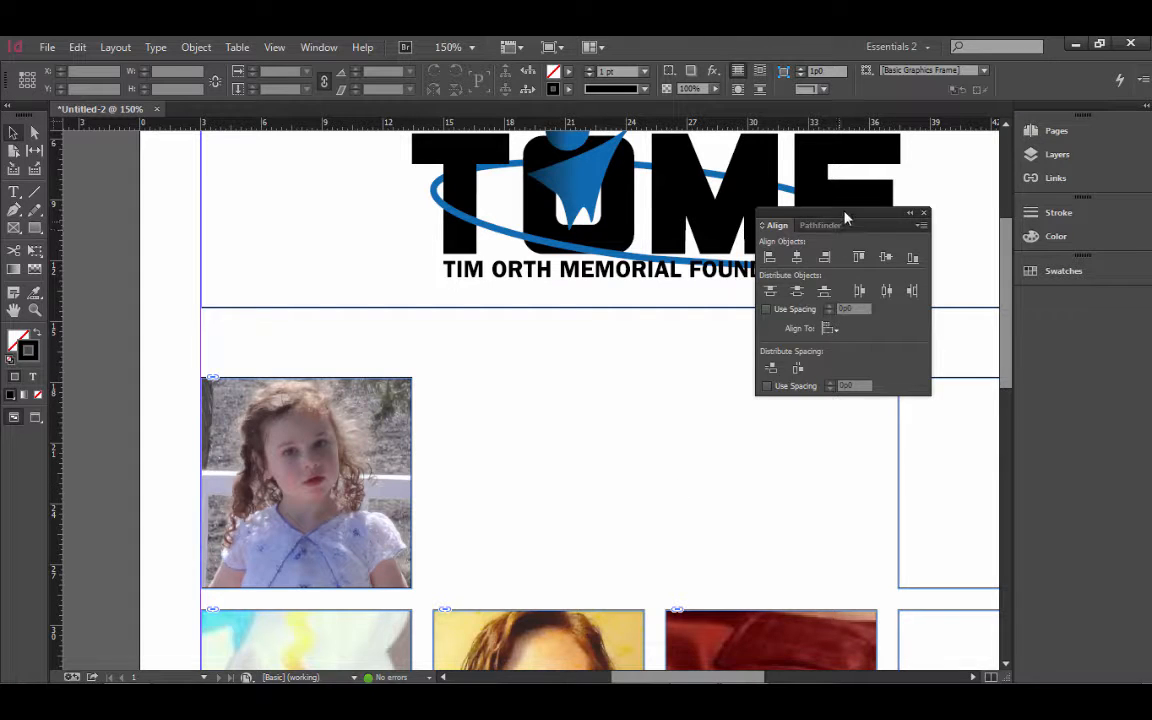
# Move the Align panel clear of the logo, and float the Links panel over the page beside the logo.
pyautogui.moveTo(845, 218); pyautogui.dragTo(1058, 455)
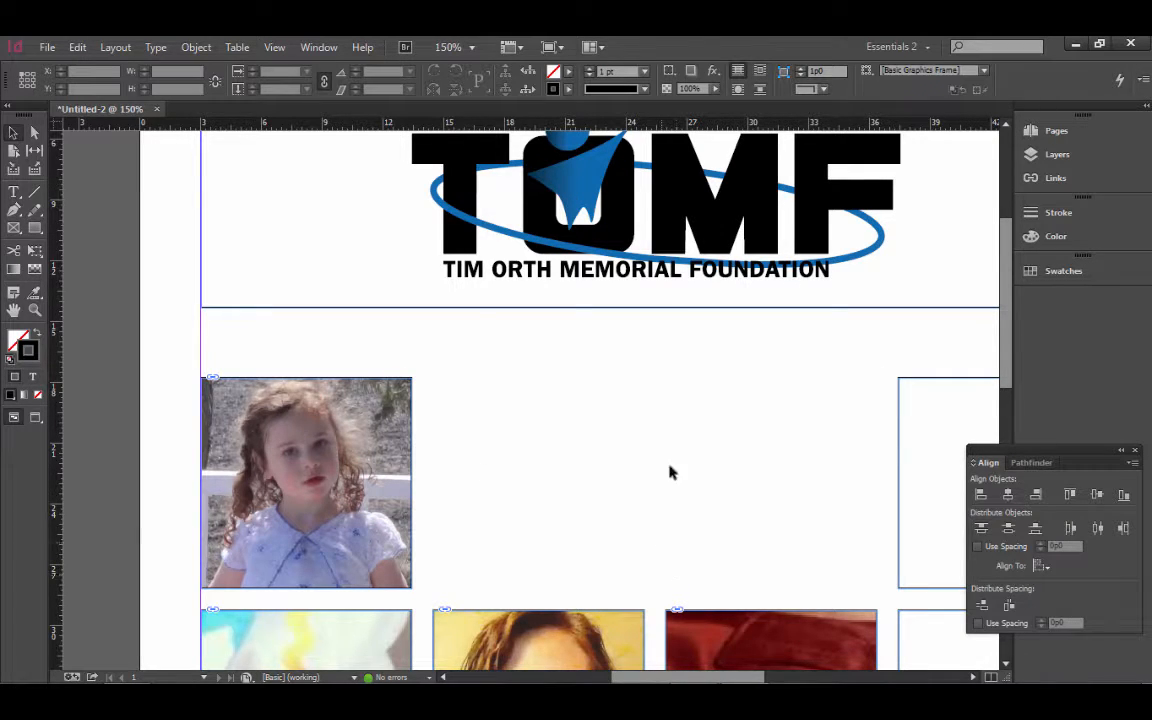
pyautogui.click(1062, 180)
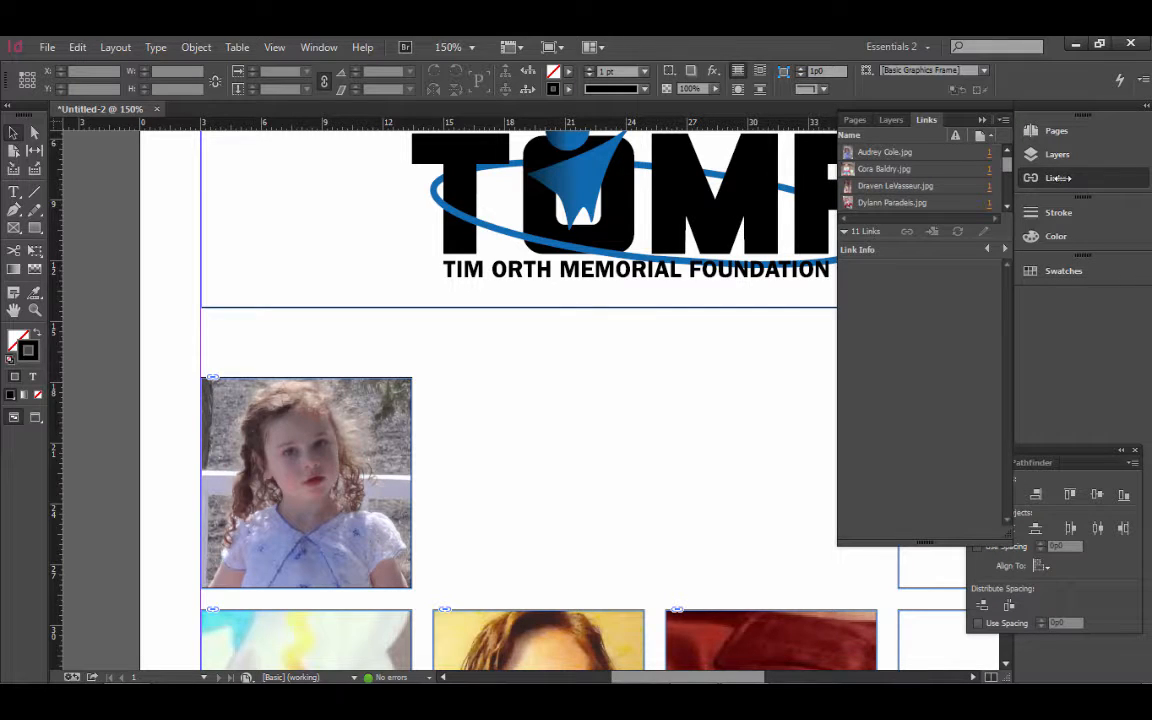
pyautogui.moveTo(926, 120); pyautogui.dragTo(544, 326)
pyautogui.click(981, 120)
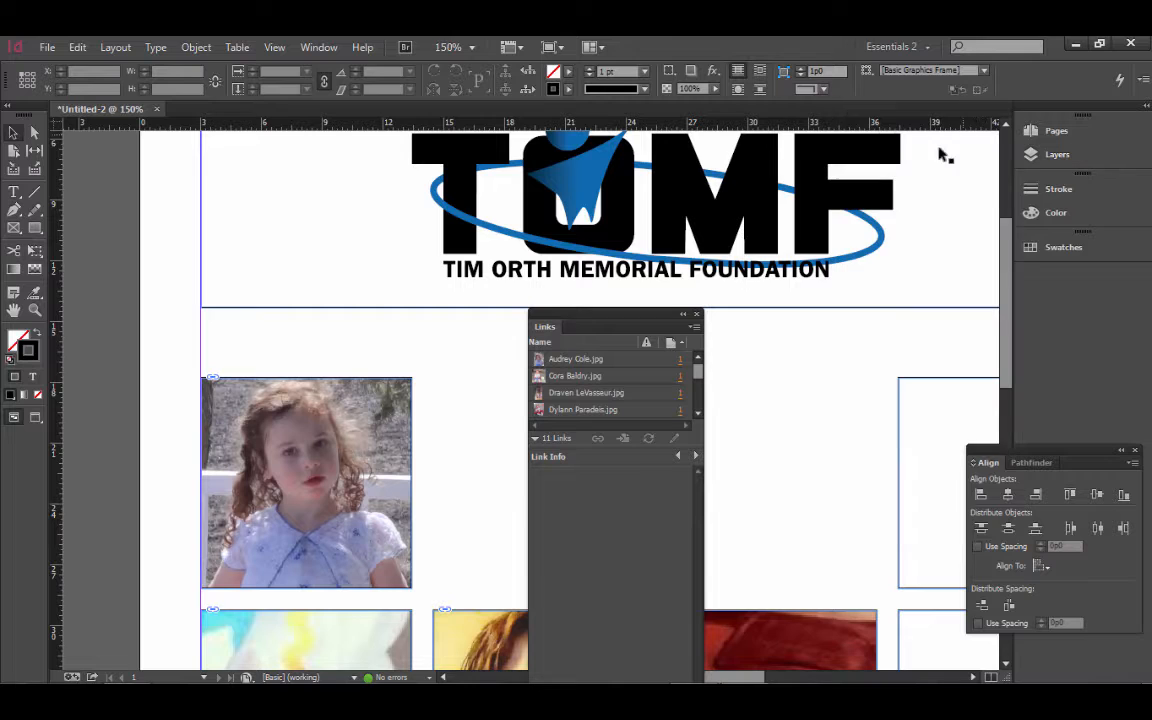
pyautogui.moveTo(588, 320); pyautogui.dragTo(283, 191)
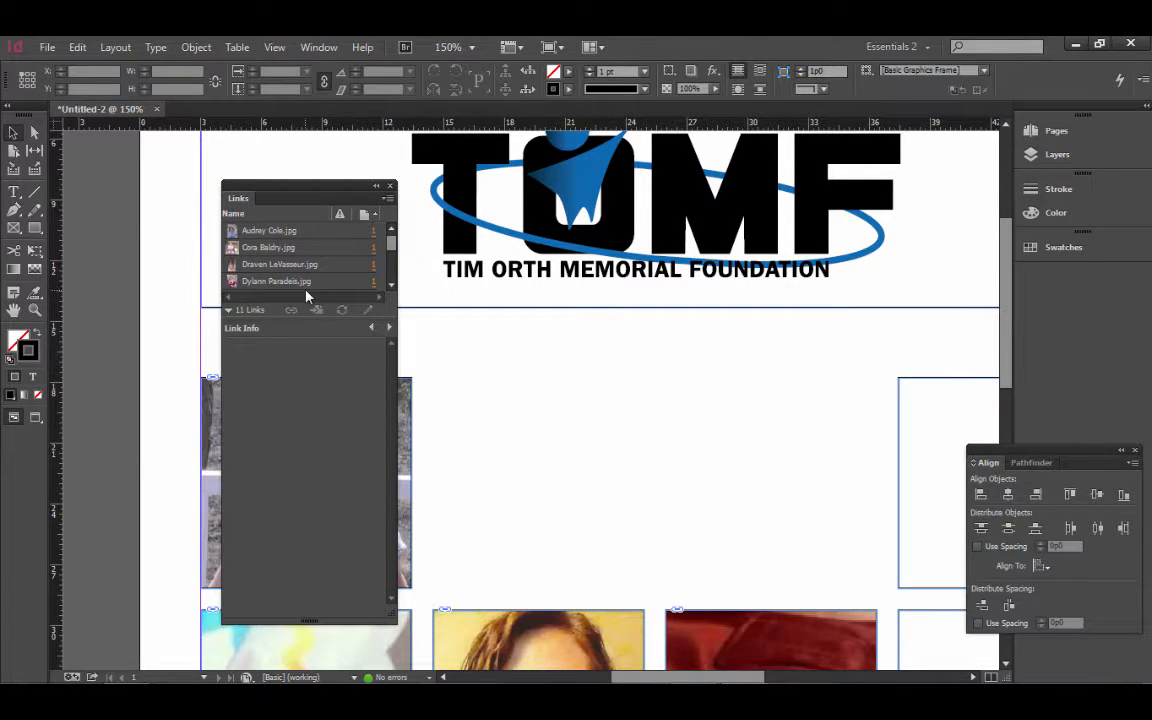
pyautogui.doubleClick(237, 199)
pyautogui.doubleClick(237, 199)
# Examine the link information of the fourth and first photos listed in the Links panel.
pyautogui.click(258, 281)
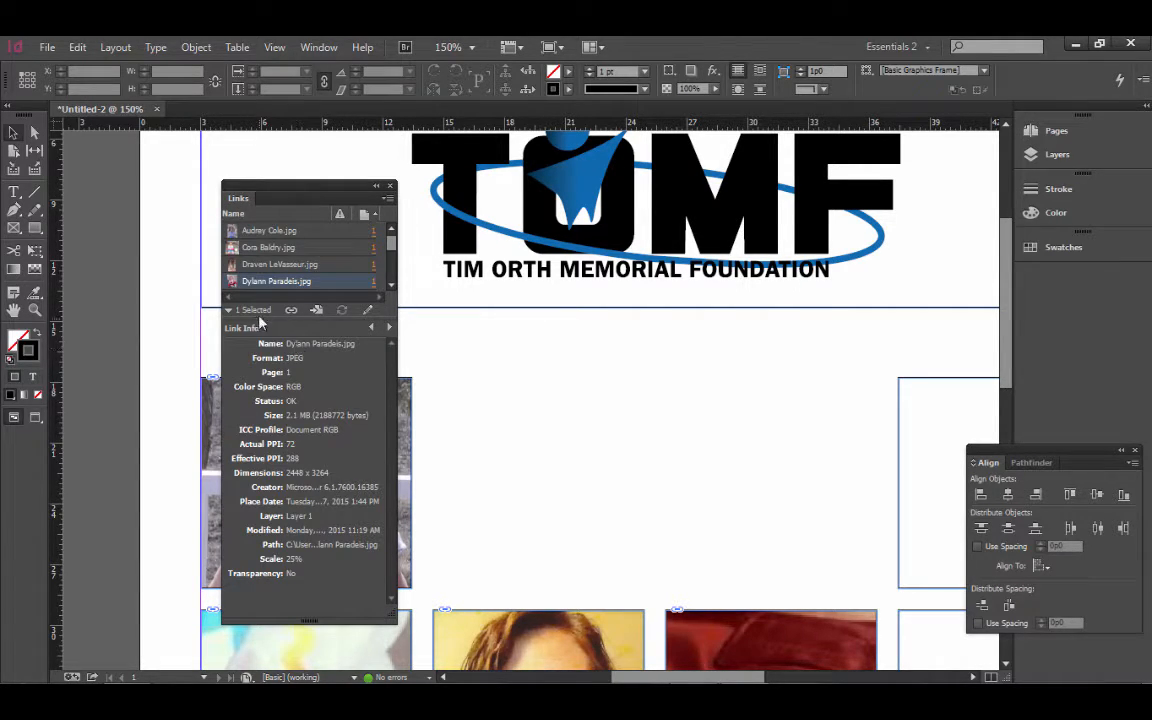
pyautogui.moveTo(391, 240)
pyautogui.mouseDown()
pyautogui.moveTo(391, 275)
pyautogui.moveTo(392, 232)
pyautogui.mouseUp()
pyautogui.click(283, 231)
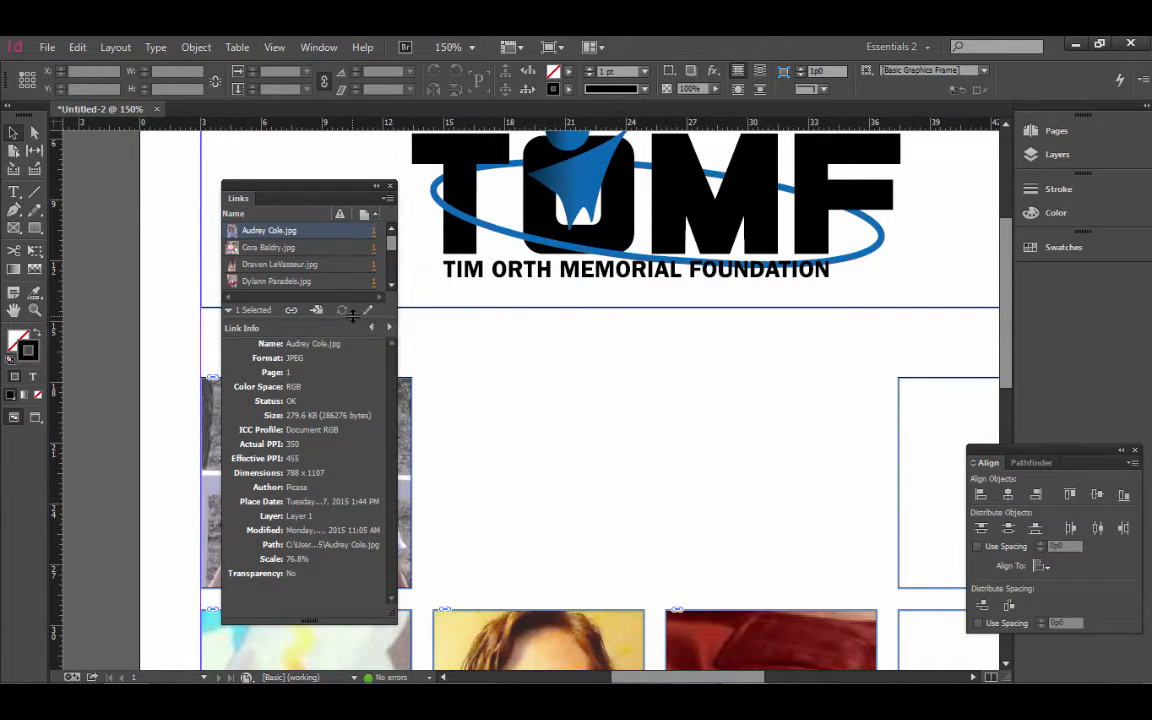
# Embed the first and second listed linked photos in the document.
pyautogui.rightClick(357, 236)
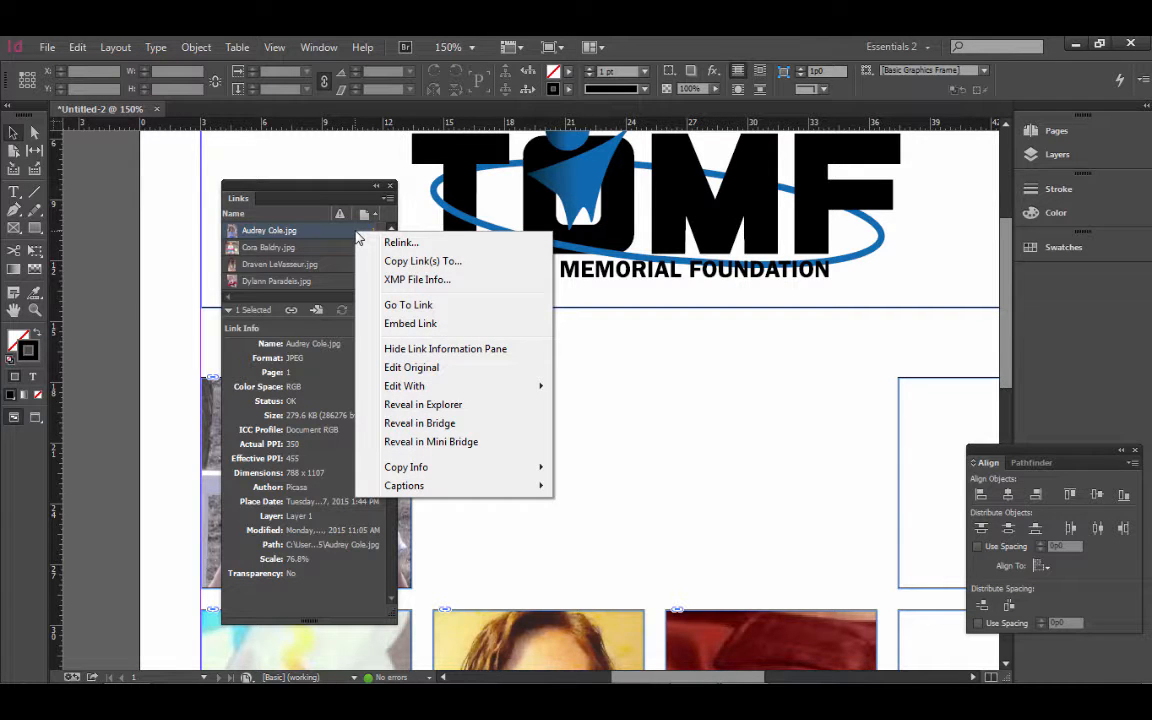
pyautogui.click(403, 326)
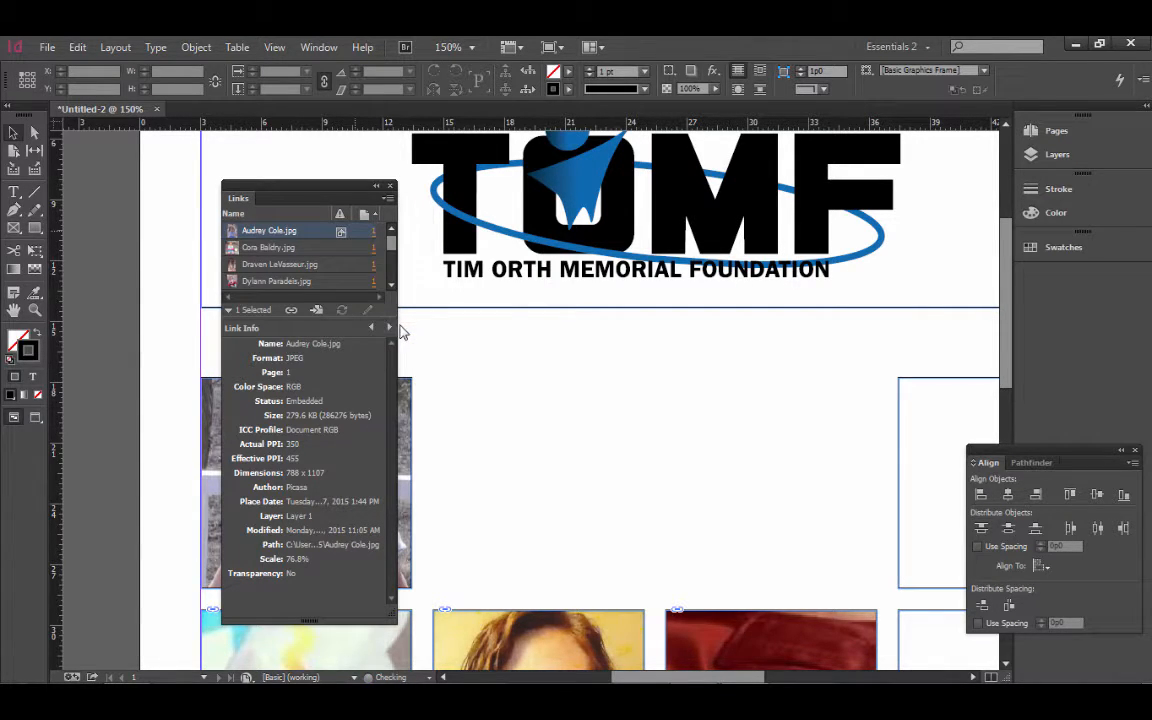
pyautogui.click(330, 247)
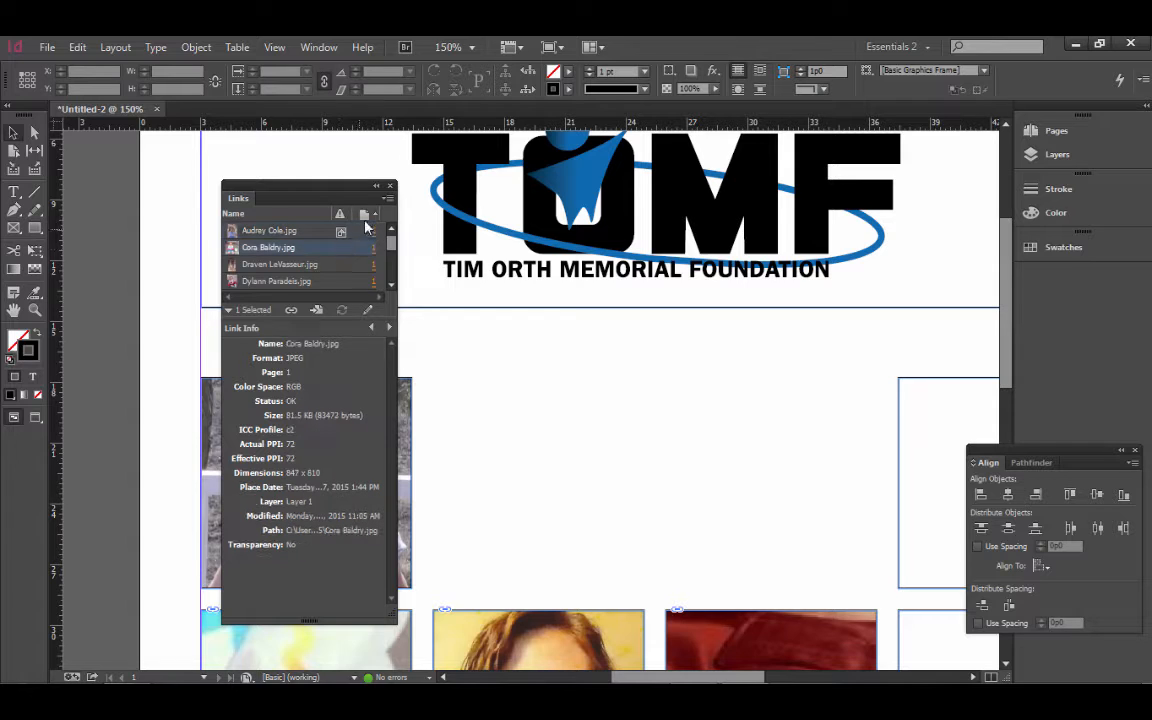
pyautogui.click(388, 199)
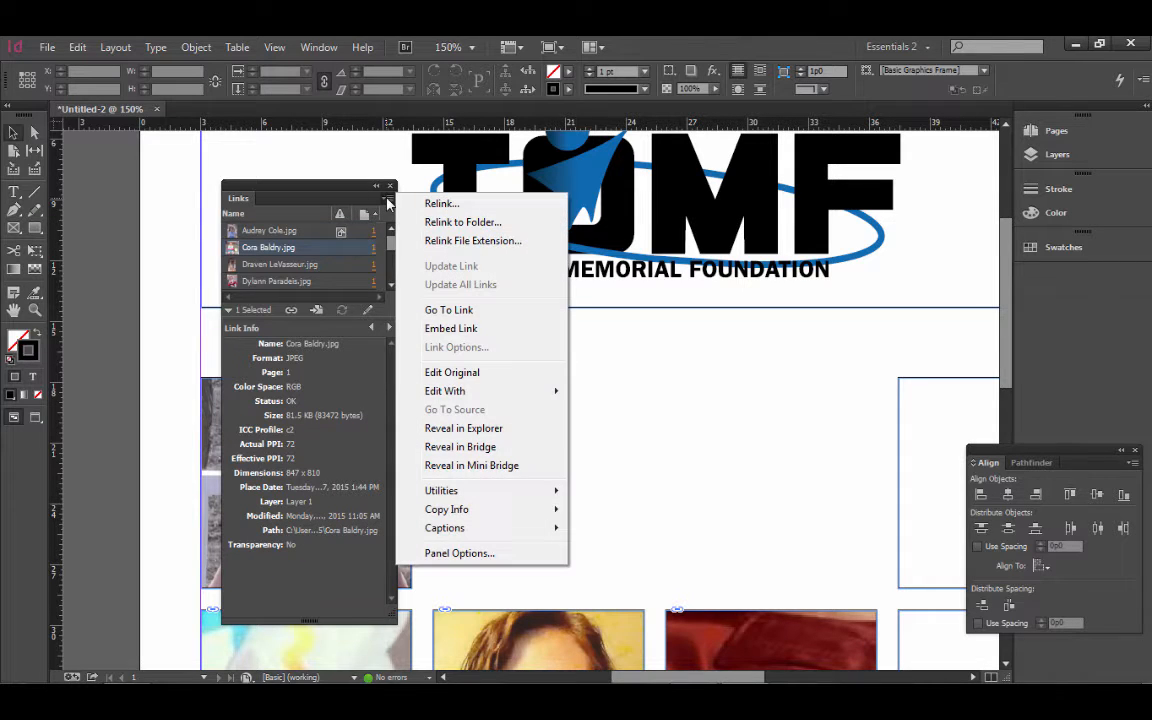
pyautogui.click(452, 330)
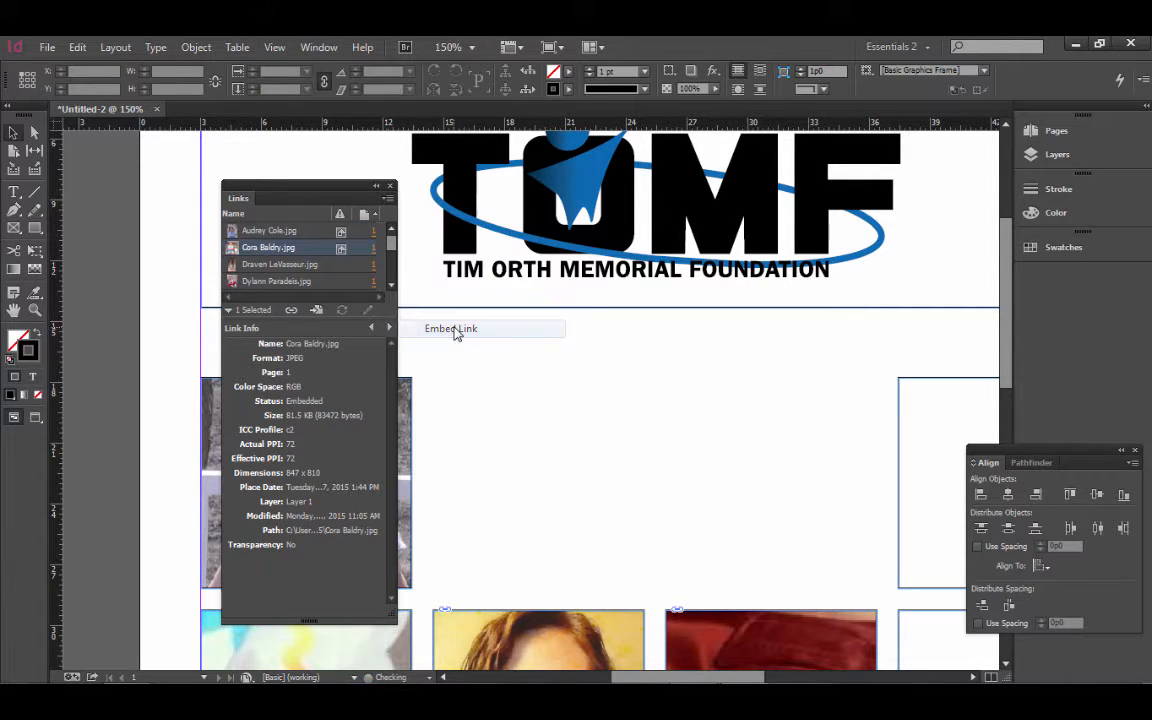
# Examine the link information of the third photo listed in the Links panel.
pyautogui.click(342, 265)
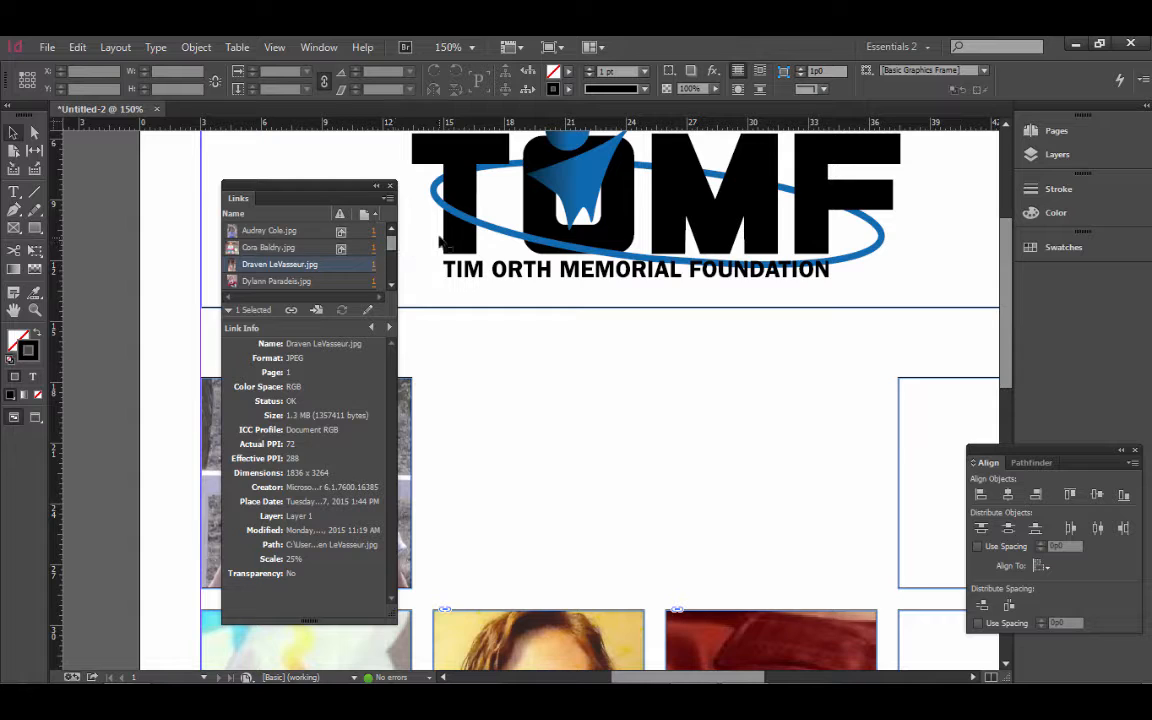
pyautogui.moveTo(392, 246)
pyautogui.mouseDown()
pyautogui.moveTo(391, 287)
pyautogui.moveTo(392, 229)
pyautogui.mouseUp()
pyautogui.click(154, 48)
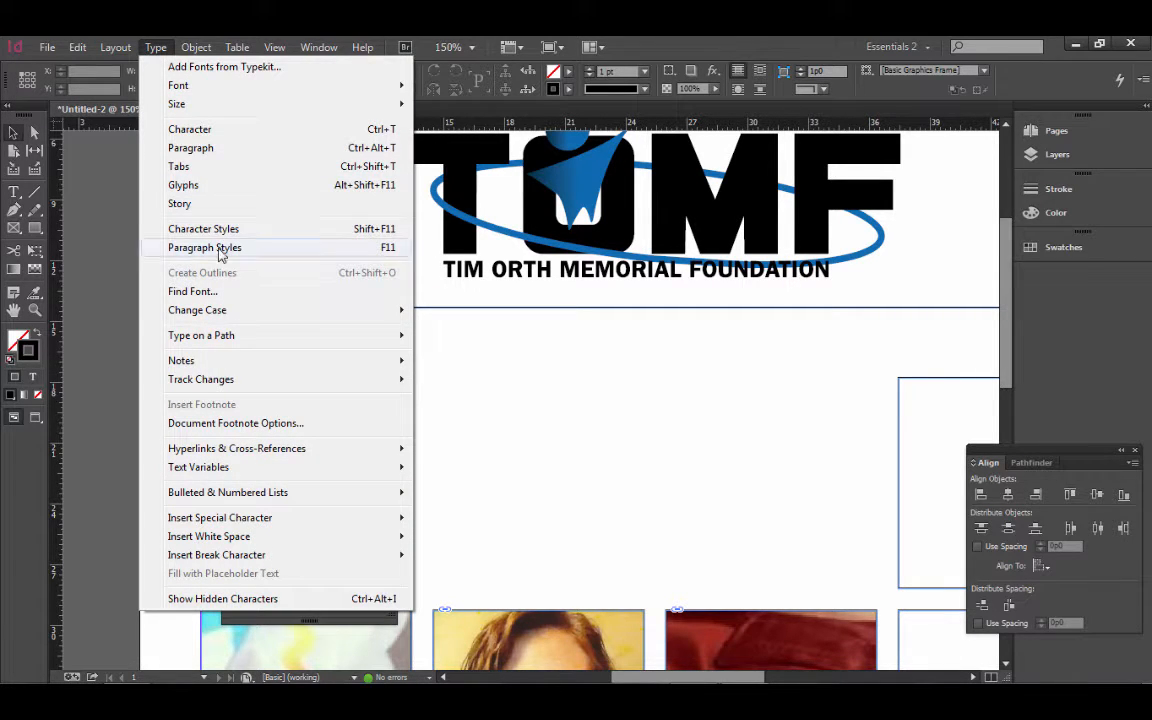
# Draw a text frame about 14p11 wide by 7p5 high below the header line and enter the text "Arial".
pyautogui.click(17, 195)
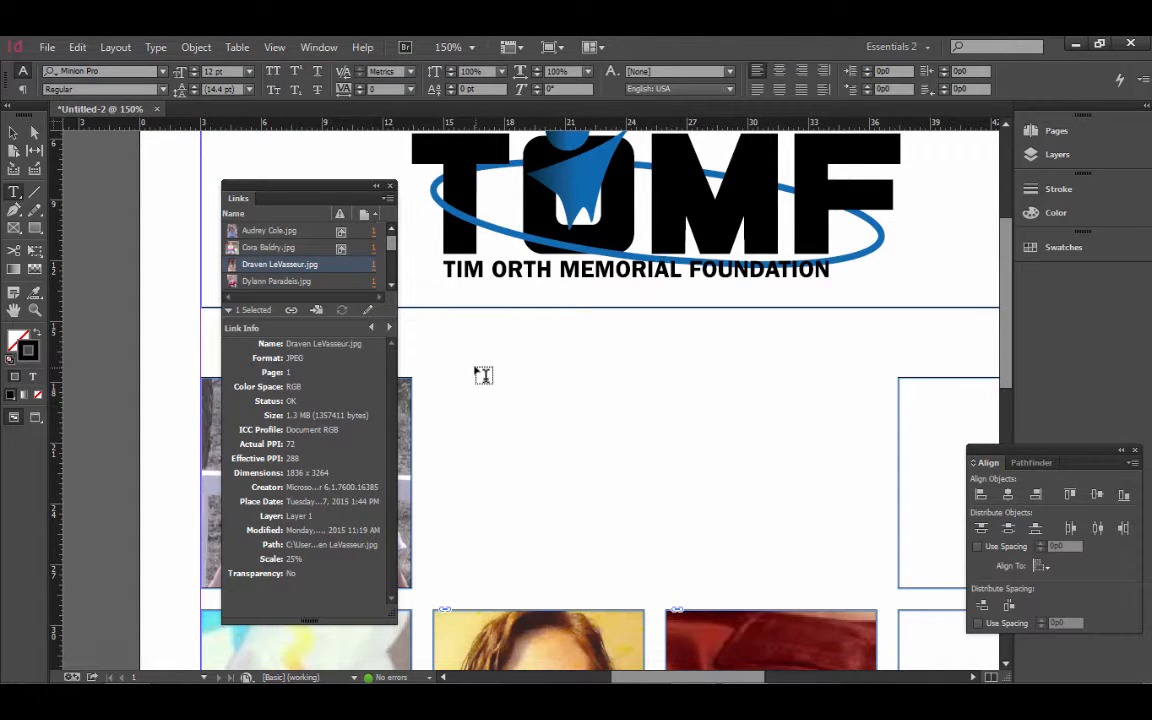
pyautogui.moveTo(470, 334); pyautogui.dragTo(771, 482)
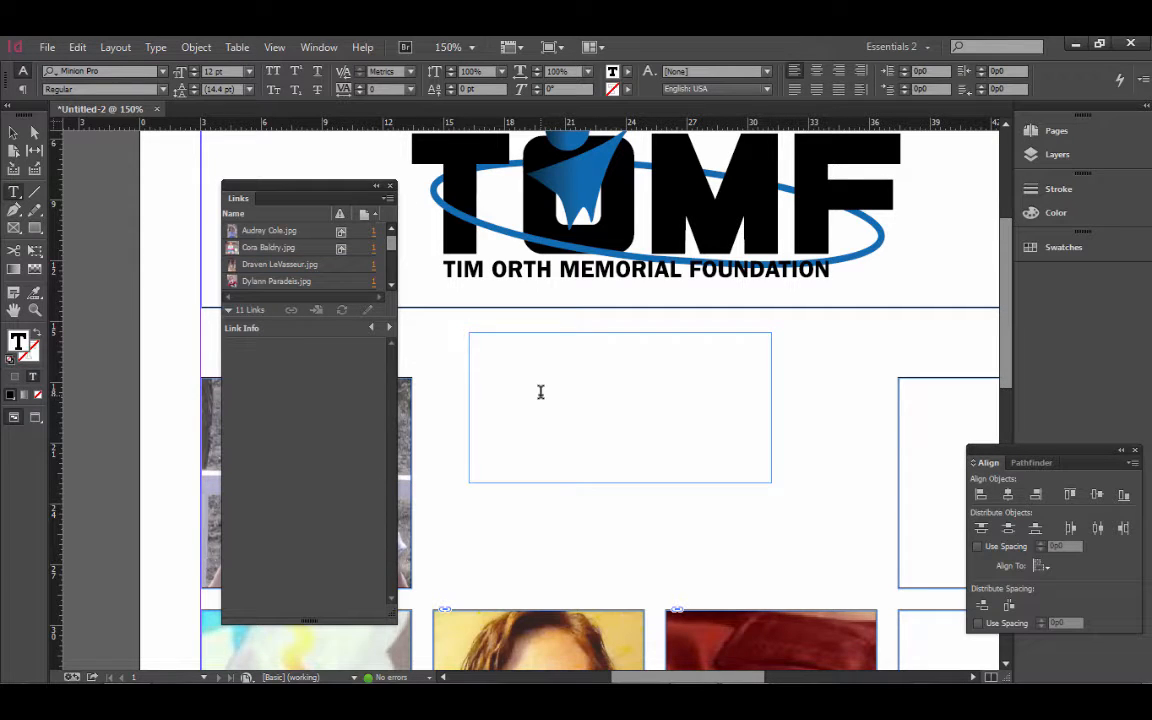
pyautogui.write('Arial')
# Format the word Arial in Jungle Fever NF at 48 pt and centre it horizontally in its frame.
pyautogui.moveTo(521, 344); pyautogui.dragTo(463, 342)
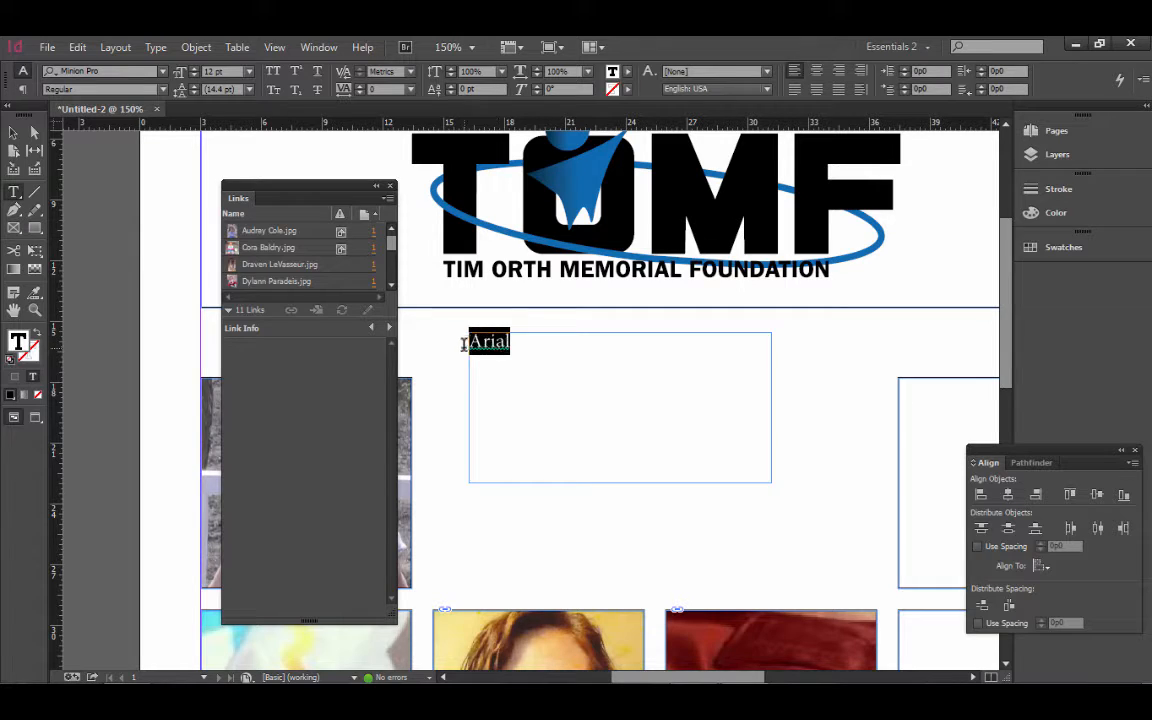
pyautogui.click(164, 74)
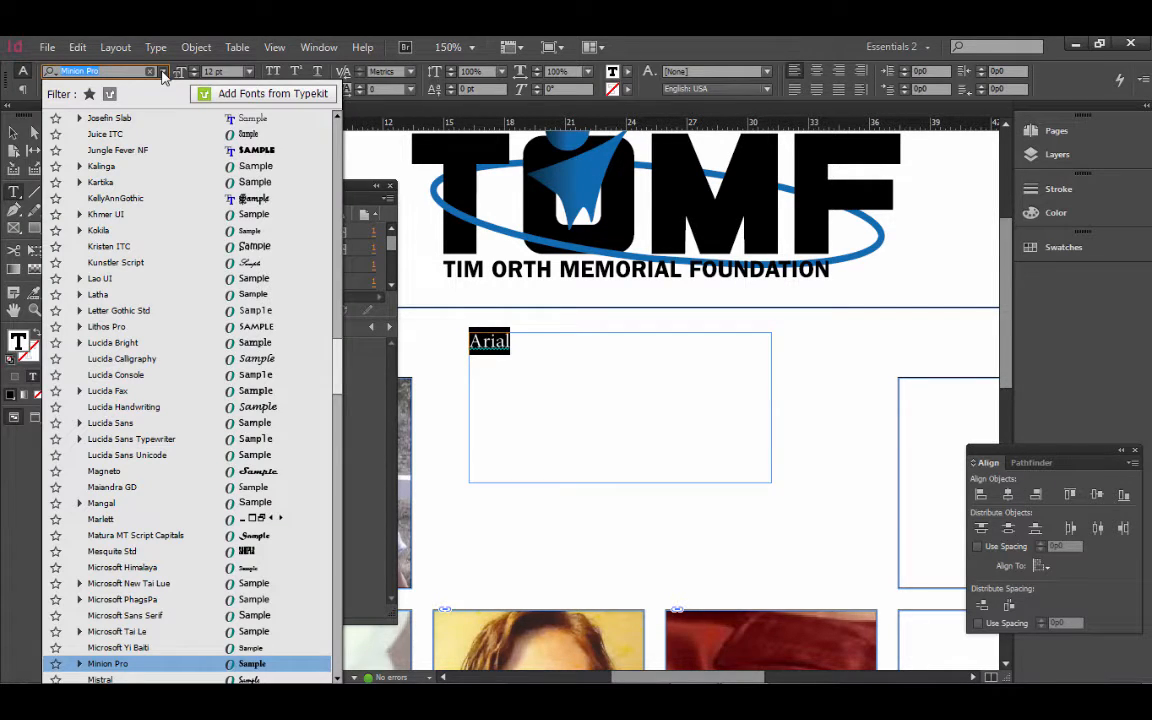
pyautogui.click(200, 150)
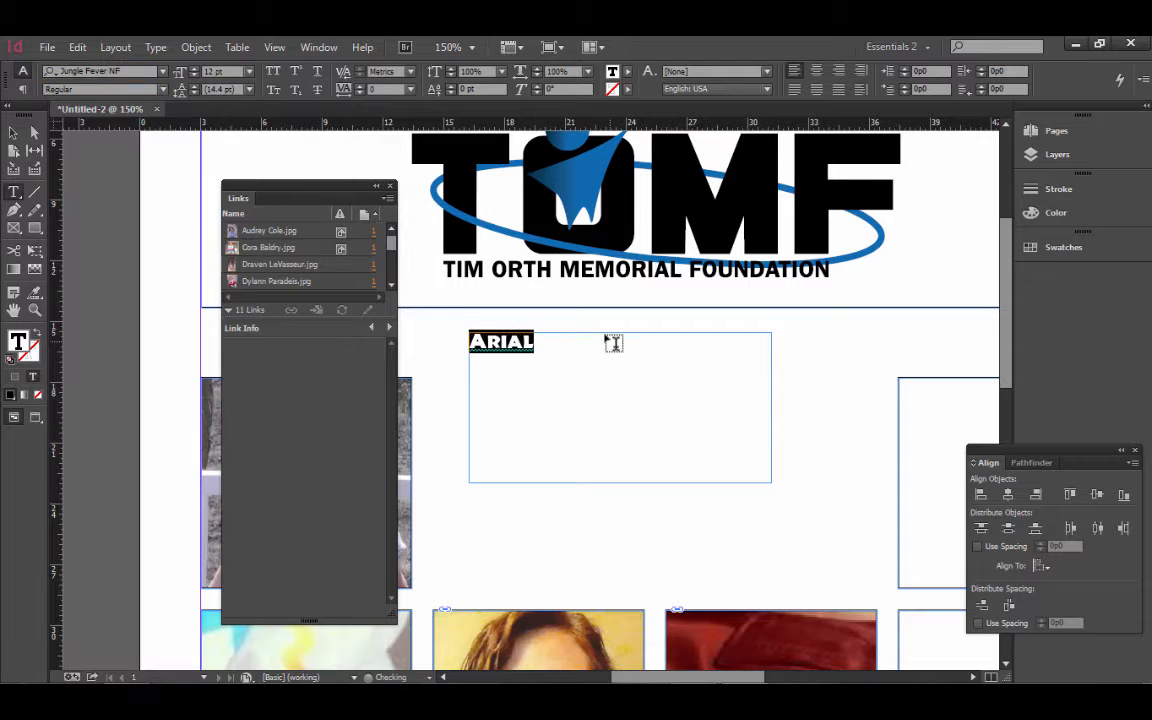
pyautogui.click(248, 74)
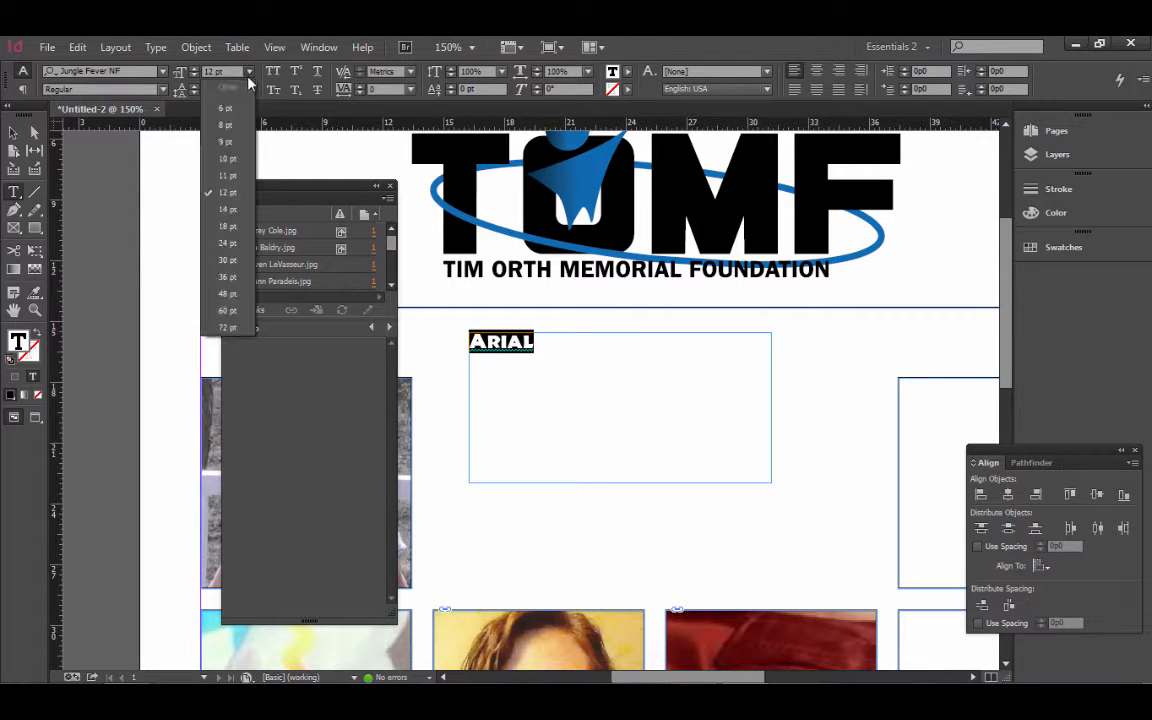
pyautogui.click(228, 293)
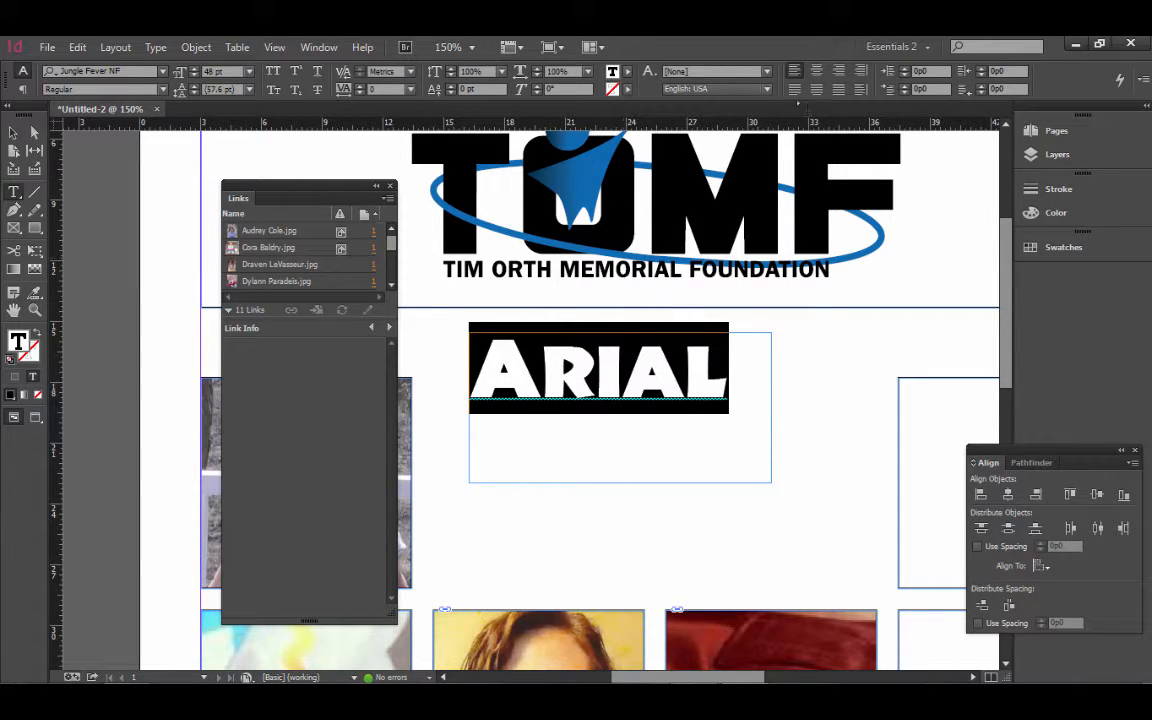
pyautogui.hotkey('ctrl', 'shift', 'c')
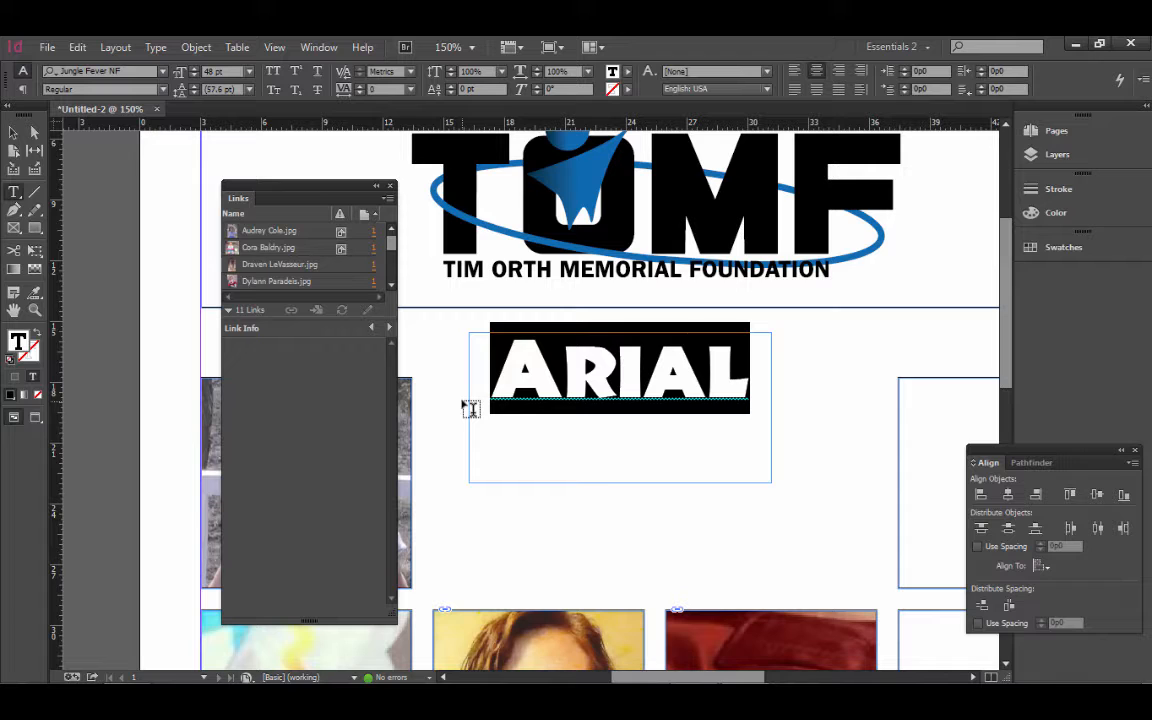
# Open the Text Frame Options for the Arial text frame and move the dialog clear of the text.
pyautogui.click(13, 132)
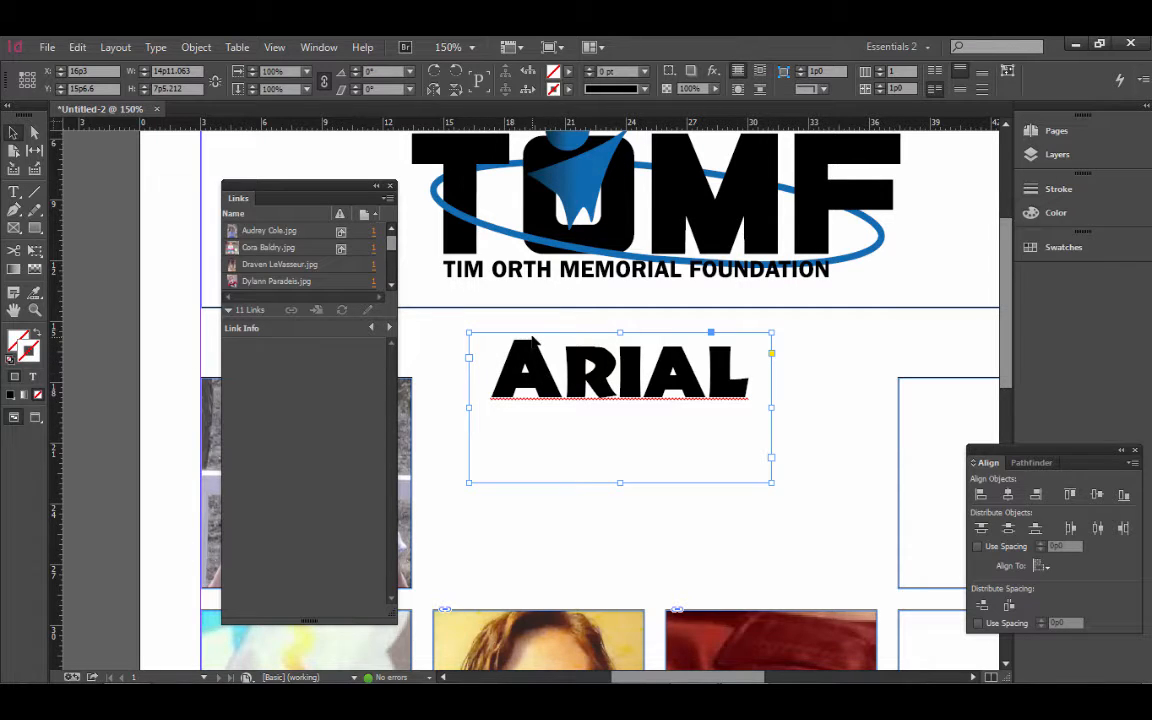
pyautogui.click(198, 50)
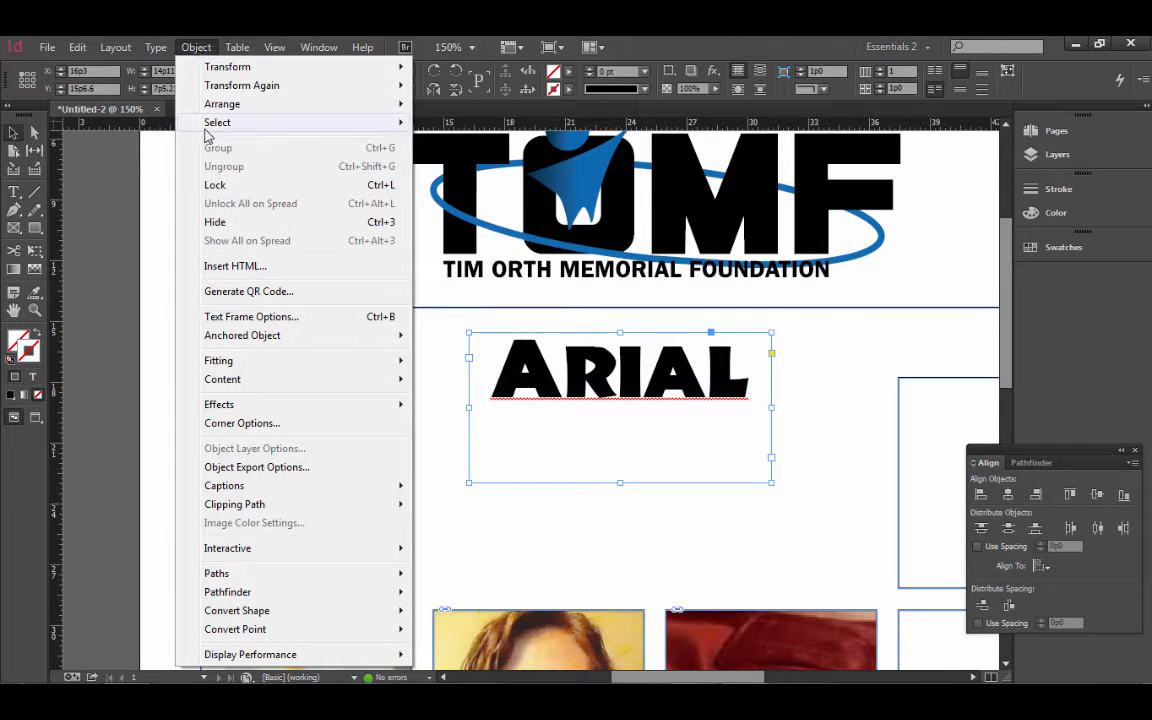
pyautogui.click(268, 318)
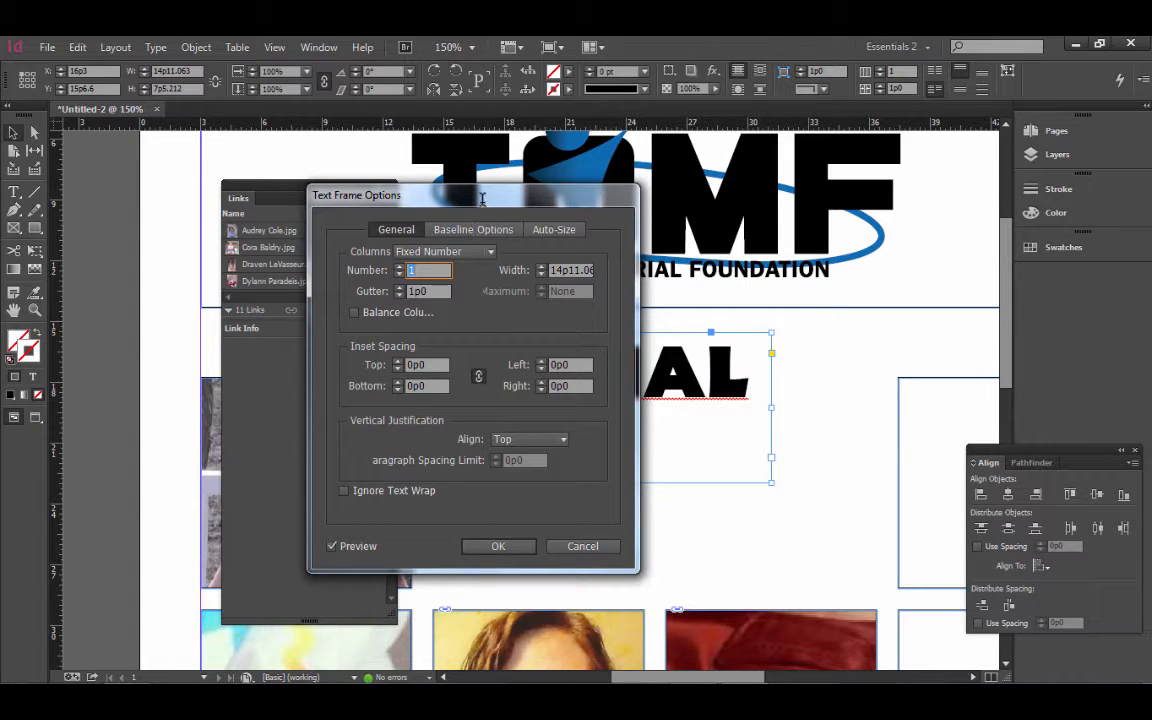
pyautogui.moveTo(432, 193); pyautogui.dragTo(277, 173)
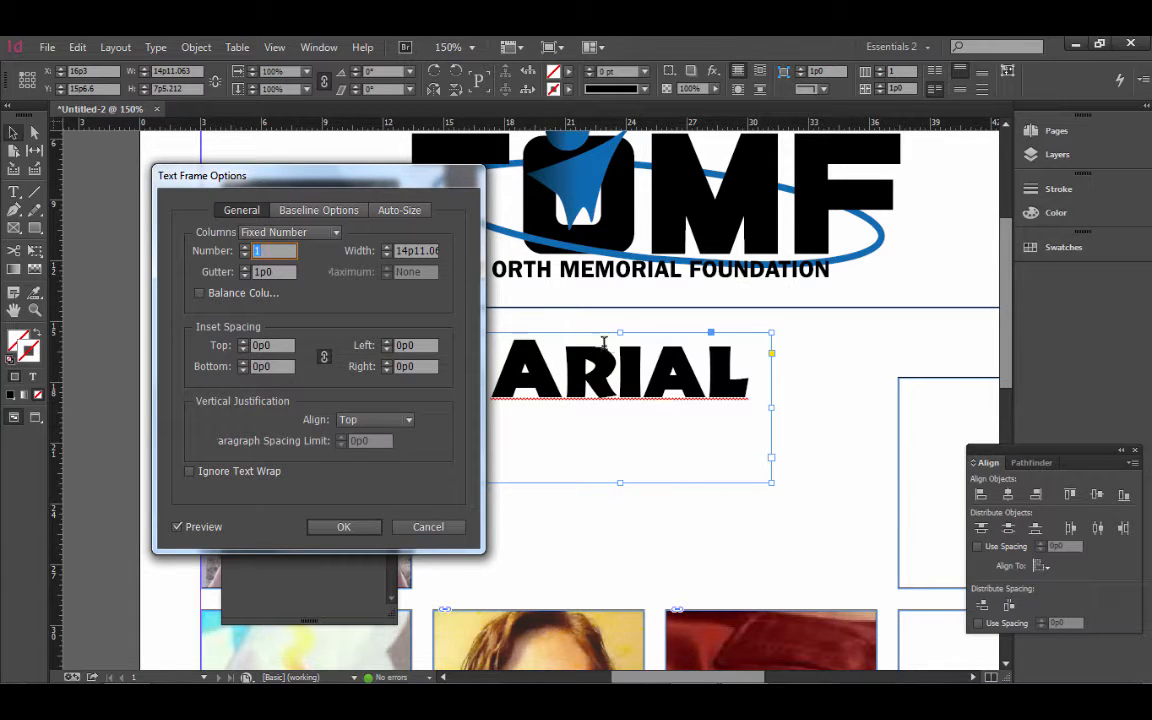
# Preview the Center, Bottom and Top vertical justification of the Arial text in its frame.
pyautogui.click(365, 419)
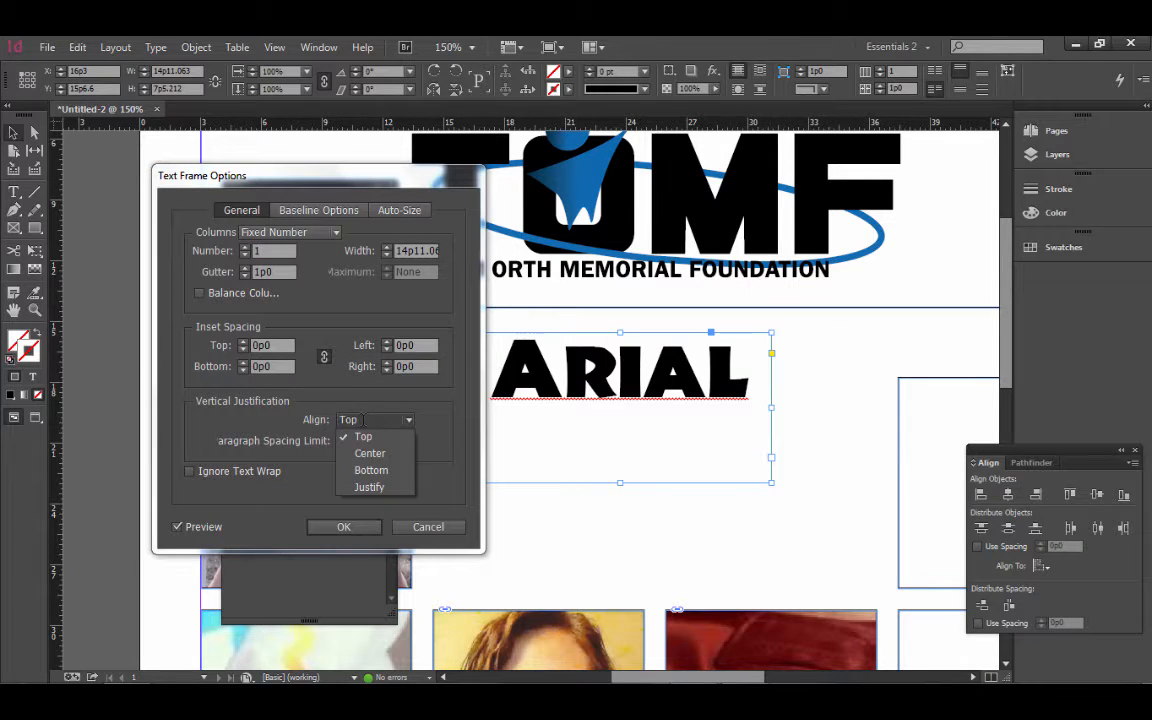
pyautogui.click(372, 450)
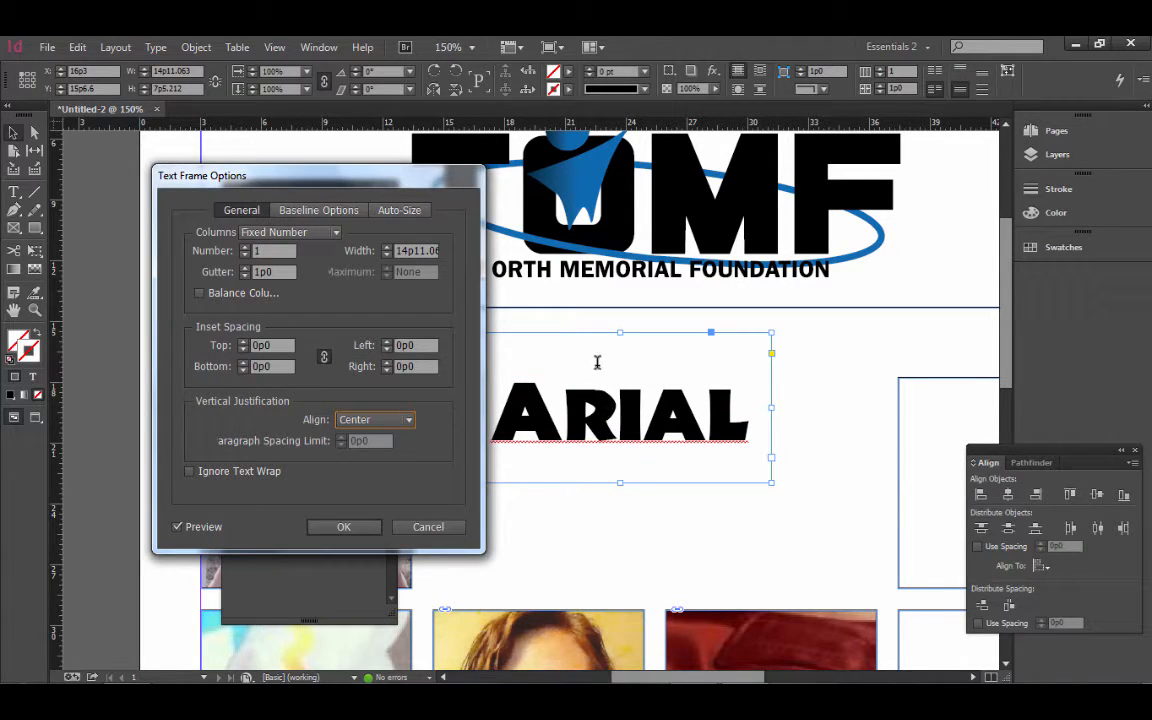
pyautogui.click(375, 419)
pyautogui.click(360, 468)
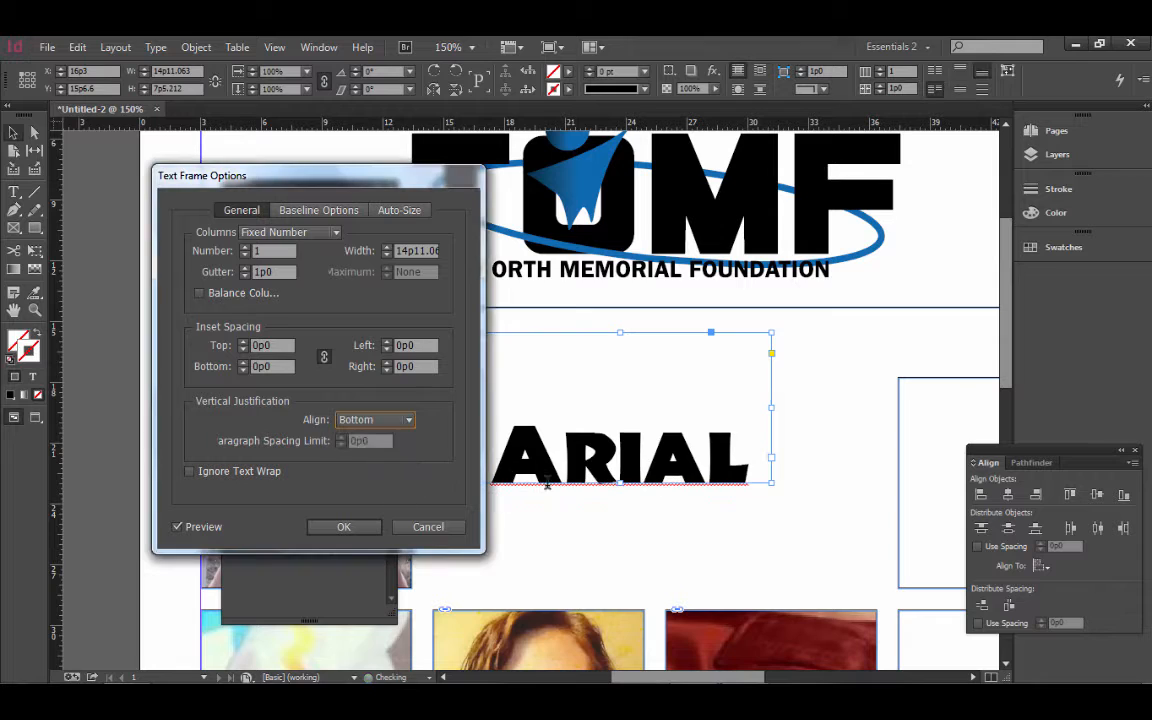
pyautogui.click(372, 419)
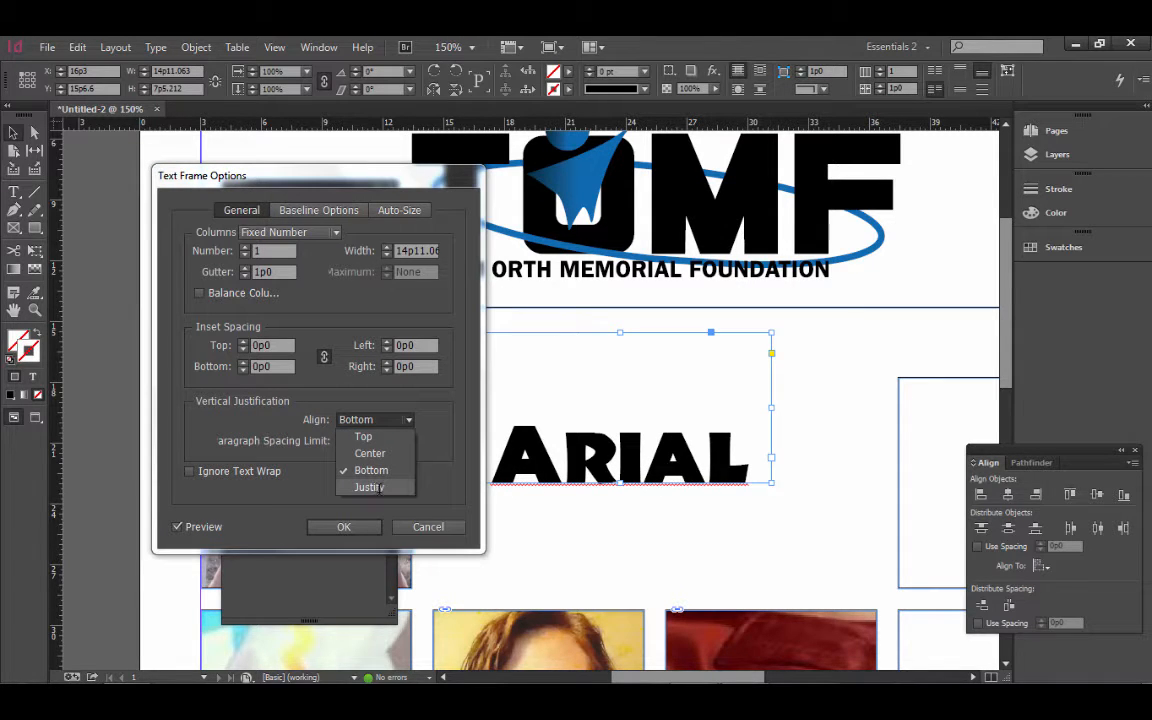
pyautogui.click(364, 436)
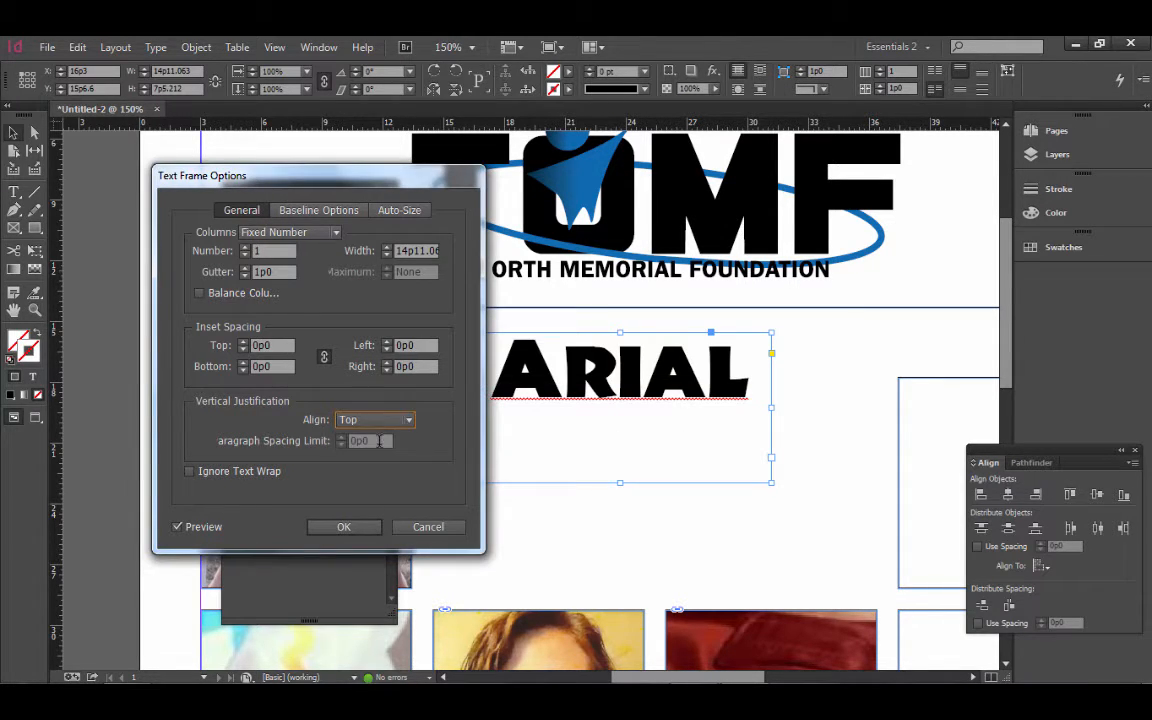
# Set the Arial frame's vertical justification to Center, apply the options and deselect the frame.
pyautogui.click(380, 419)
pyautogui.click(364, 452)
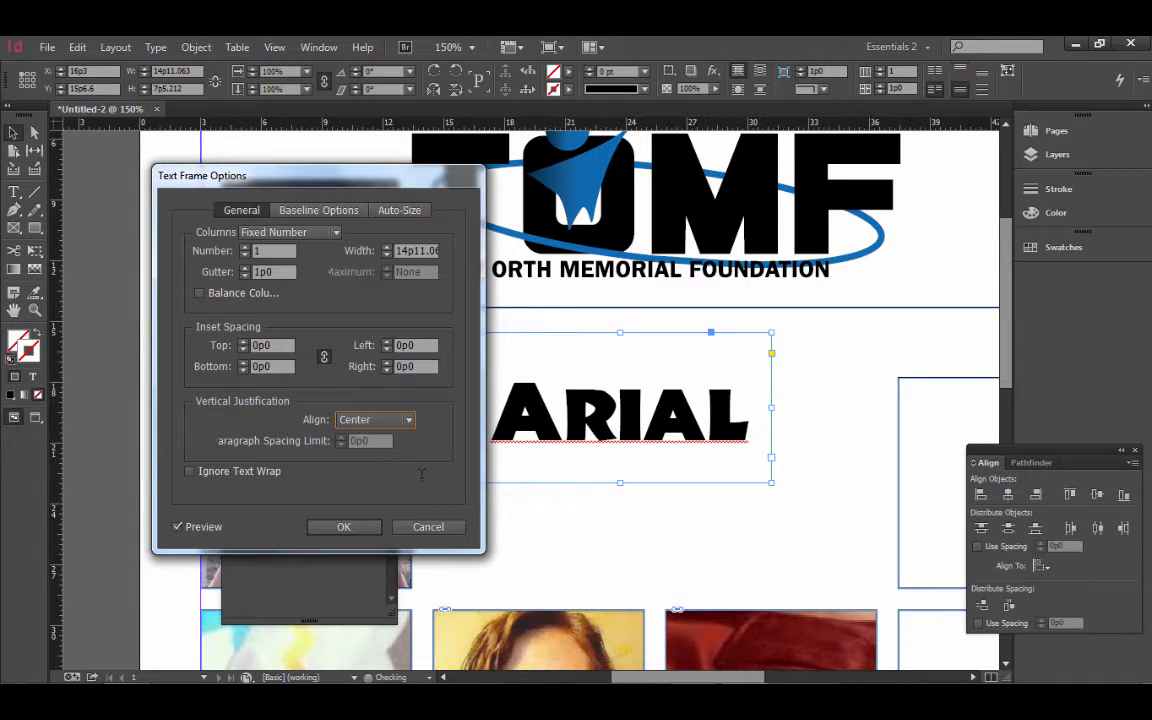
pyautogui.click(364, 524)
pyautogui.click(630, 537)
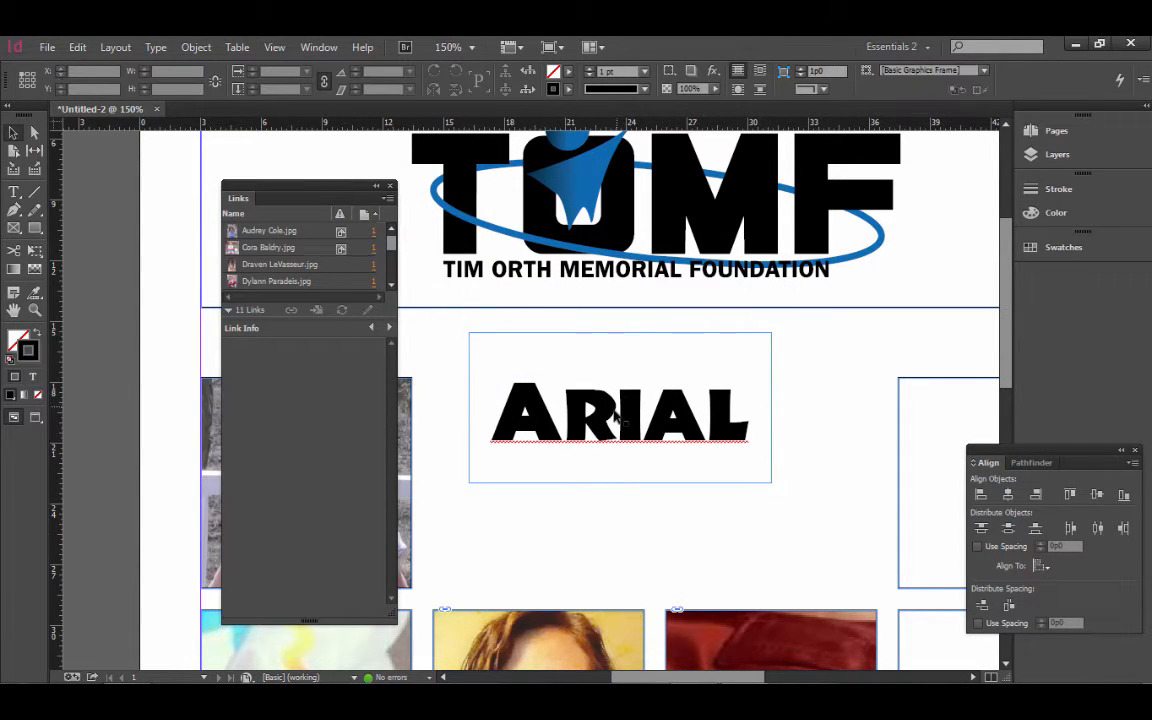
# Convert the Arial text frame to outlines.
pyautogui.click(485, 330)
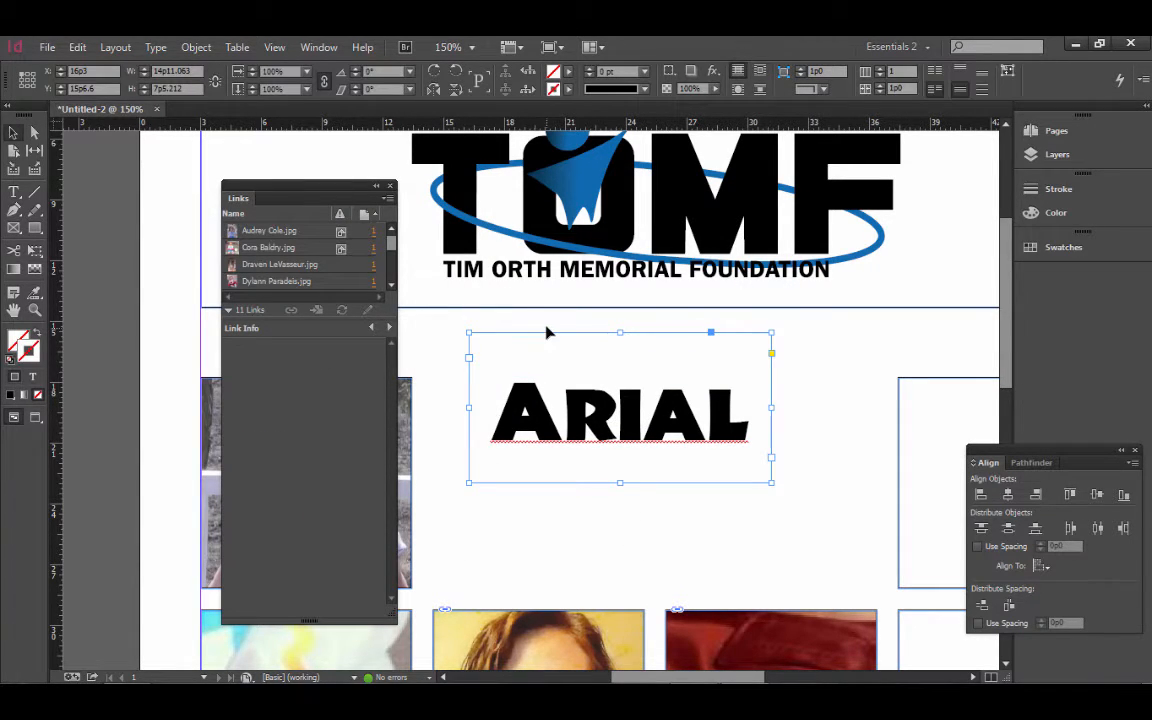
pyautogui.click(156, 47)
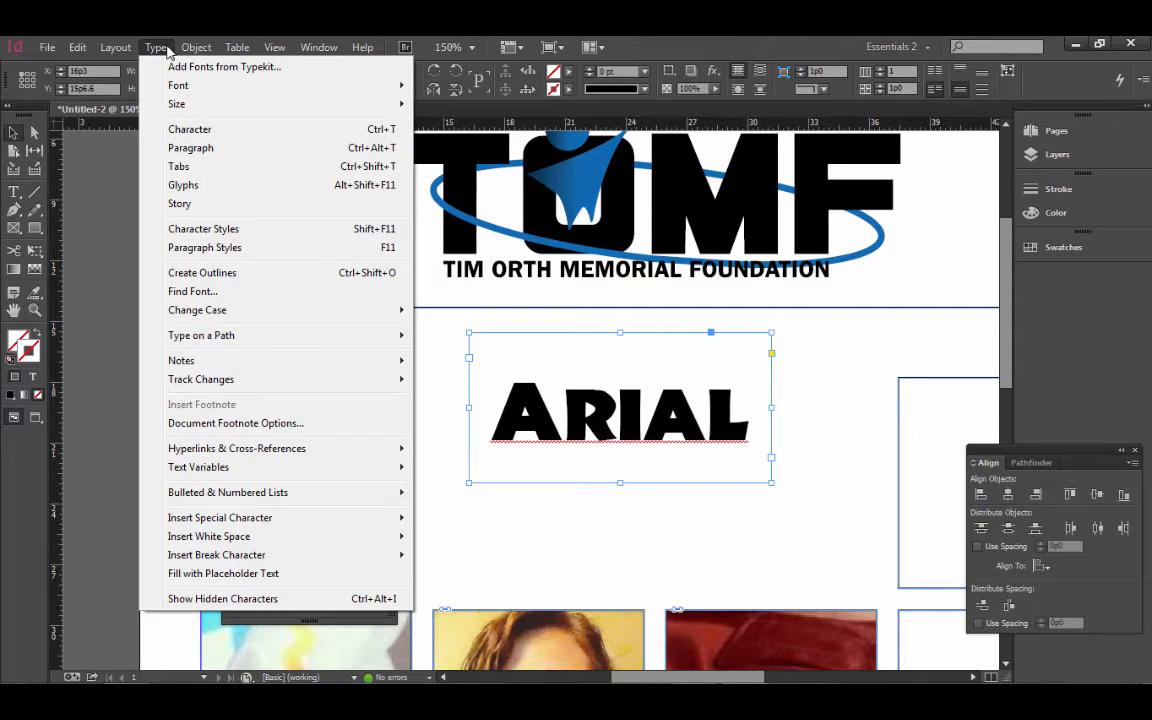
pyautogui.click(195, 273)
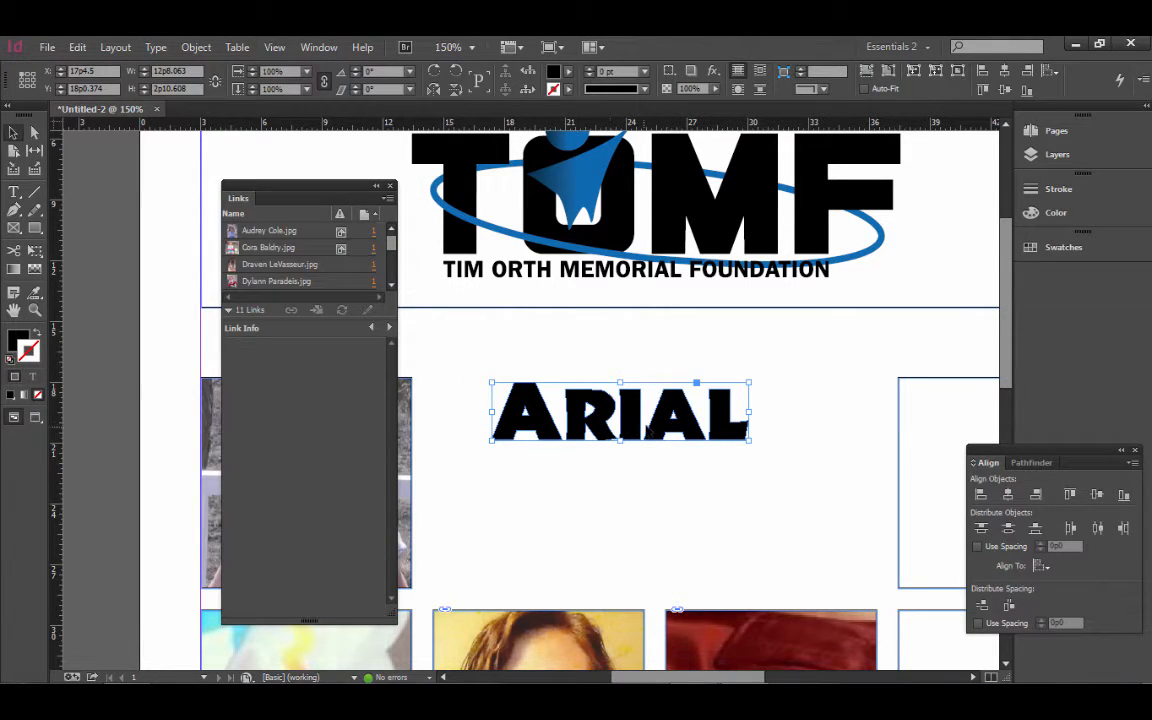
# Examine the outlined Arial letters as a shape and their anchor points with the Direct Selection tool.
pyautogui.click(682, 452)
pyautogui.click(680, 425)
pyautogui.click(155, 47)
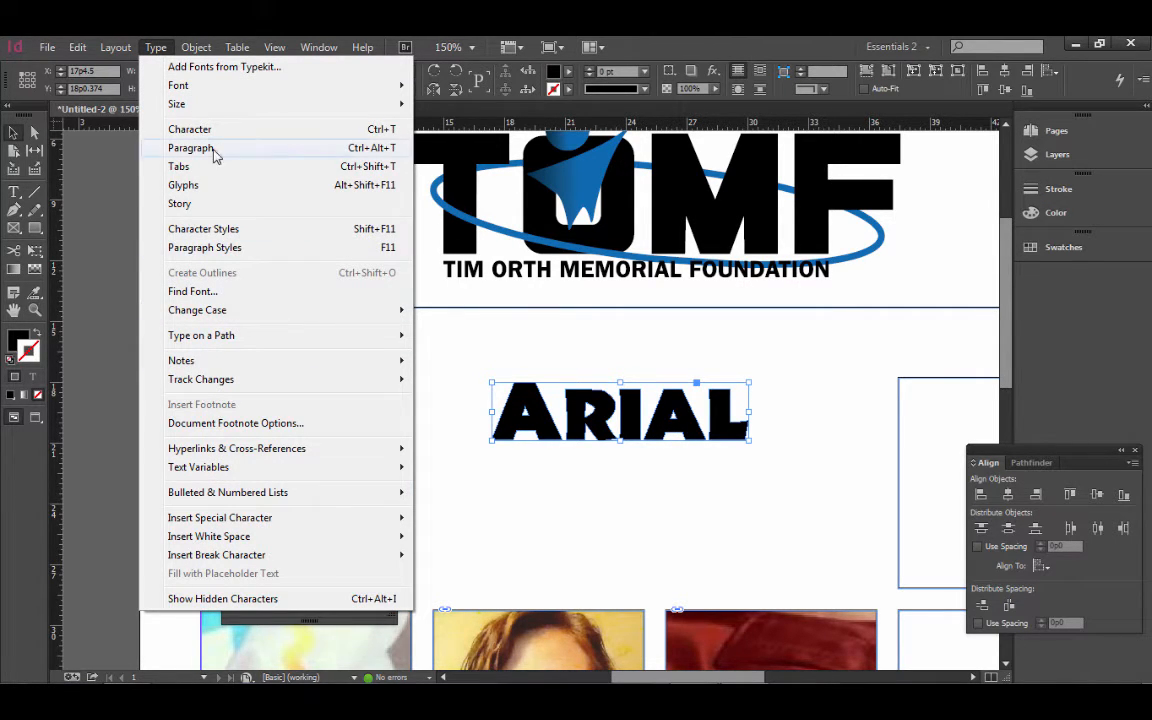
pyautogui.click(33, 132)
pyautogui.click(758, 502)
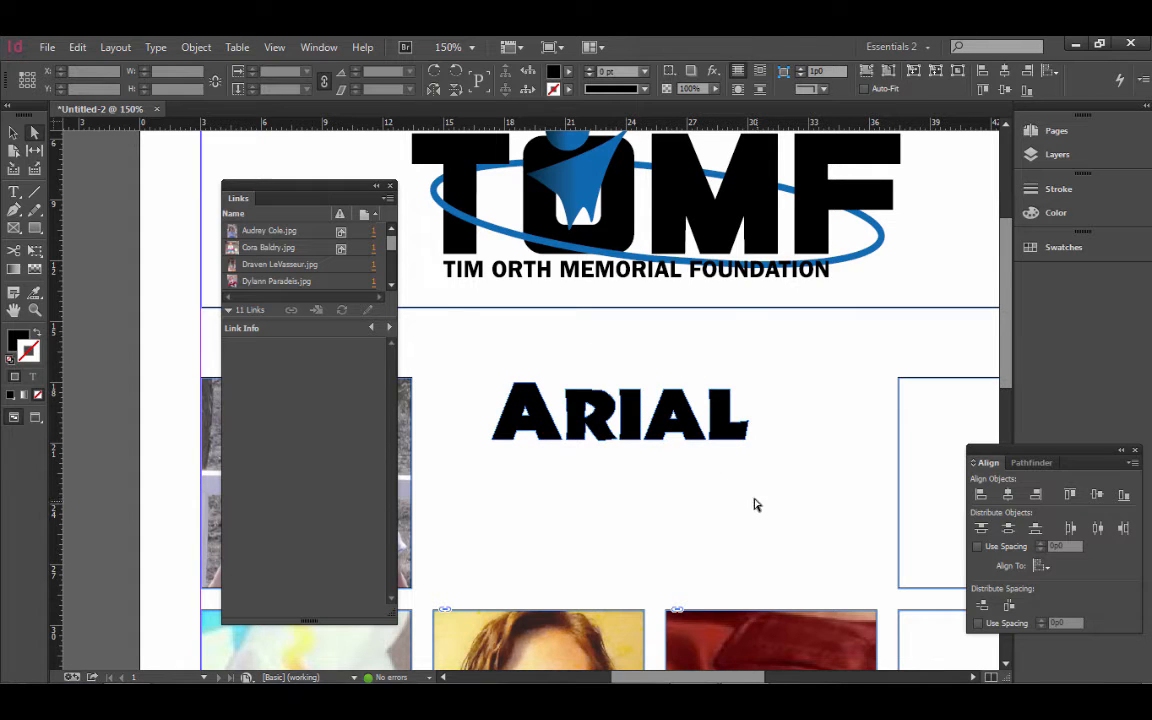
pyautogui.click(622, 426)
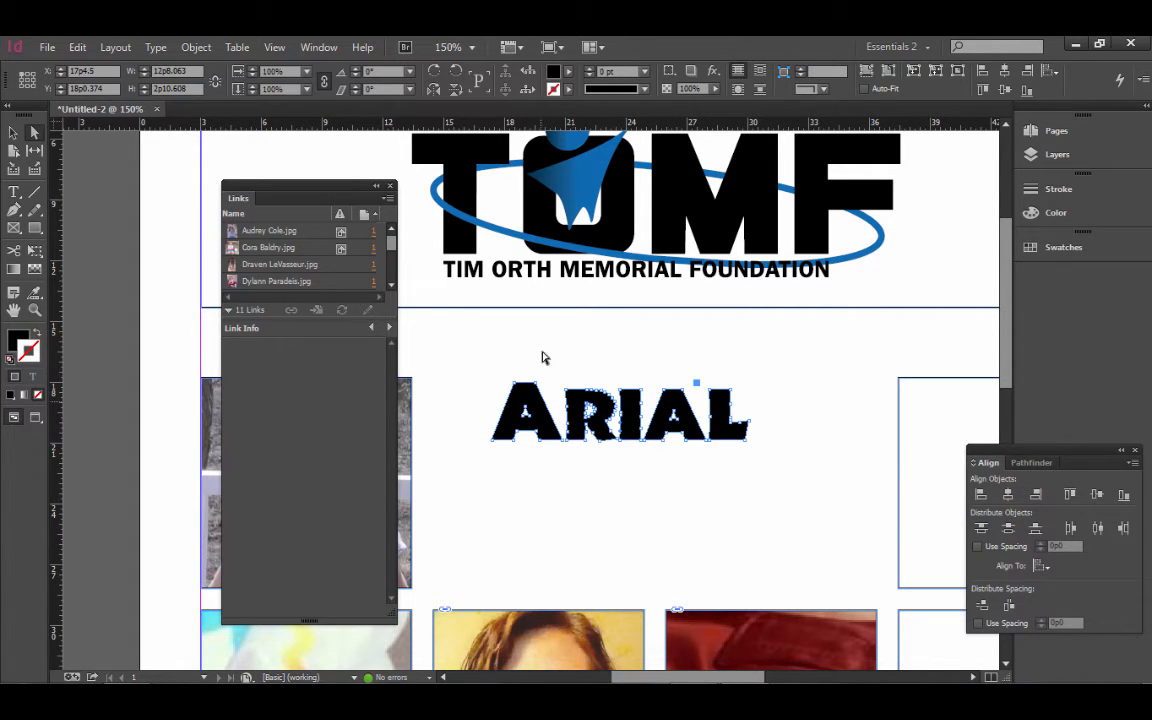
pyautogui.click(617, 519)
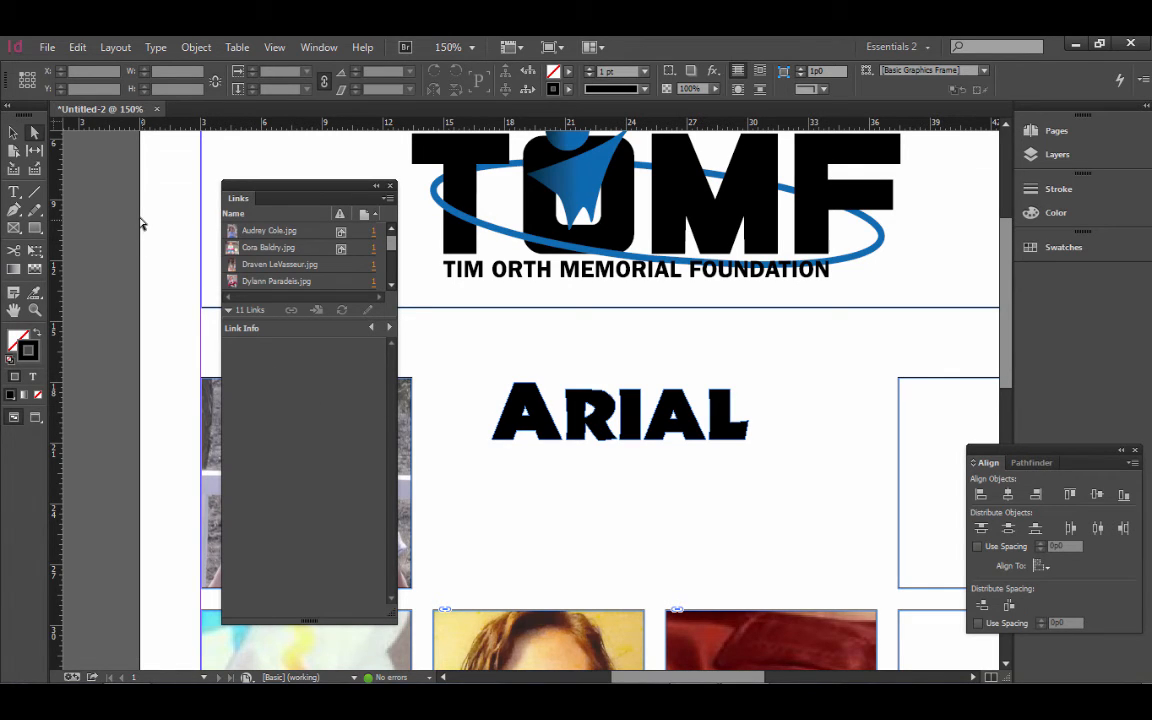
pyautogui.keyDown('alt'); pyautogui.click(633, 507); pyautogui.keyUp('alt')
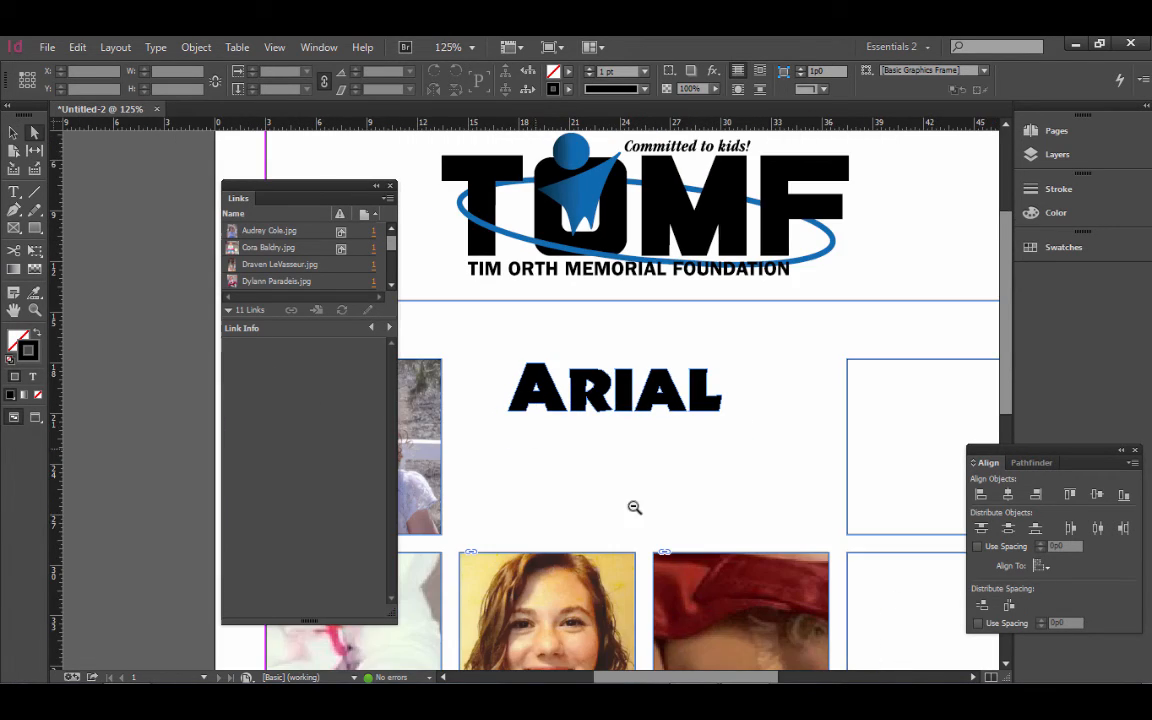
pyautogui.keyDown('alt'); pyautogui.click(663, 476); pyautogui.keyUp('alt')
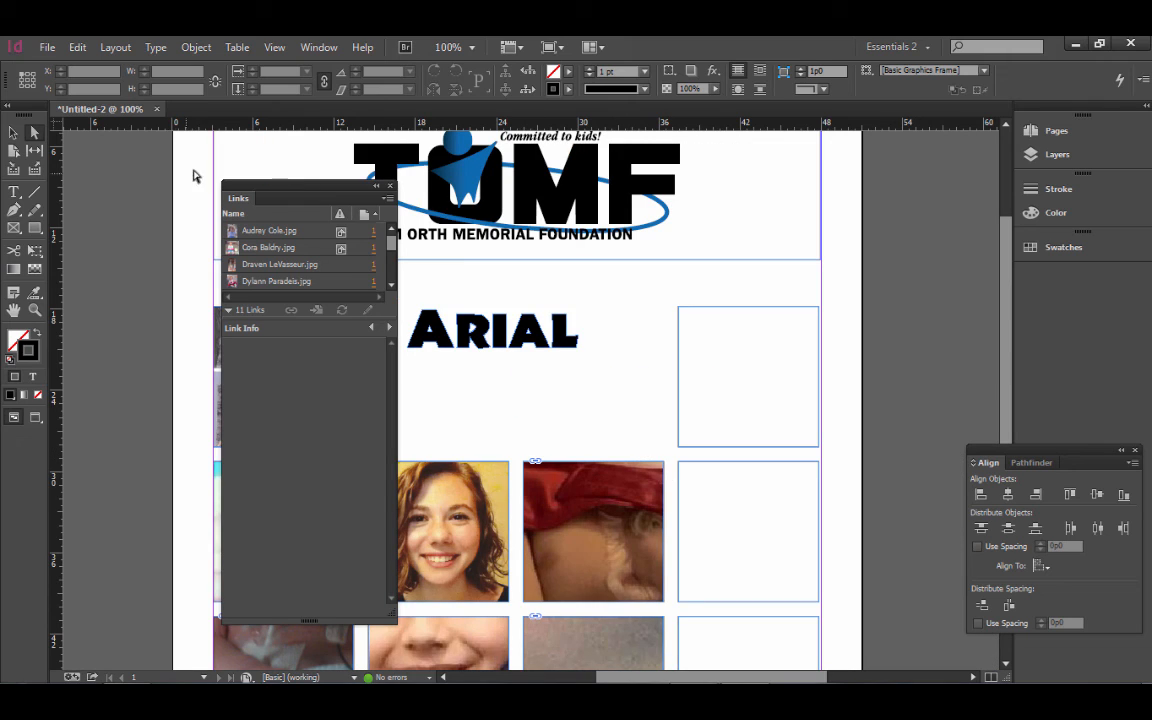